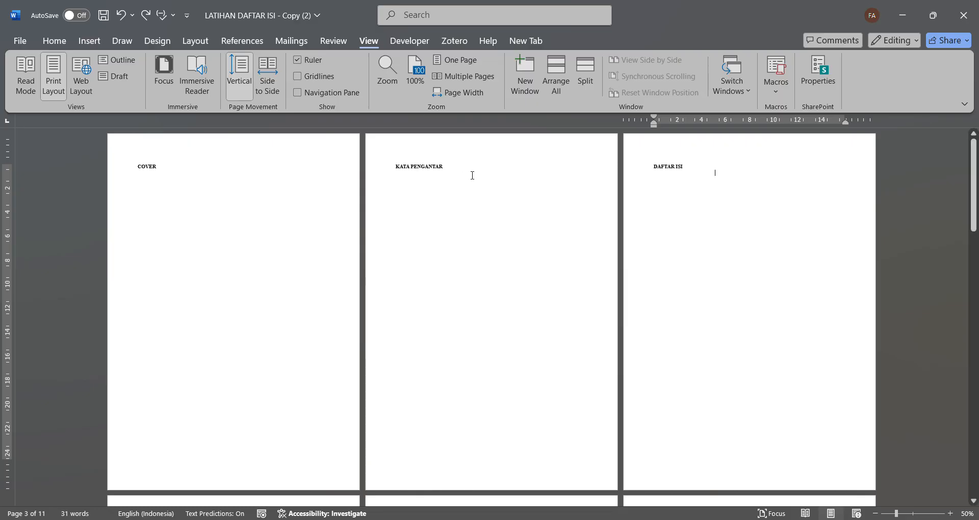
- Apply the Heading 1 style to KATA PENGANTAR, DAFTAR ISI, DAFTAR TABEL, DAFTAR GAMBAR, the three BAB titles and DAFTAR RUJUKAN
{"action": "scroll", "coordinate": [472, 175], "scroll_direction": "down", "scroll_amount": 15}
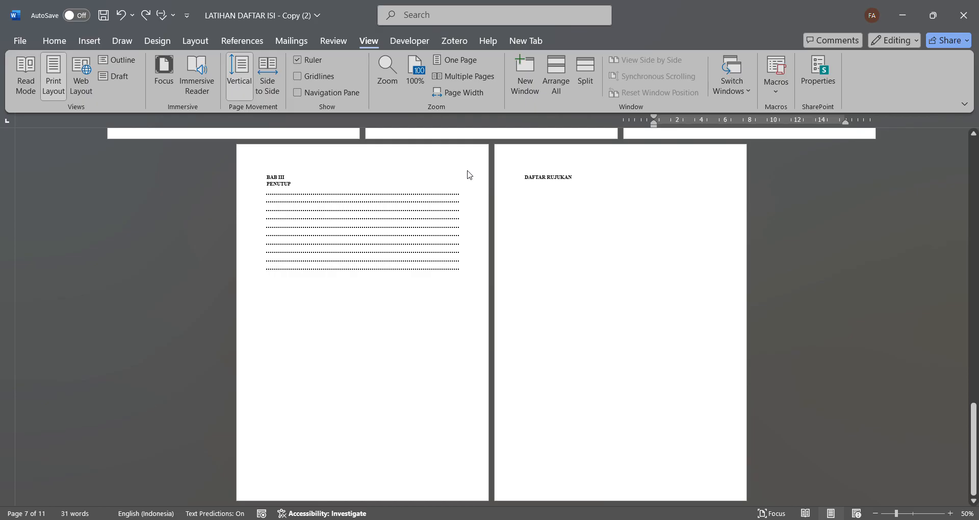
{"action": "scroll", "coordinate": [470, 175], "scroll_direction": "up", "scroll_amount": 15}
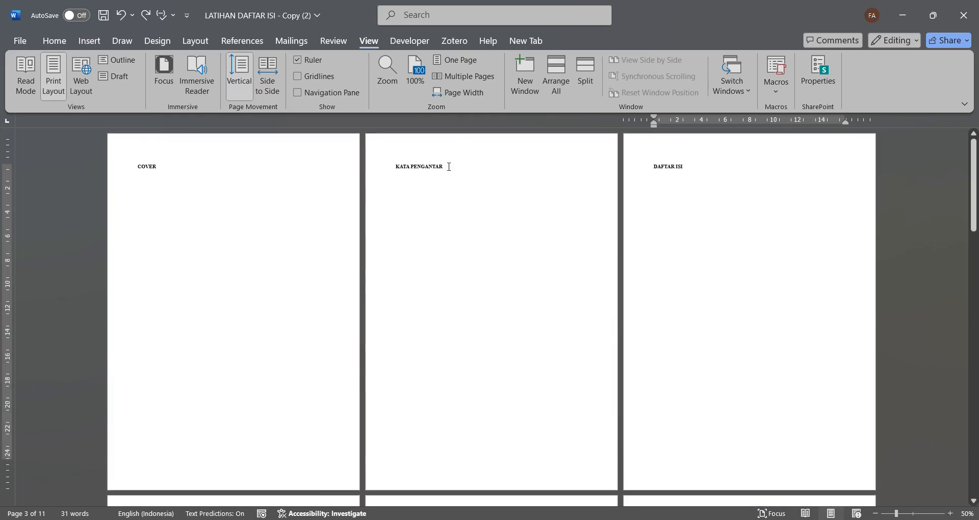
{"action": "left_click_drag", "start_coordinate": [449, 167], "coordinate": [395, 167]}
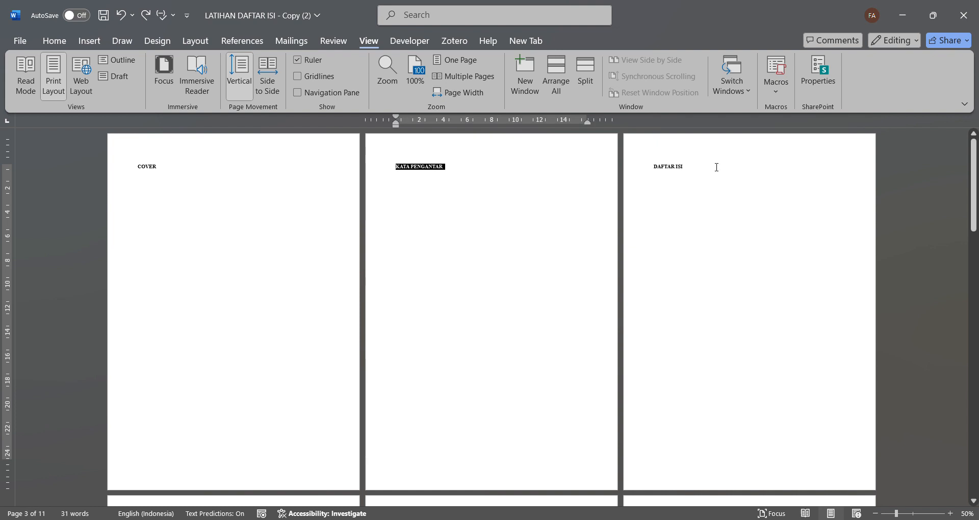
{"action": "left_click_drag", "start_coordinate": [716, 167], "coordinate": [651, 166]}
{"action": "scroll", "coordinate": [536, 327], "scroll_direction": "down", "scroll_amount": 5}
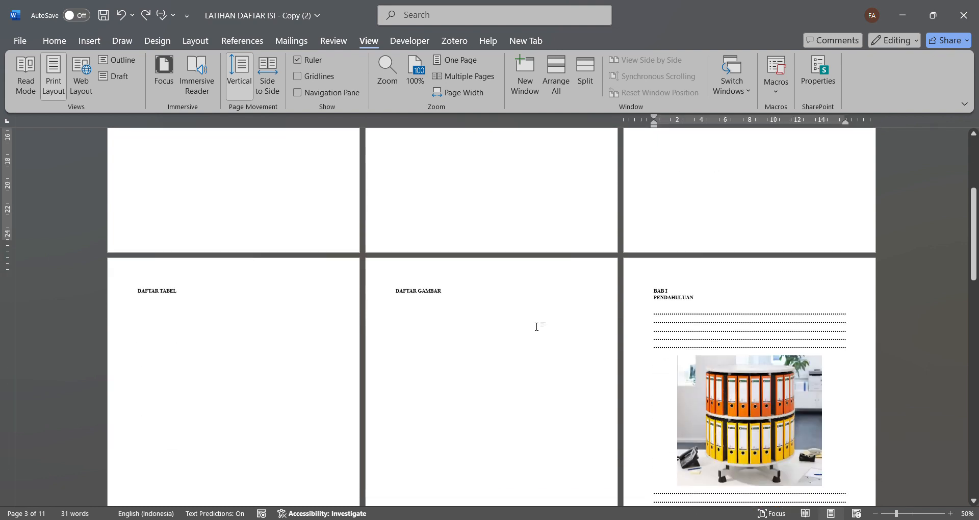
{"action": "scroll", "coordinate": [536, 326], "scroll_direction": "down", "scroll_amount": 2}
{"action": "left_click_drag", "start_coordinate": [447, 233], "coordinate": [395, 234]}
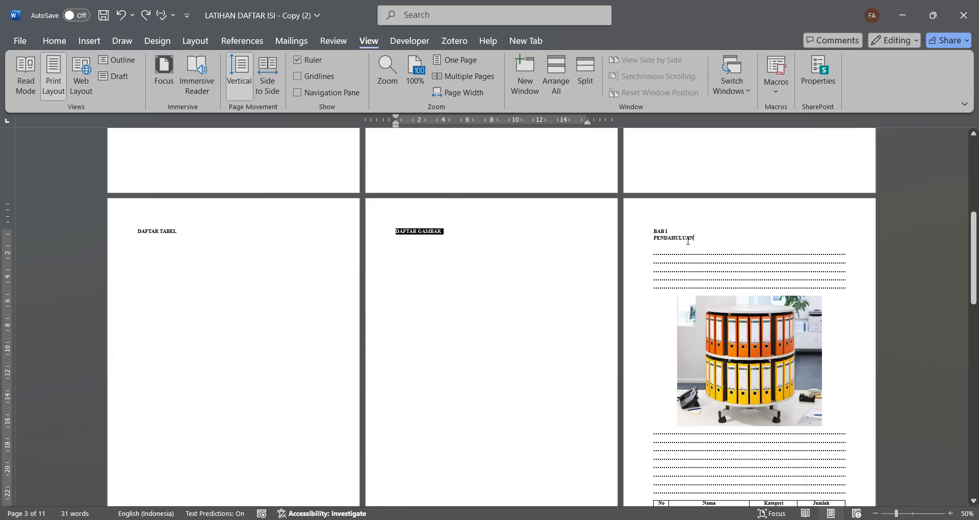
{"action": "left_click_drag", "start_coordinate": [688, 241], "coordinate": [654, 231]}
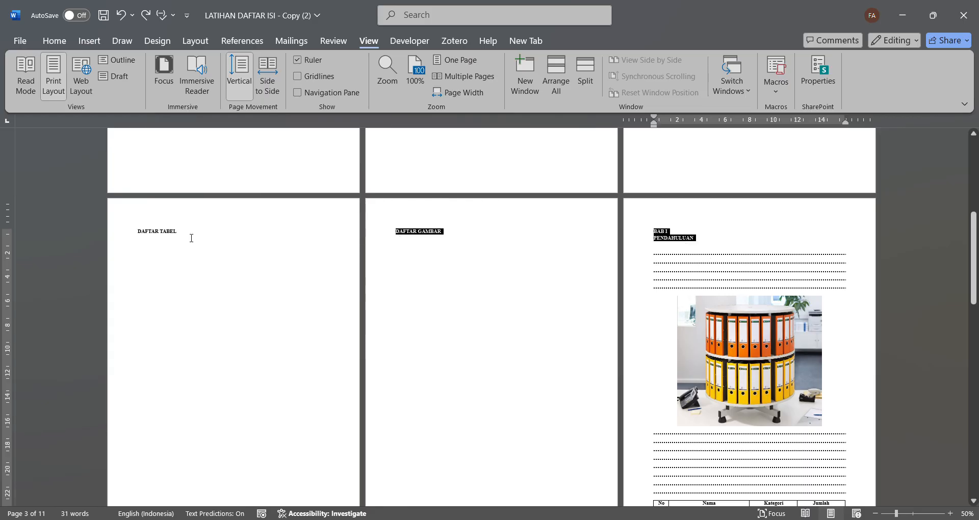
{"action": "left_click_drag", "start_coordinate": [182, 236], "coordinate": [137, 233]}
{"action": "scroll", "coordinate": [399, 304], "scroll_direction": "down", "scroll_amount": 5}
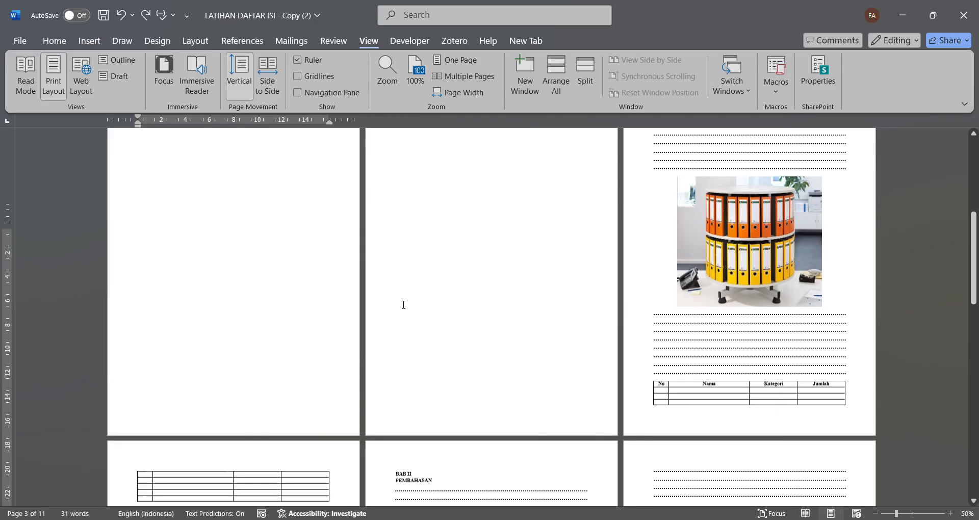
{"action": "left_click_drag", "start_coordinate": [435, 259], "coordinate": [392, 253]}
{"action": "scroll", "coordinate": [542, 308], "scroll_direction": "down", "scroll_amount": 7}
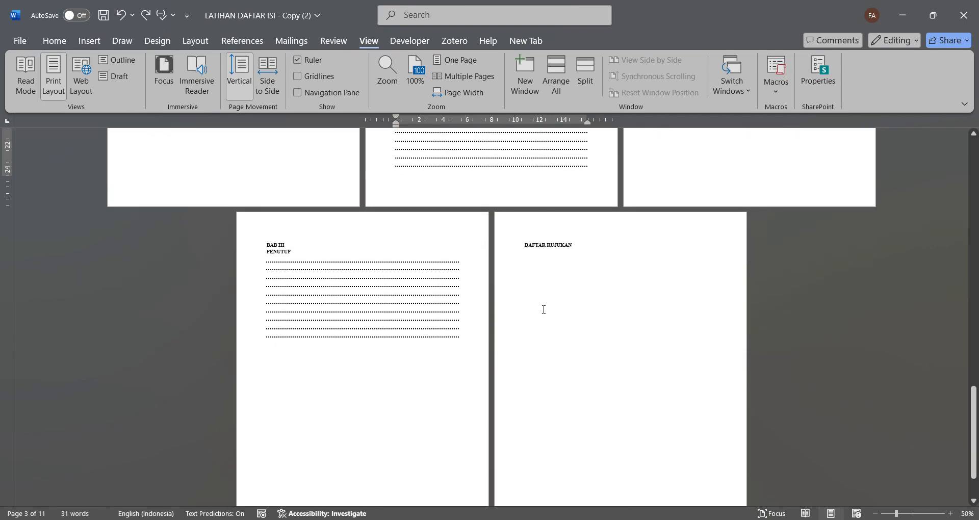
{"action": "left_click_drag", "start_coordinate": [574, 246], "coordinate": [527, 245]}
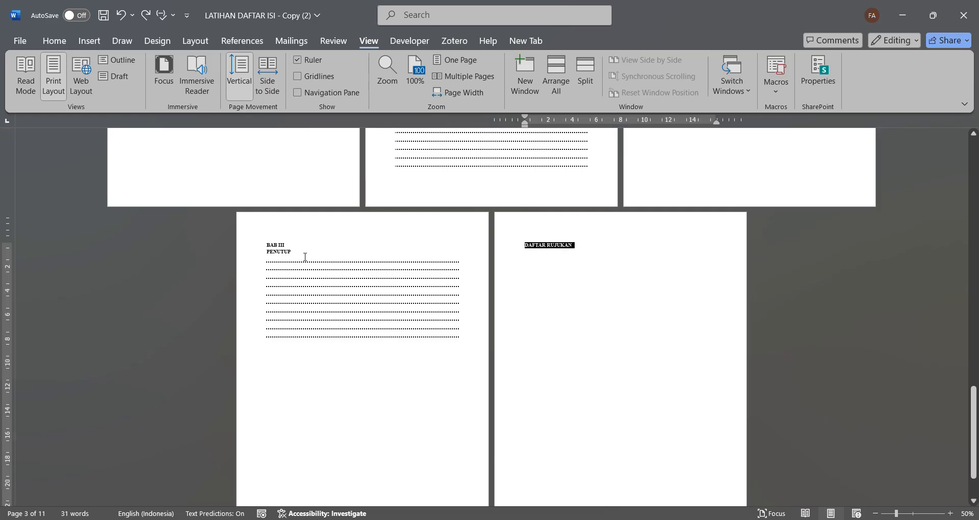
{"action": "left_click_drag", "start_coordinate": [280, 252], "coordinate": [267, 244]}
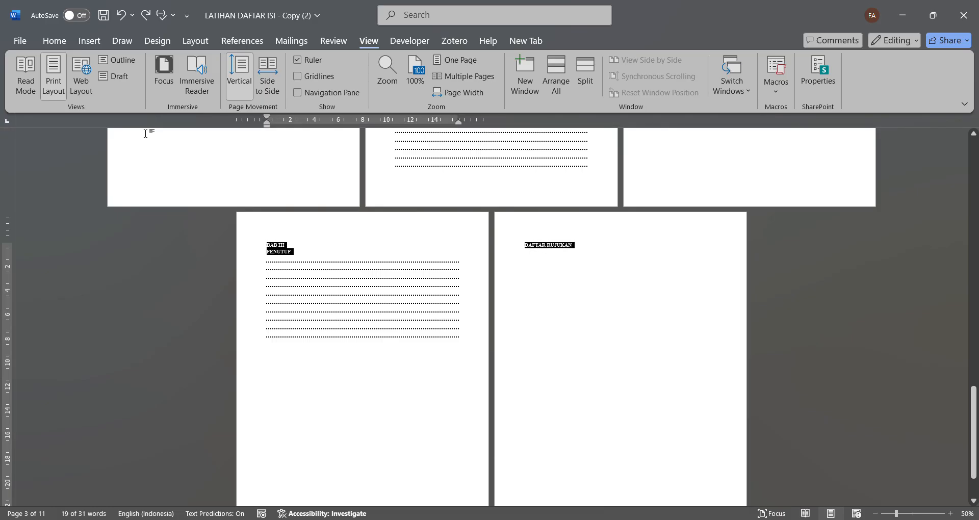
{"action": "left_click", "coordinate": [58, 45]}
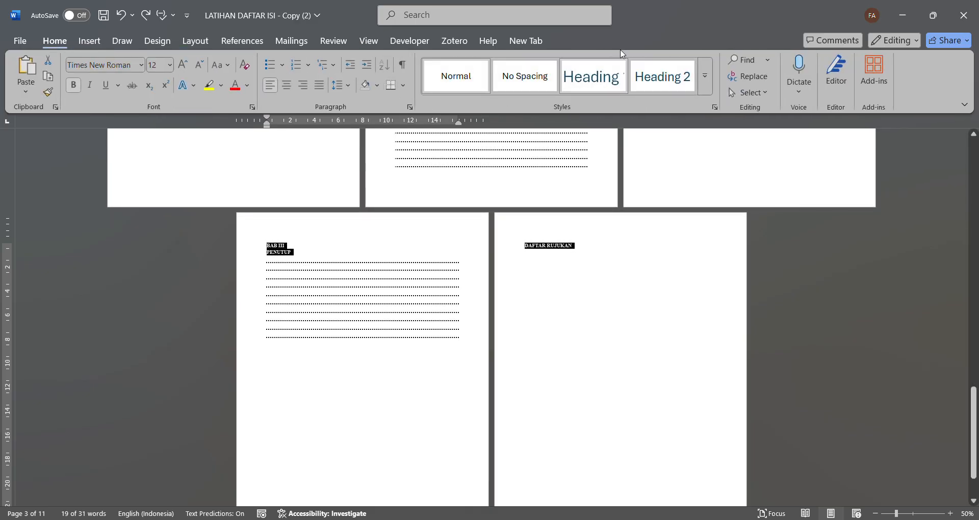
{"action": "left_click", "coordinate": [606, 79]}
{"action": "left_click", "coordinate": [606, 80]}
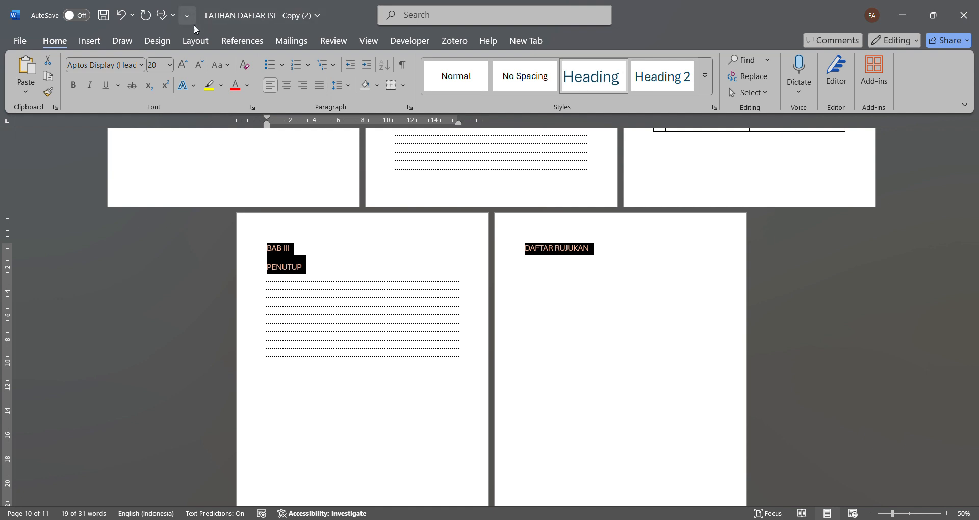
- Format the selected headings as bold, black Times New Roman text at size 12
{"action": "left_click", "coordinate": [168, 67]}
{"action": "left_click", "coordinate": [158, 137]}
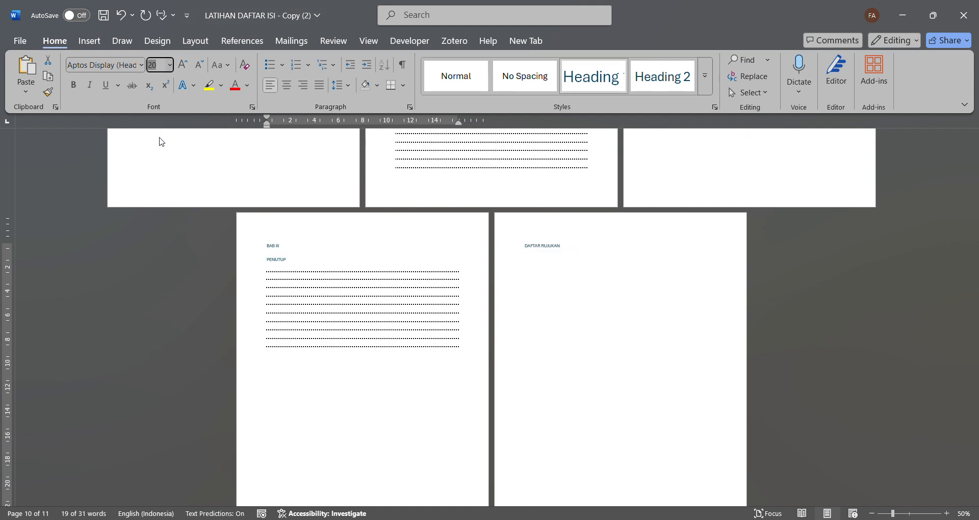
{"action": "left_click", "coordinate": [138, 65]}
{"action": "type", "text": "Times New Roman"}
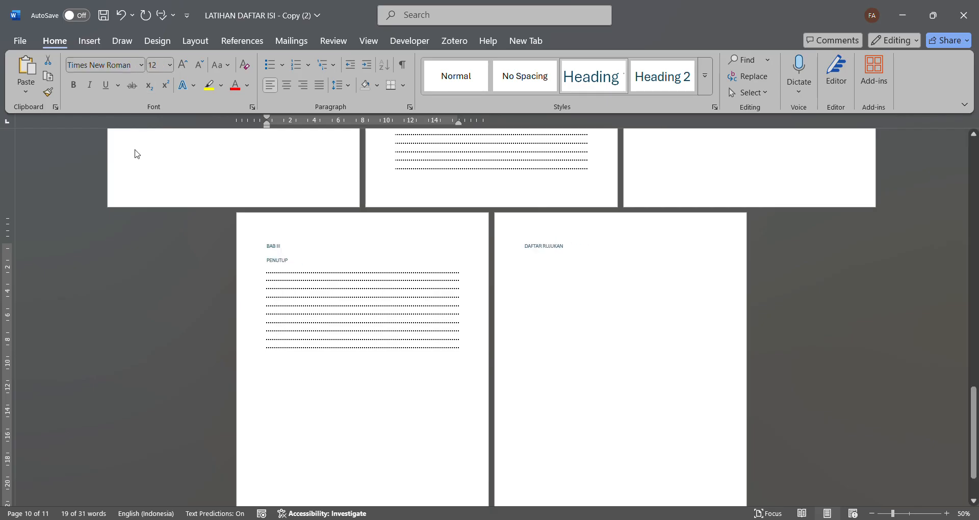
{"action": "key", "text": "Return"}
{"action": "left_click", "coordinate": [77, 89]}
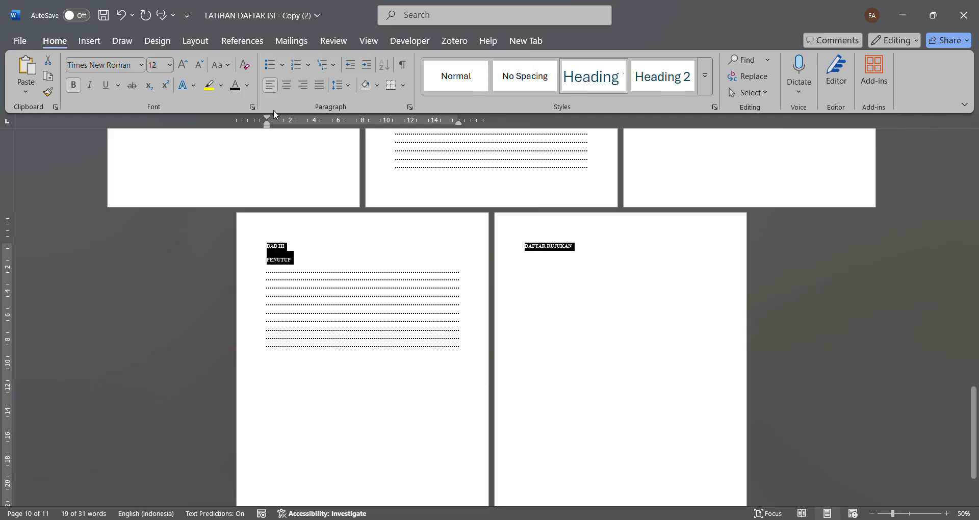
- Centre the selected headings and set their paragraph spacing to 0 pt before and after
{"action": "left_click", "coordinate": [286, 85]}
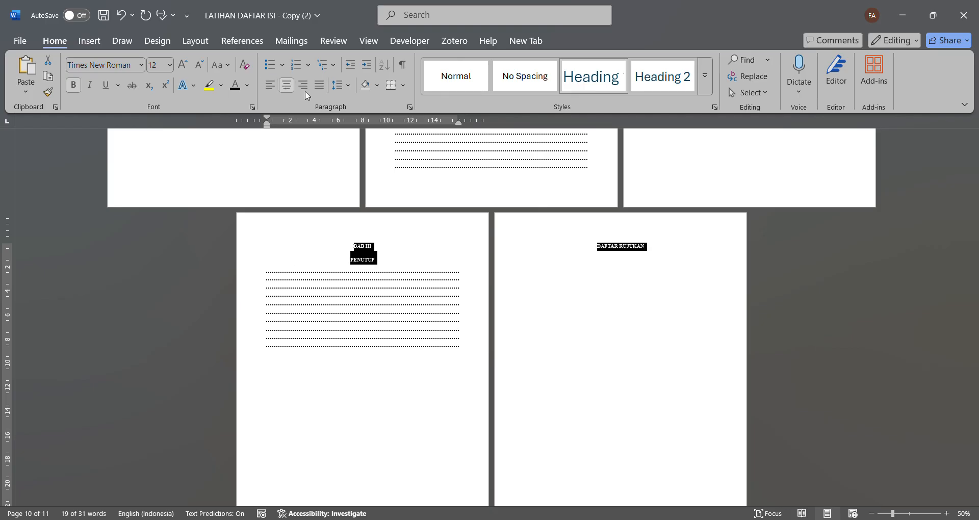
{"action": "left_click", "coordinate": [410, 107]}
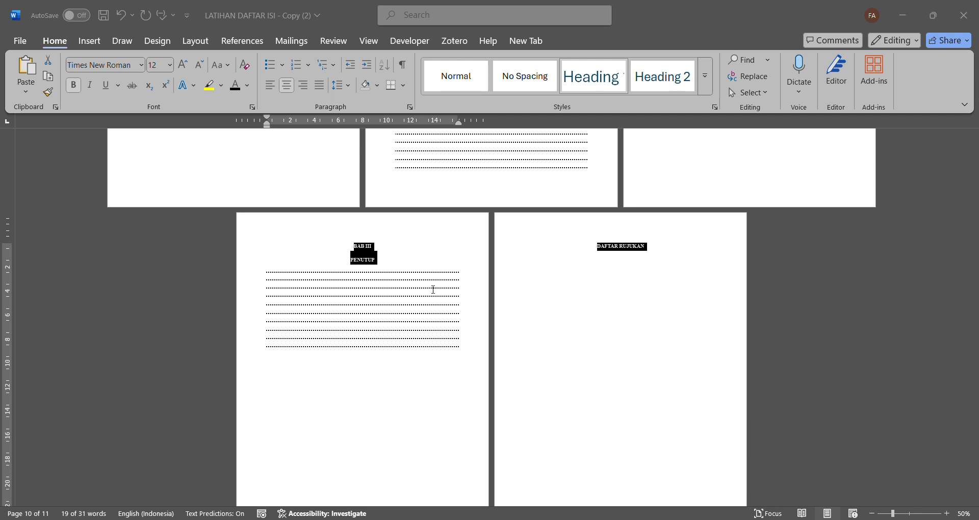
{"action": "left_click", "coordinate": [535, 415]}
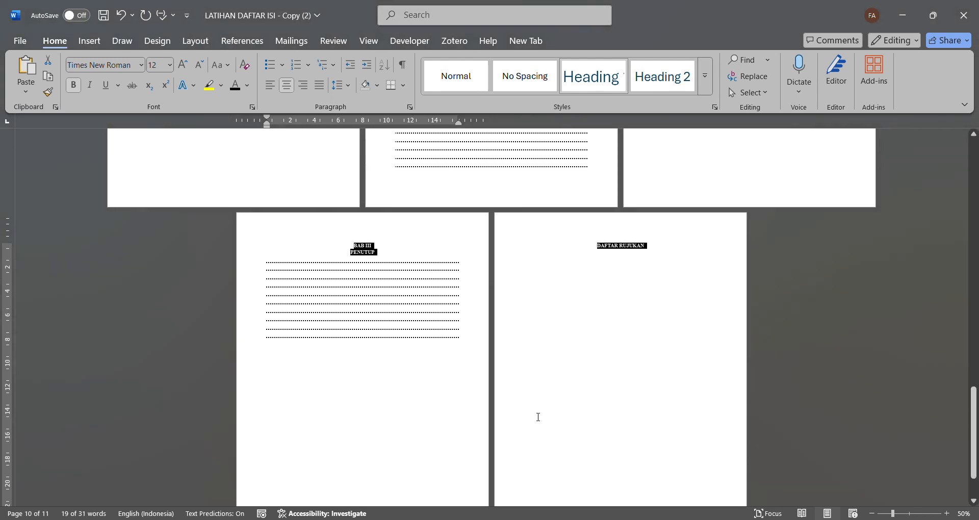
- Insert a section break before the KATA PENGANTAR heading to separate the cover from the following pages
{"action": "scroll", "coordinate": [543, 313], "scroll_direction": "up", "scroll_amount": 15}
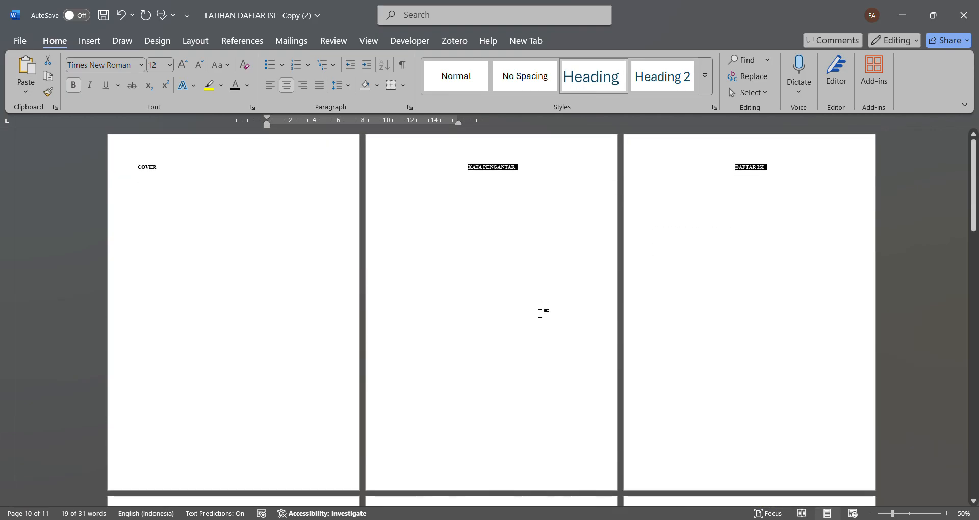
{"action": "left_click", "coordinate": [508, 190]}
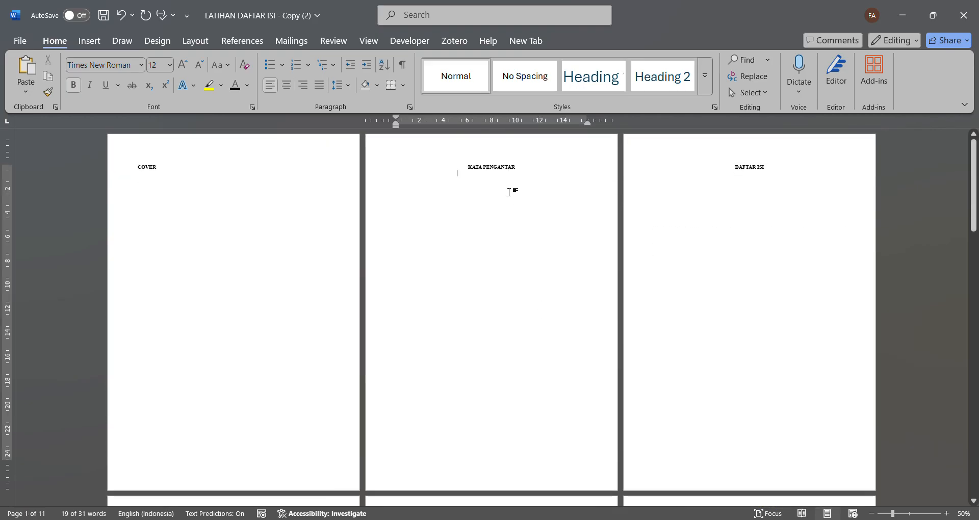
{"action": "left_click", "coordinate": [474, 172]}
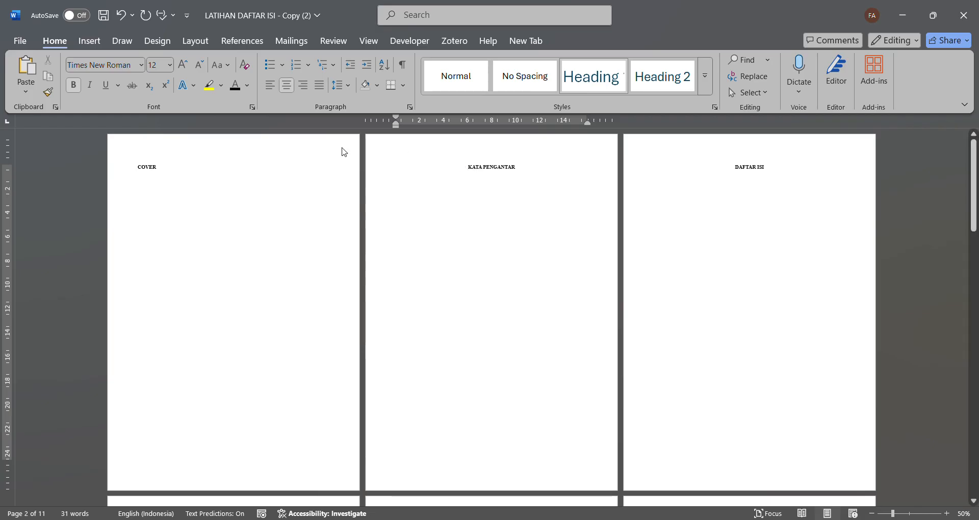
{"action": "left_click", "coordinate": [192, 42]}
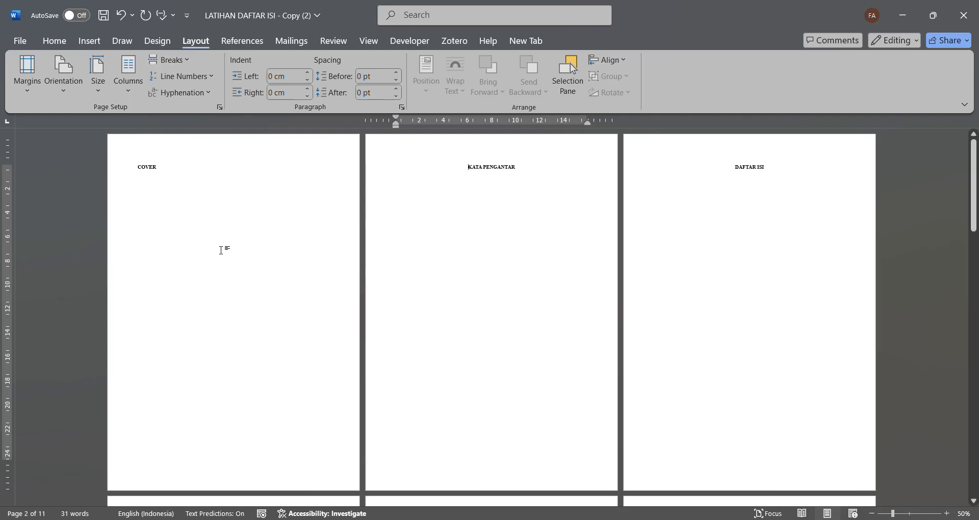
{"action": "scroll", "coordinate": [703, 359], "scroll_direction": "down", "scroll_amount": 1}
{"action": "scroll", "coordinate": [703, 359], "scroll_direction": "up", "scroll_amount": 1}
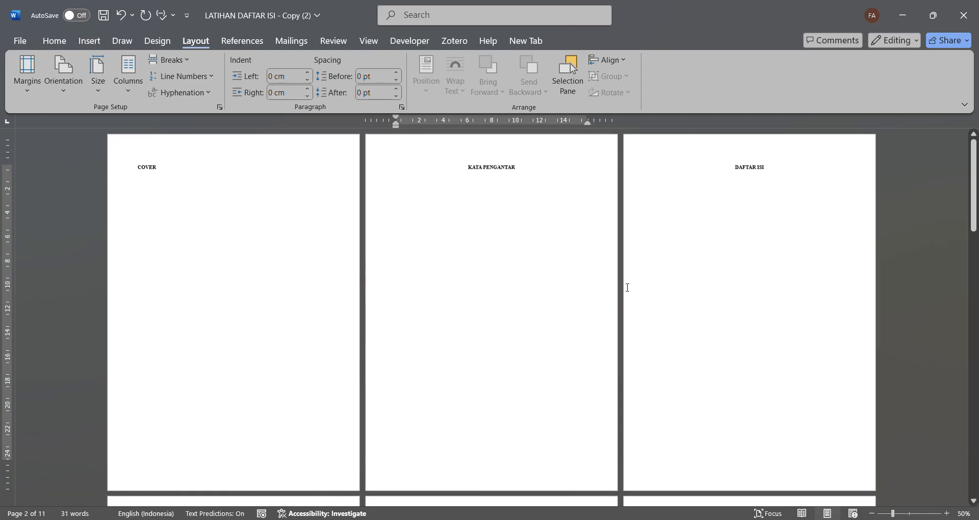
- Unlink the header and footer of Section 2, starting at KATA PENGANTAR, from the previous section
{"action": "double_click", "coordinate": [454, 154]}
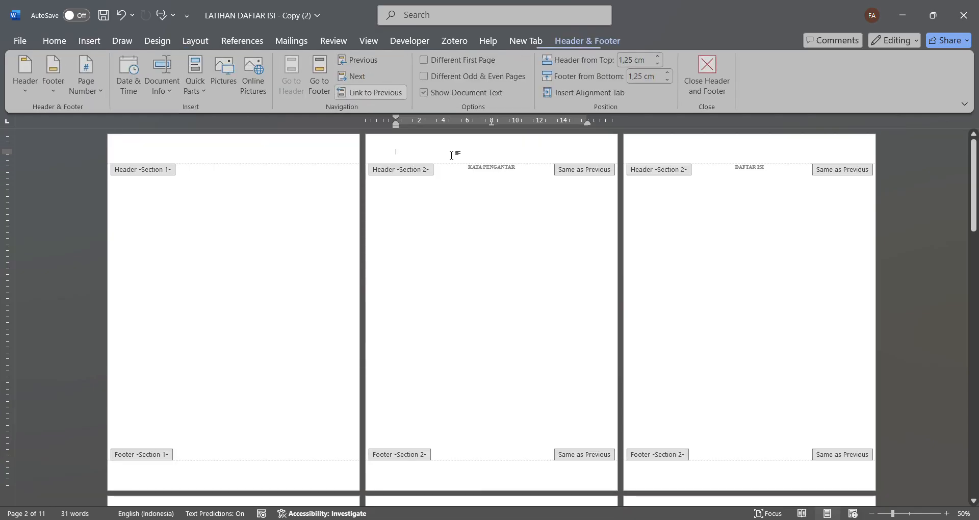
{"action": "left_click", "coordinate": [384, 92]}
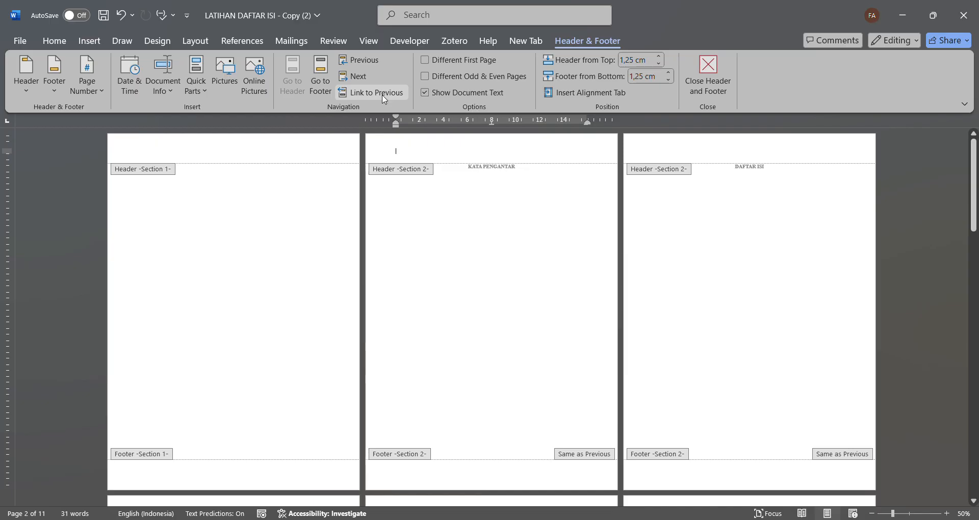
{"action": "left_click", "coordinate": [326, 74]}
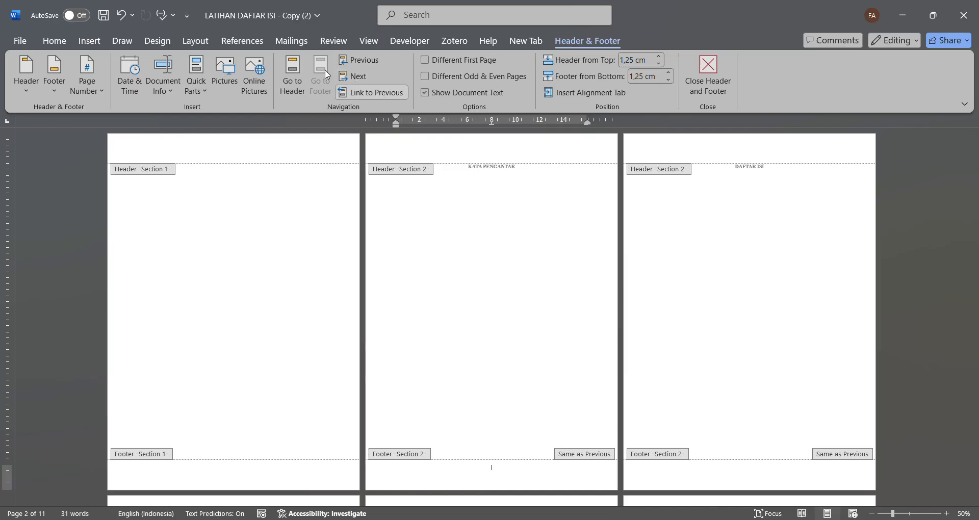
{"action": "left_click", "coordinate": [358, 93]}
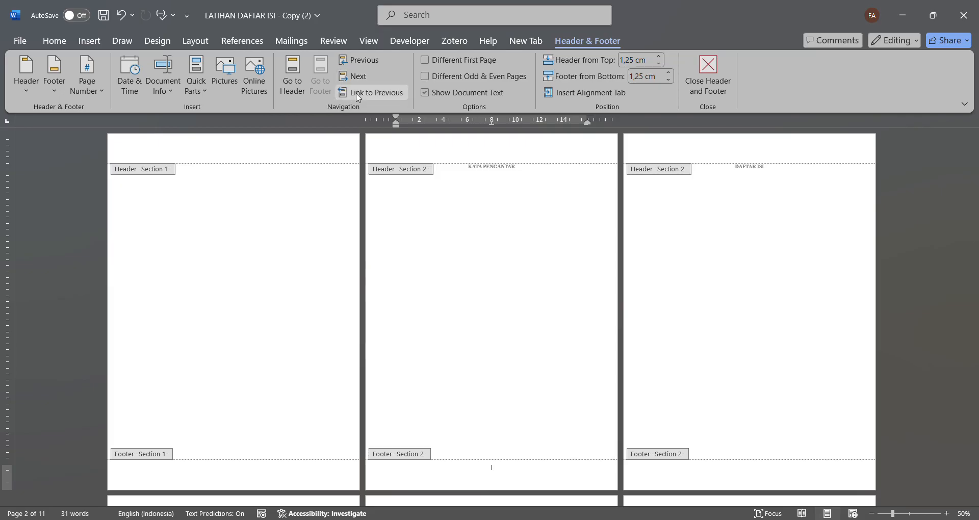
- Leave header and footer editing and insert a section break before the BAB I PENDAHULUAN heading
{"action": "scroll", "coordinate": [537, 347], "scroll_direction": "down", "scroll_amount": 2}
{"action": "scroll", "coordinate": [537, 346], "scroll_direction": "down", "scroll_amount": 5}
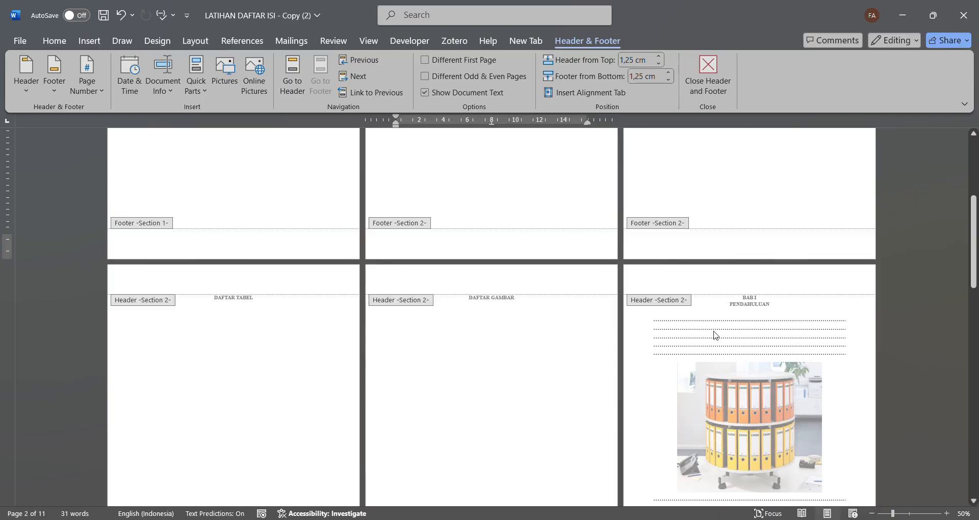
{"action": "double_click", "coordinate": [740, 312]}
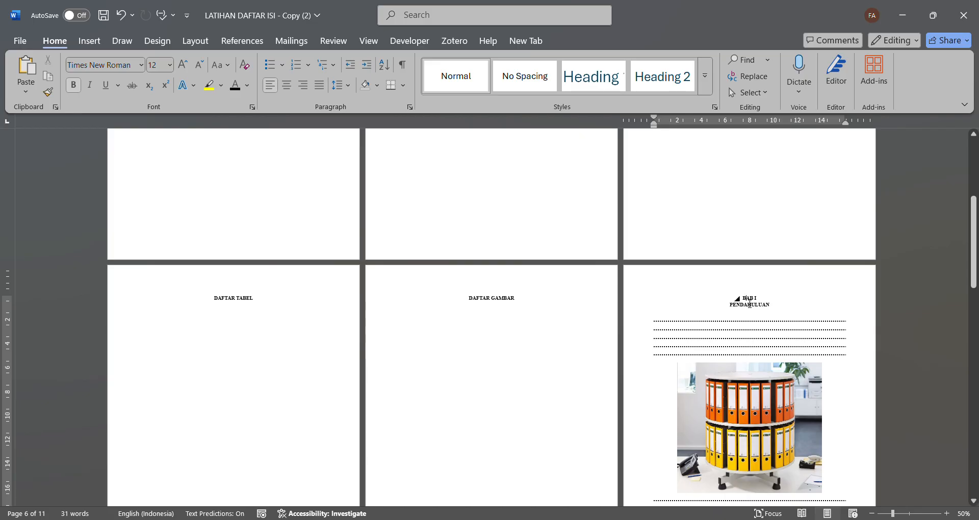
{"action": "left_click", "coordinate": [749, 304]}
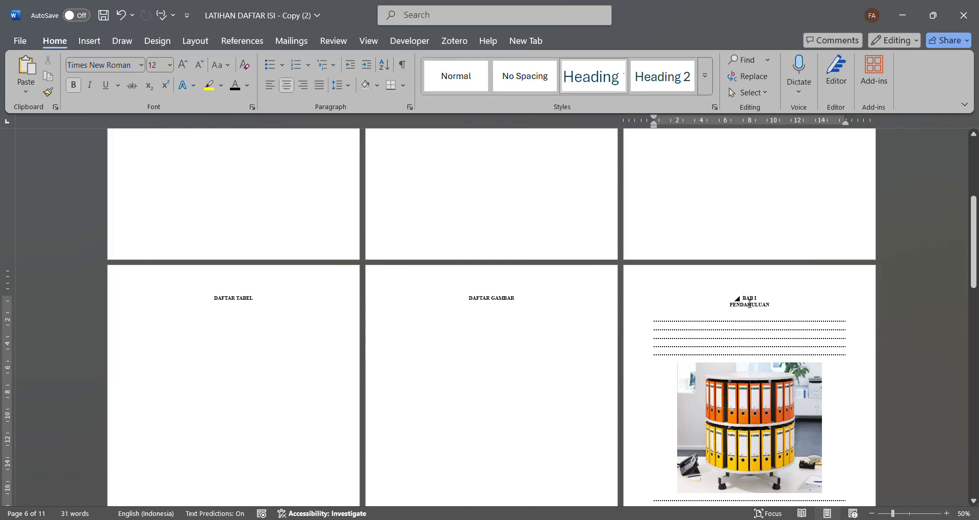
{"action": "scroll", "coordinate": [748, 305], "scroll_direction": "down", "scroll_amount": 2}
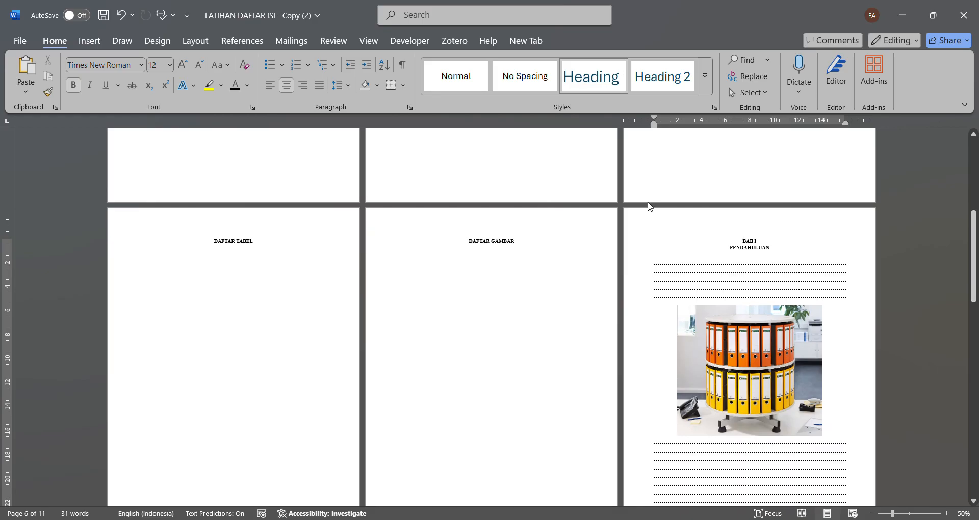
{"action": "left_click", "coordinate": [186, 40]}
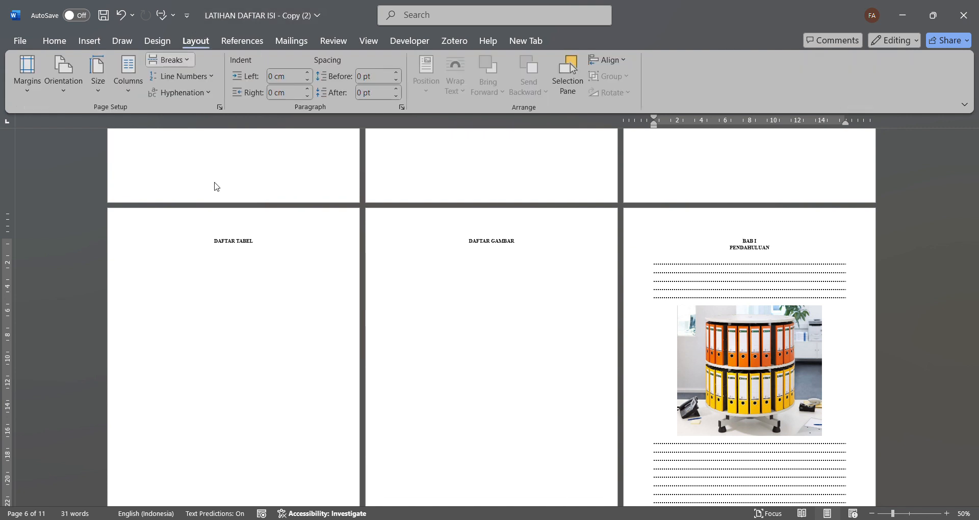
{"action": "key", "text": "ctrl+z"}
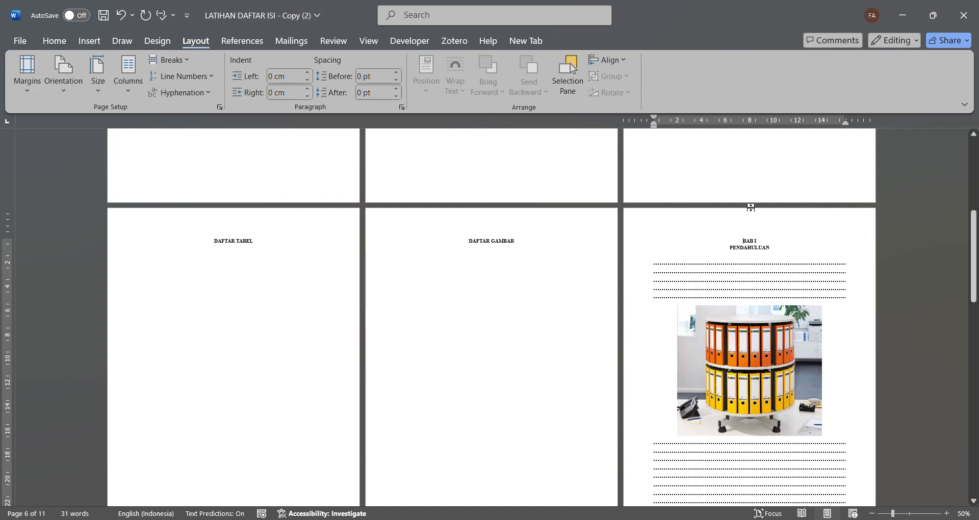
- Unlink the header and footer of Section 3, starting at BAB I PENDAHULUAN, from the previous section
{"action": "double_click", "coordinate": [736, 229]}
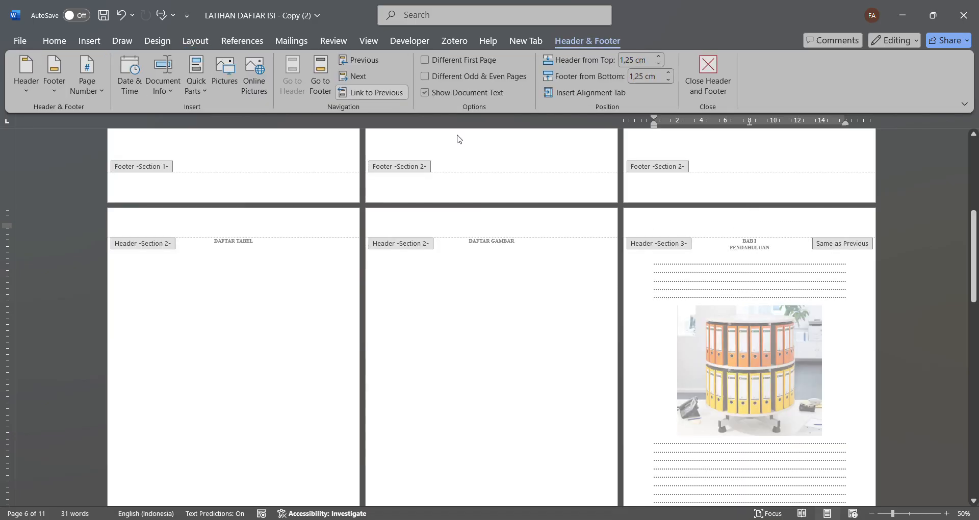
{"action": "left_click", "coordinate": [377, 92]}
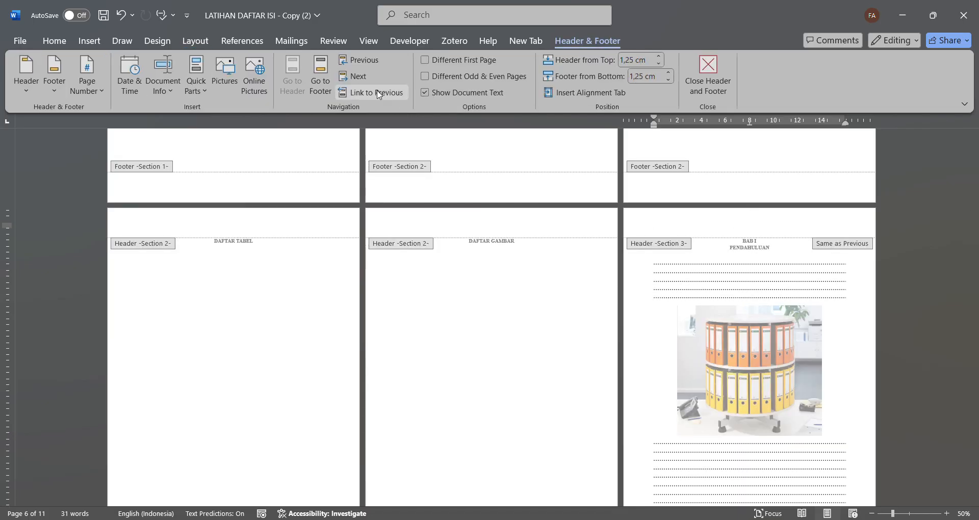
{"action": "left_click", "coordinate": [322, 75]}
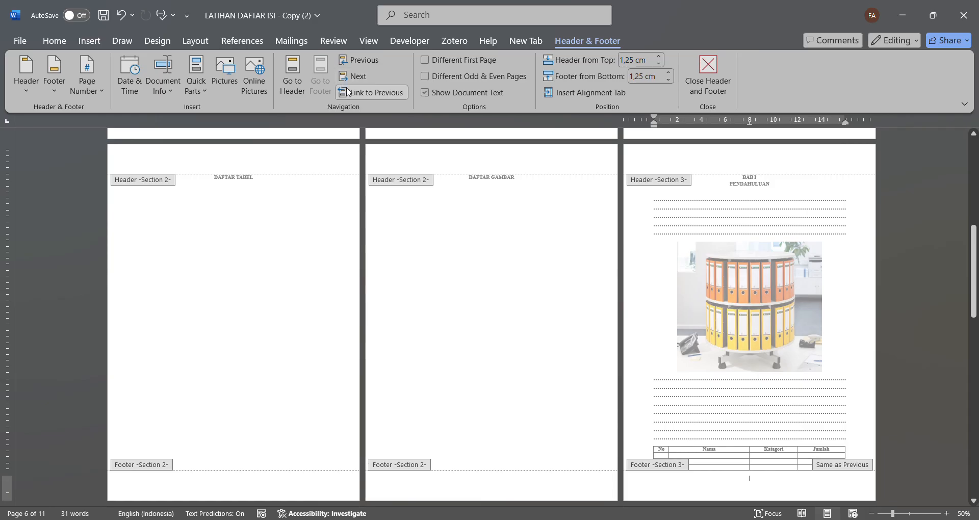
{"action": "left_click", "coordinate": [365, 97]}
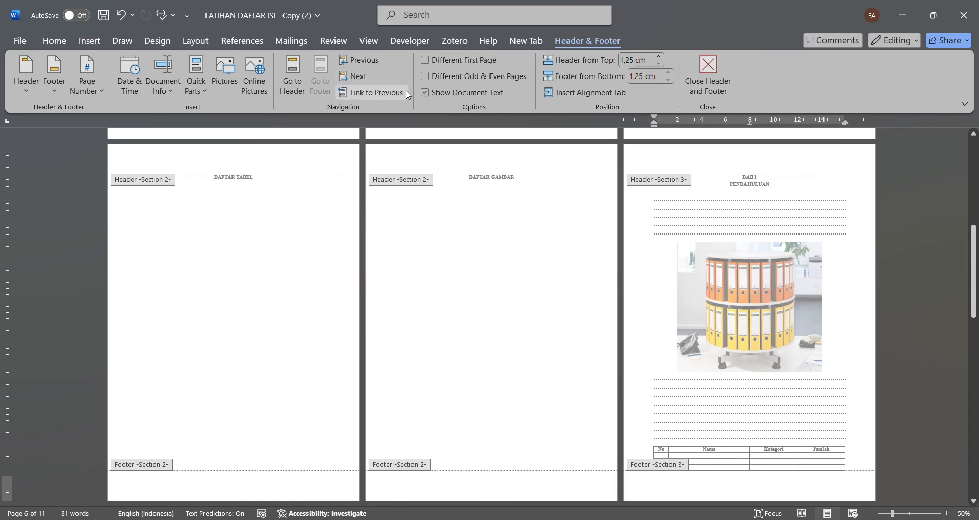
- Give Section 3 a different first page with an unlinked first-page footer, and clear the leftover number from that footer
{"action": "left_click", "coordinate": [426, 65]}
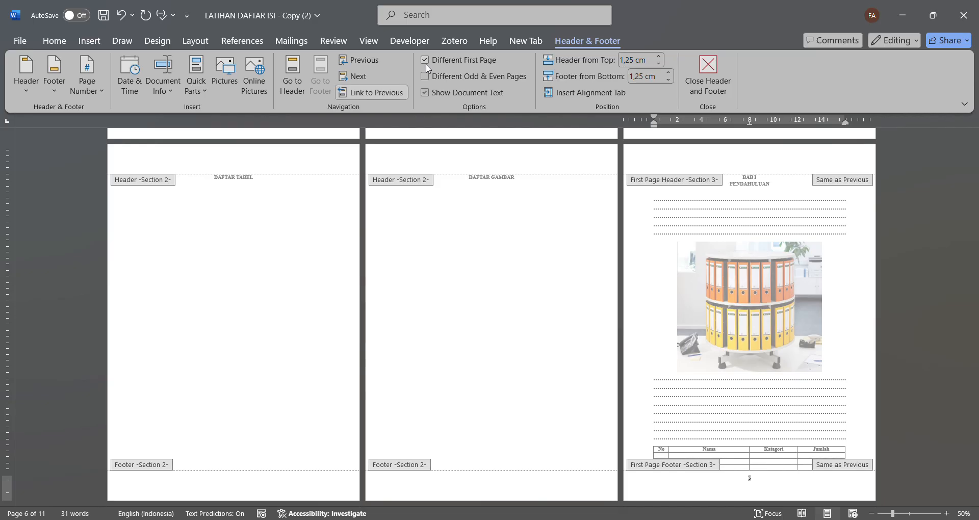
{"action": "left_click", "coordinate": [386, 97]}
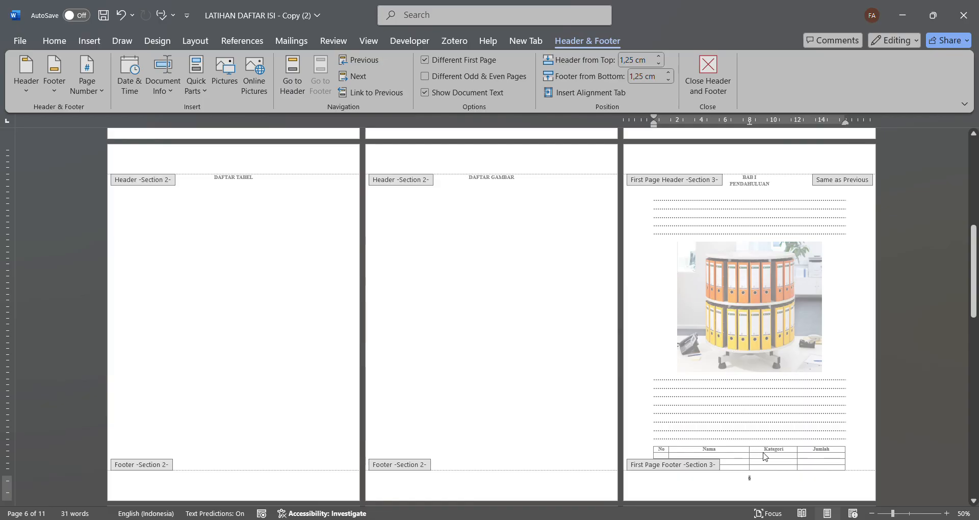
{"action": "left_click", "coordinate": [762, 487]}
{"action": "key", "text": "ctrl+z"}
{"action": "key", "text": "BackSpace"}
{"action": "key", "text": "BackSpace"}
- Leave header and footer editing and insert a section break before the BAB II PEMBAHASAN heading
{"action": "scroll", "coordinate": [758, 485], "scroll_direction": "down", "scroll_amount": 3}
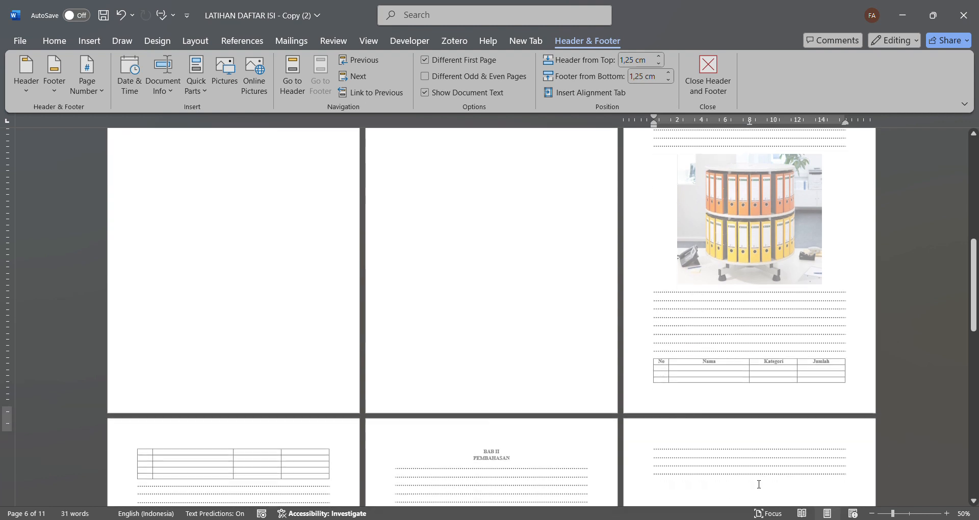
{"action": "scroll", "coordinate": [759, 484], "scroll_direction": "down", "scroll_amount": 1}
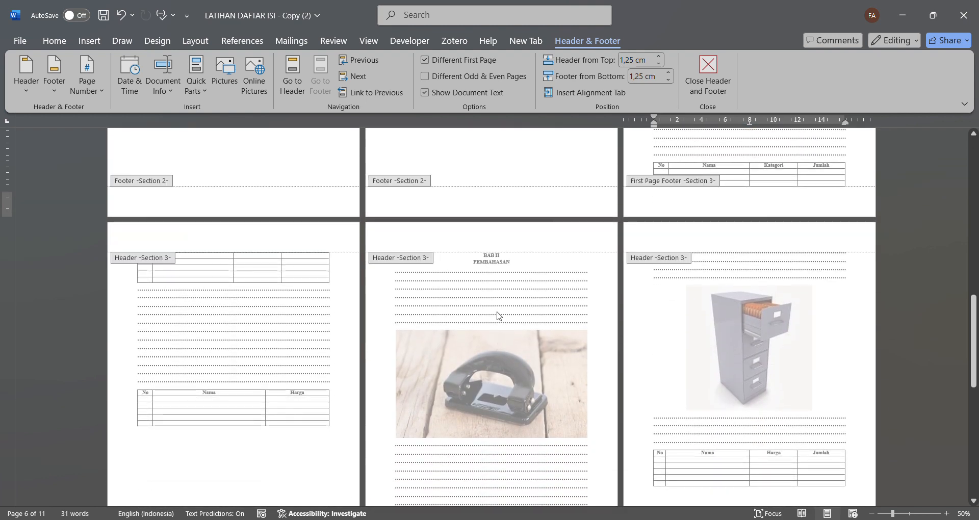
{"action": "double_click", "coordinate": [495, 265]}
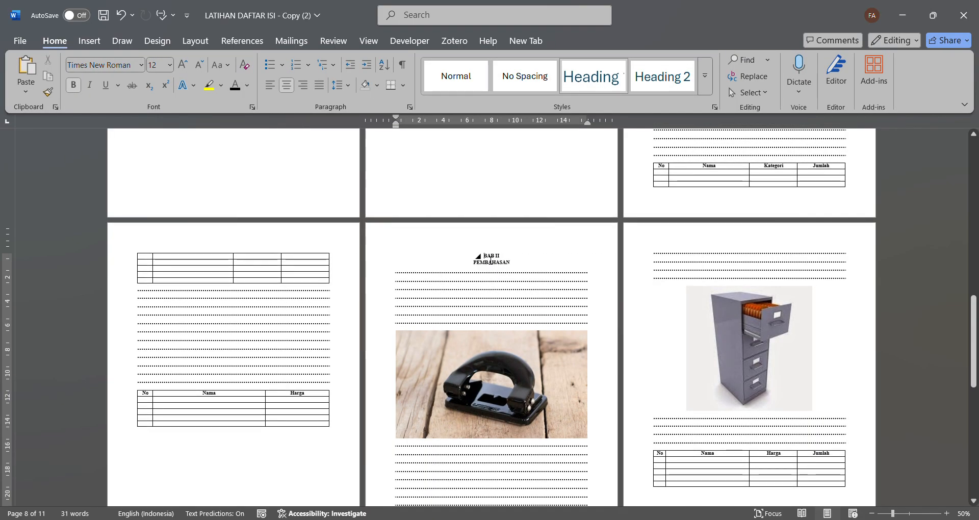
{"action": "left_click", "coordinate": [195, 41]}
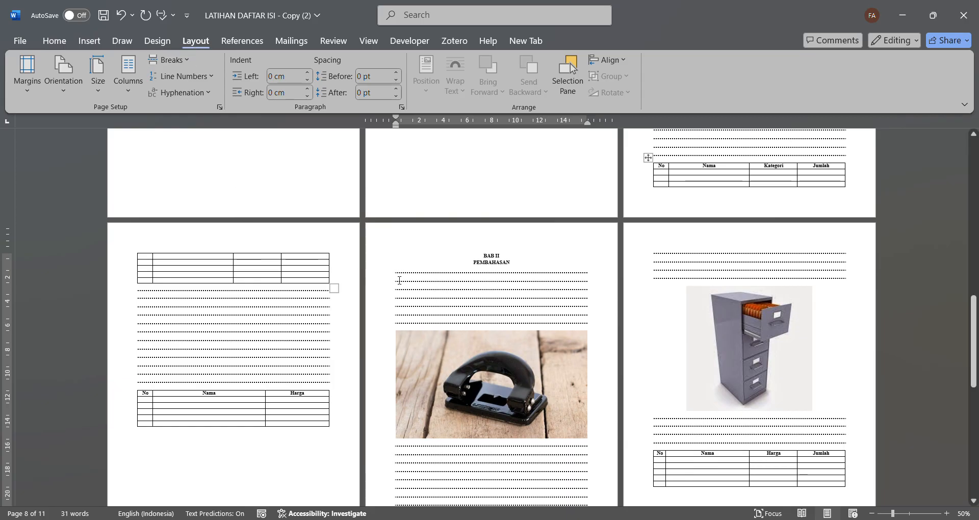
- Insert section breaks before the BAB III PENUTUP and DAFTAR RUJUKAN headings
{"action": "scroll", "coordinate": [399, 280], "scroll_direction": "down", "scroll_amount": 5}
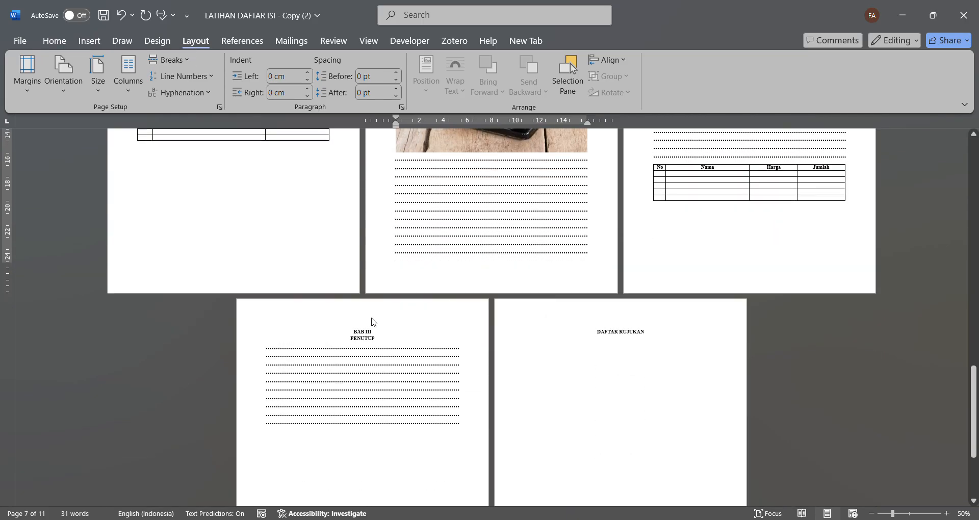
{"action": "double_click", "coordinate": [368, 332]}
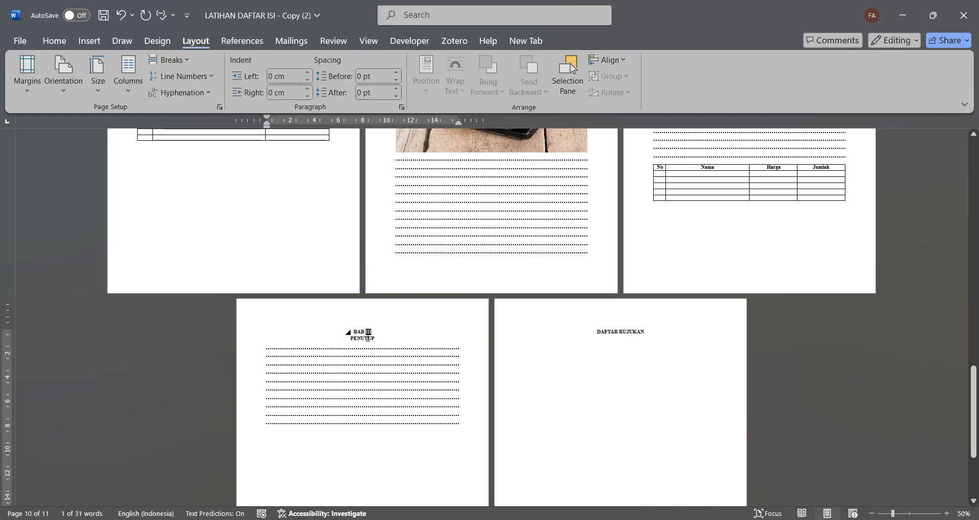
{"action": "left_click", "coordinate": [360, 335]}
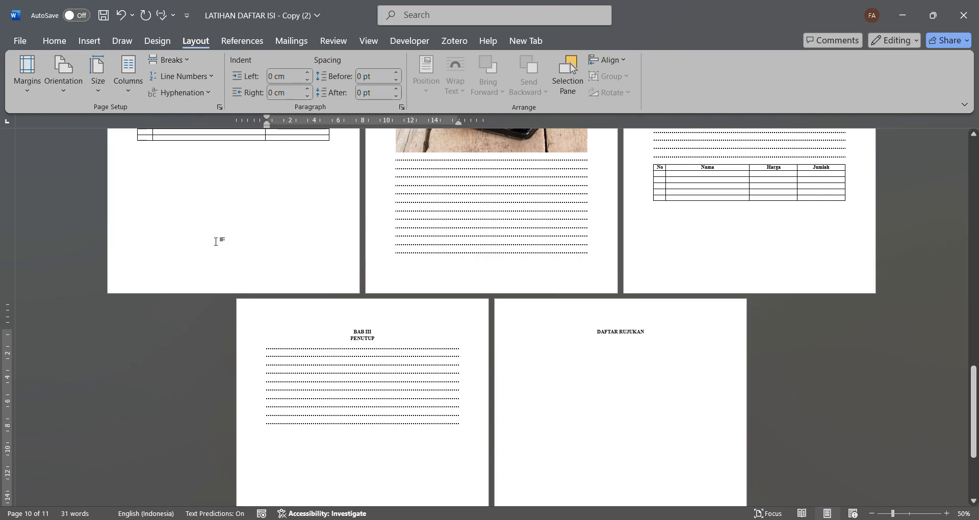
{"action": "left_click", "coordinate": [604, 334]}
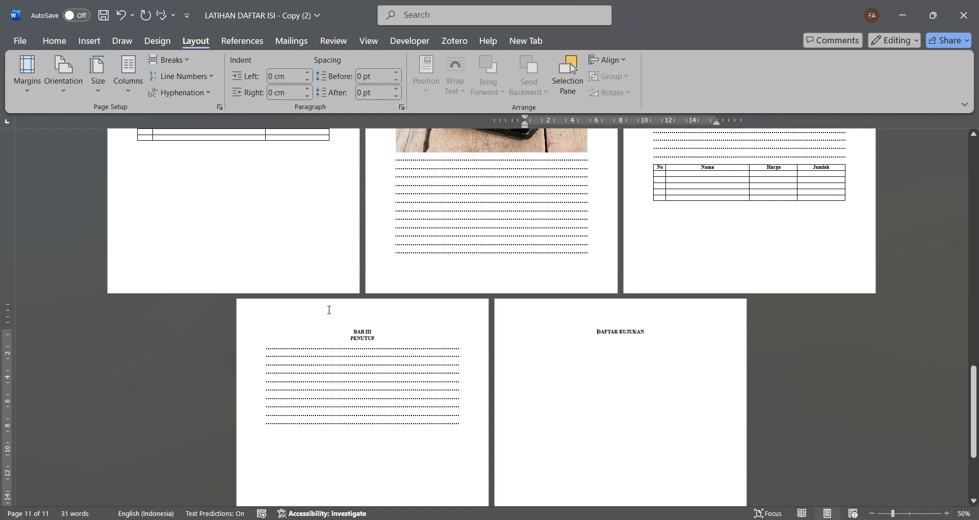
- Insert a centred page number in the footer of Section 2, starting on the KATA PENGANTAR page
{"action": "scroll", "coordinate": [328, 309], "scroll_direction": "up", "scroll_amount": 15}
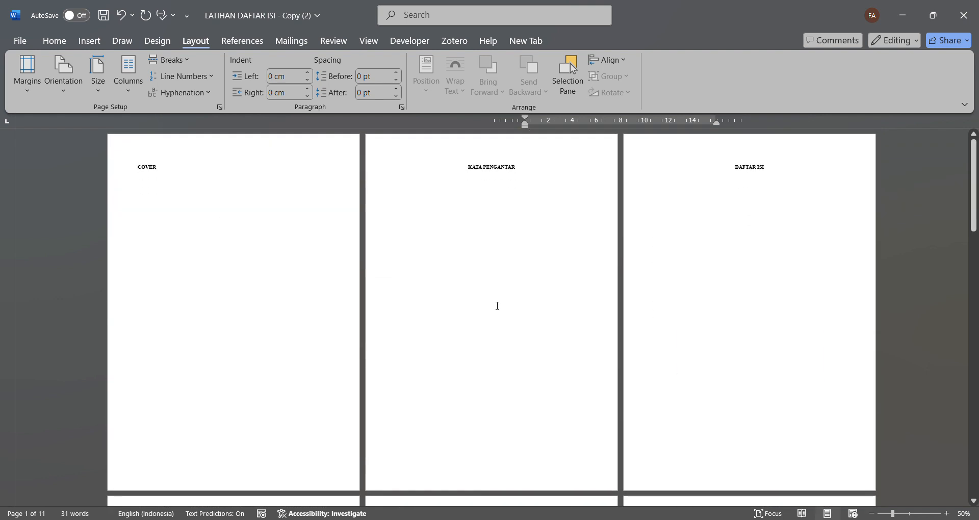
{"action": "double_click", "coordinate": [493, 474]}
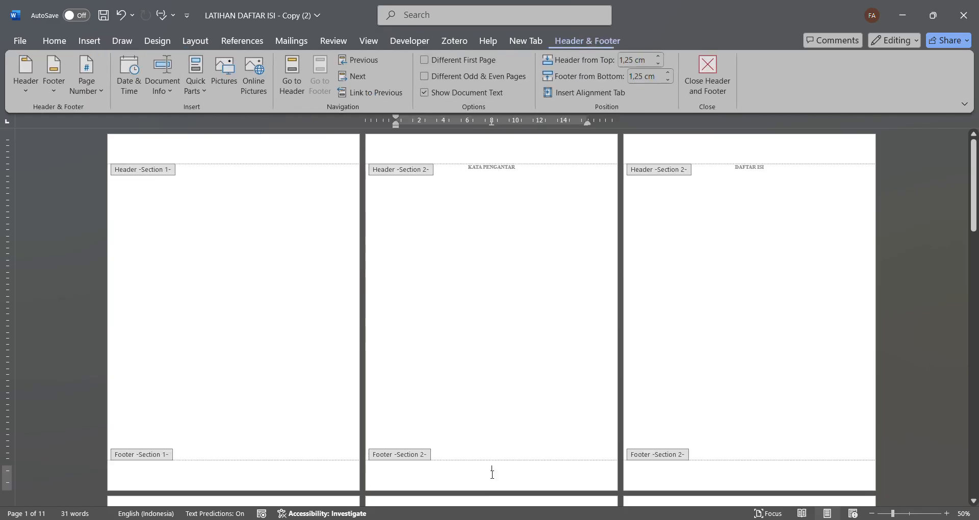
{"action": "left_click", "coordinate": [93, 89]}
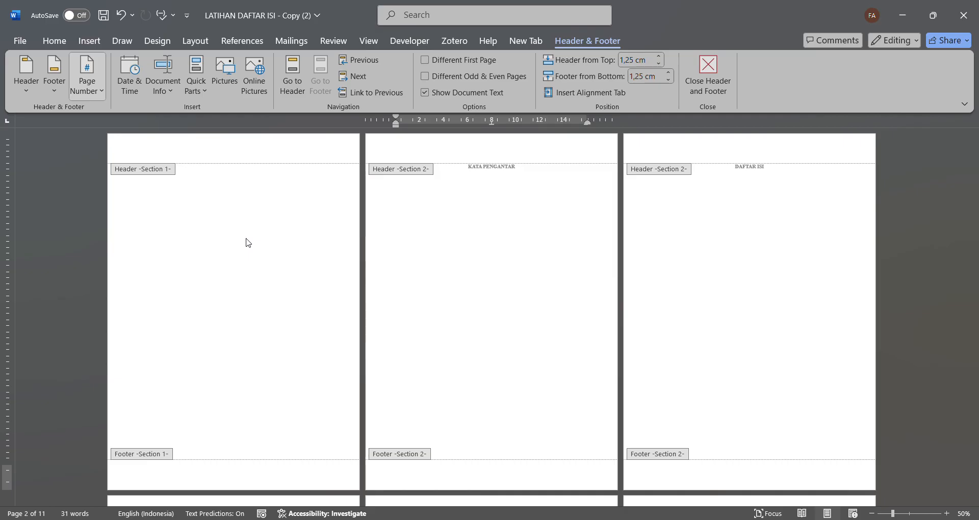
{"action": "scroll", "coordinate": [498, 361], "scroll_direction": "up", "scroll_amount": 2}
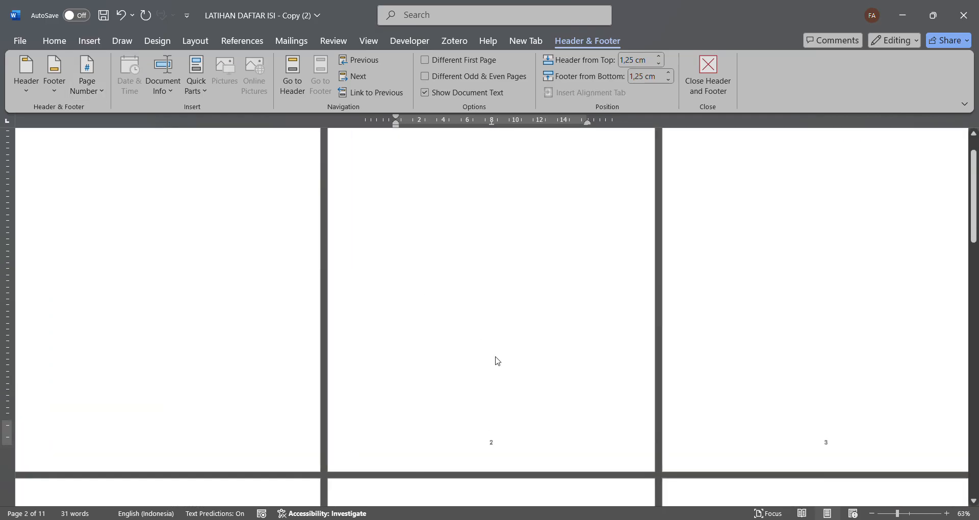
{"action": "scroll", "coordinate": [494, 358], "scroll_direction": "up", "scroll_amount": 2}
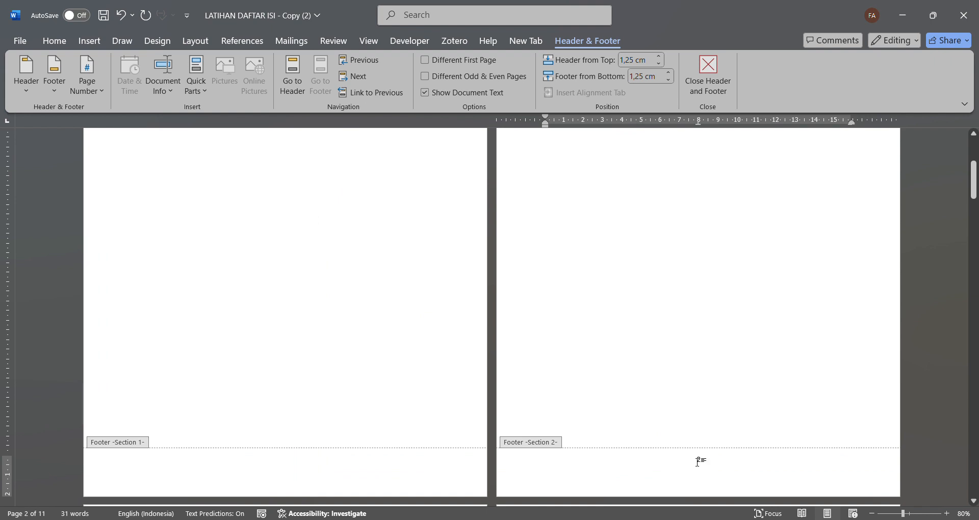
- Format the Section 2 page numbers as lowercase Roman numerals starting at i
{"action": "left_click", "coordinate": [698, 461]}
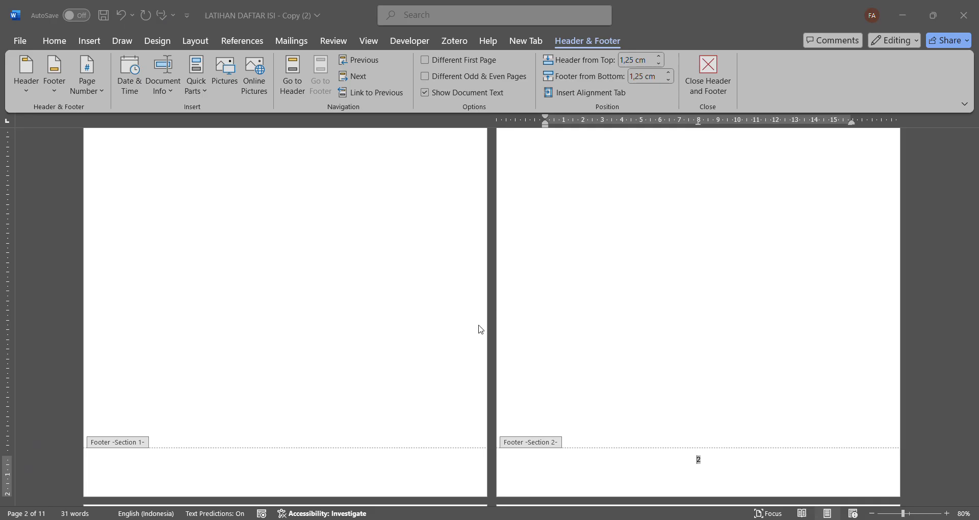
{"action": "key", "text": "Delete"}
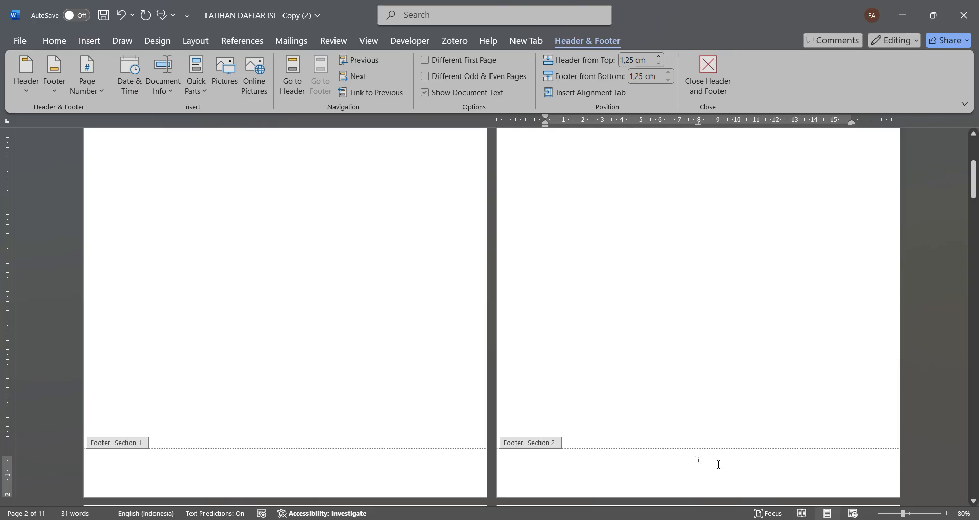
{"action": "scroll", "coordinate": [717, 464], "scroll_direction": "down", "scroll_amount": 7}
{"action": "scroll", "coordinate": [717, 463], "scroll_direction": "up", "scroll_amount": 7}
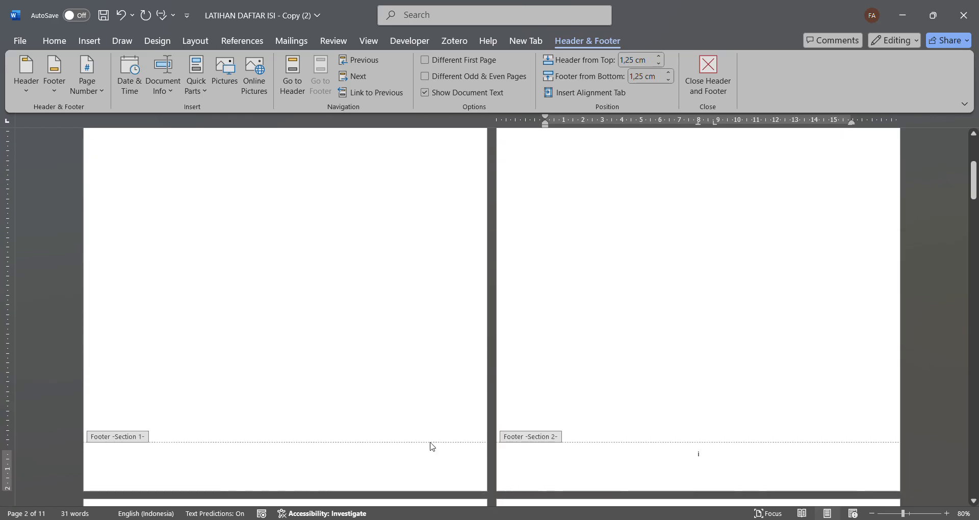
- Insert a centred page number in the first-page footer of Section 3 and set its numbering to start at 1
{"action": "scroll", "coordinate": [643, 459], "scroll_direction": "down", "scroll_amount": 10}
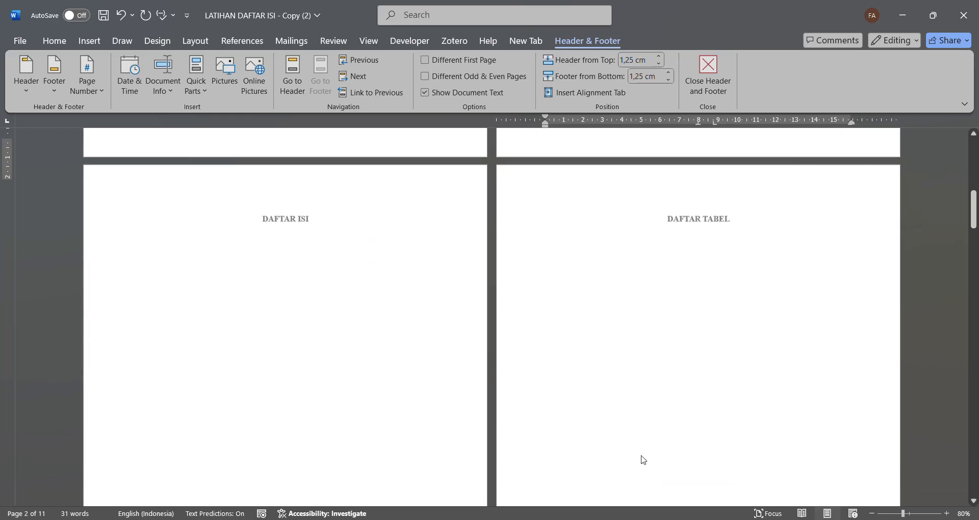
{"action": "scroll", "coordinate": [643, 459], "scroll_direction": "down", "scroll_amount": 10}
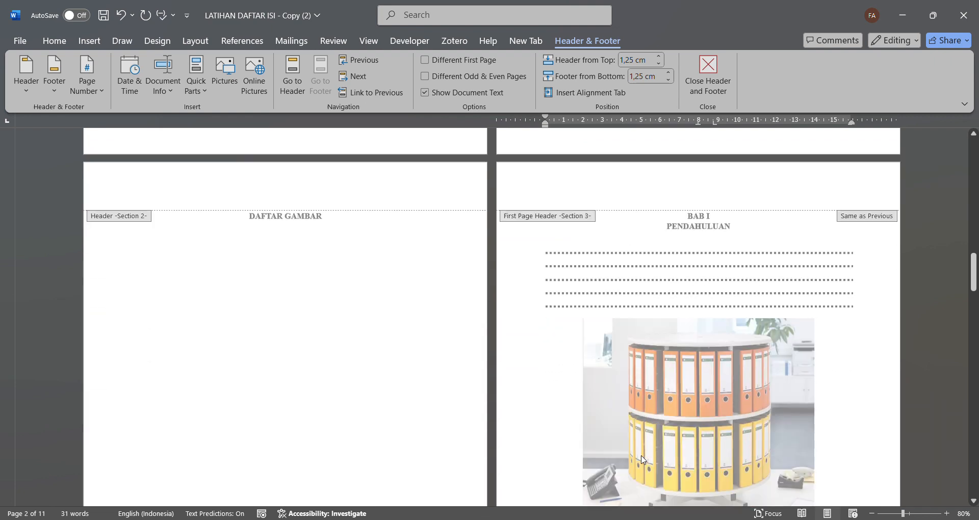
{"action": "scroll", "coordinate": [643, 459], "scroll_direction": "down", "scroll_amount": 2}
{"action": "scroll", "coordinate": [644, 460], "scroll_direction": "up", "scroll_amount": 6}
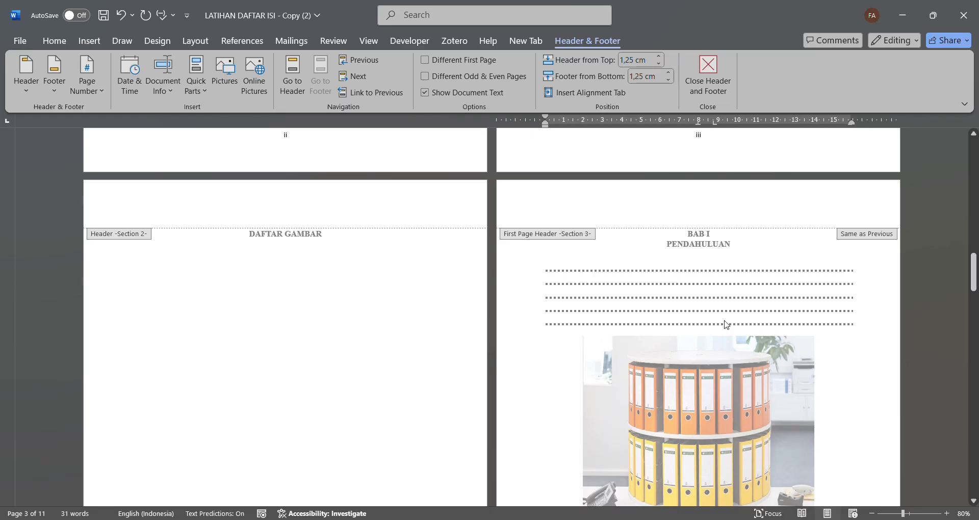
{"action": "scroll", "coordinate": [726, 324], "scroll_direction": "down", "scroll_amount": 5}
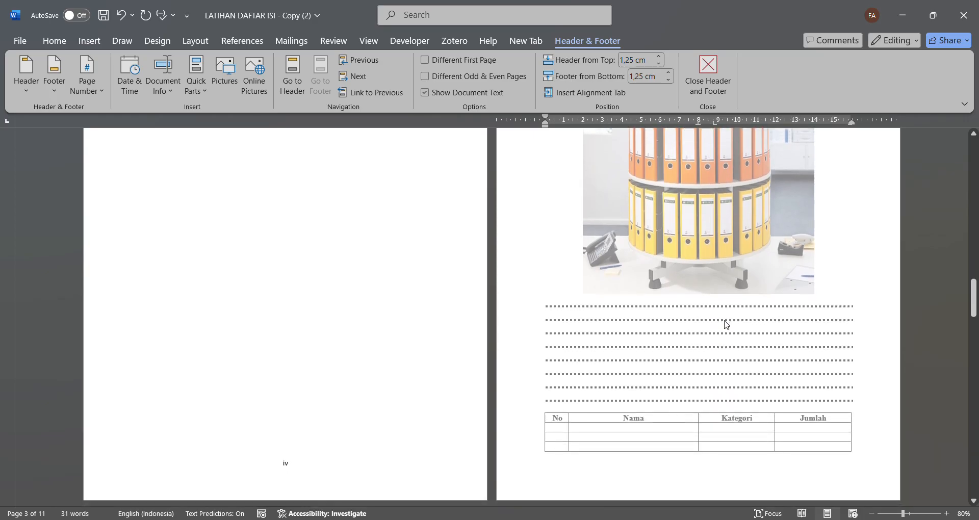
{"action": "left_click", "coordinate": [704, 475]}
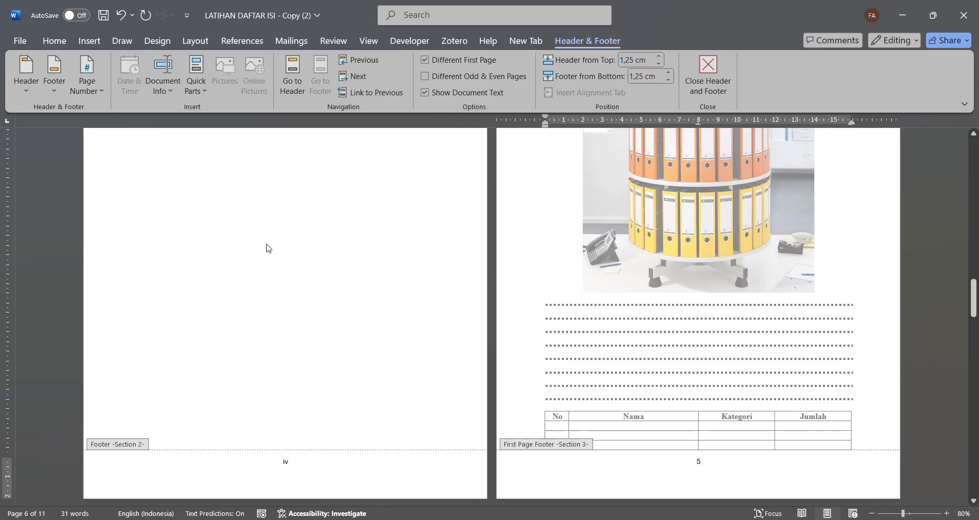
{"action": "left_click", "coordinate": [701, 466]}
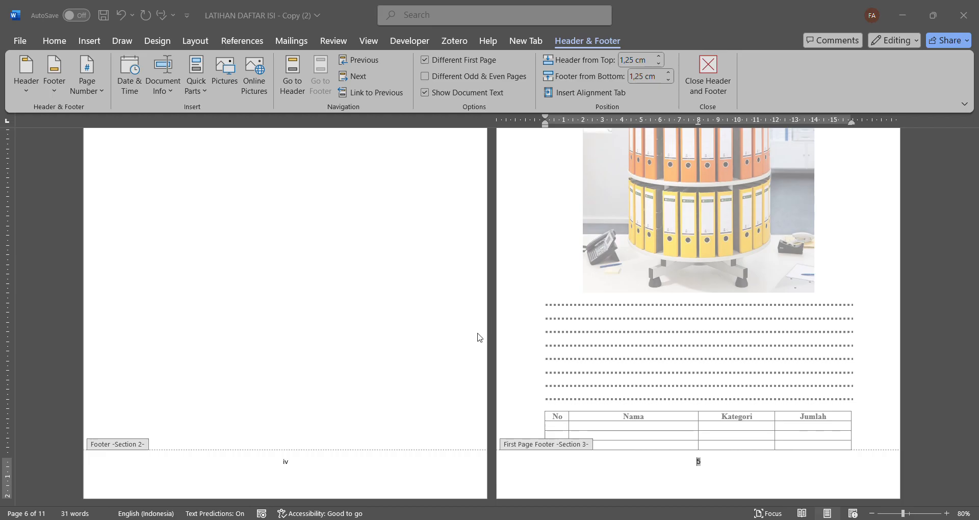
- Insert a right-aligned page number in the Section 3 header on the page following the BAB I opening page
{"action": "scroll", "coordinate": [479, 337], "scroll_direction": "down", "scroll_amount": 1}
{"action": "scroll", "coordinate": [479, 337], "scroll_direction": "down", "scroll_amount": 5}
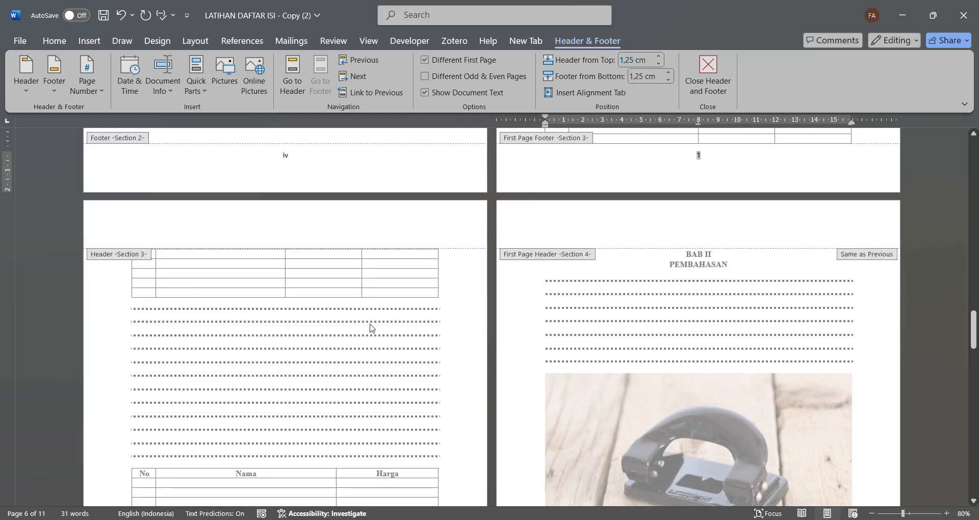
{"action": "left_click", "coordinate": [401, 238]}
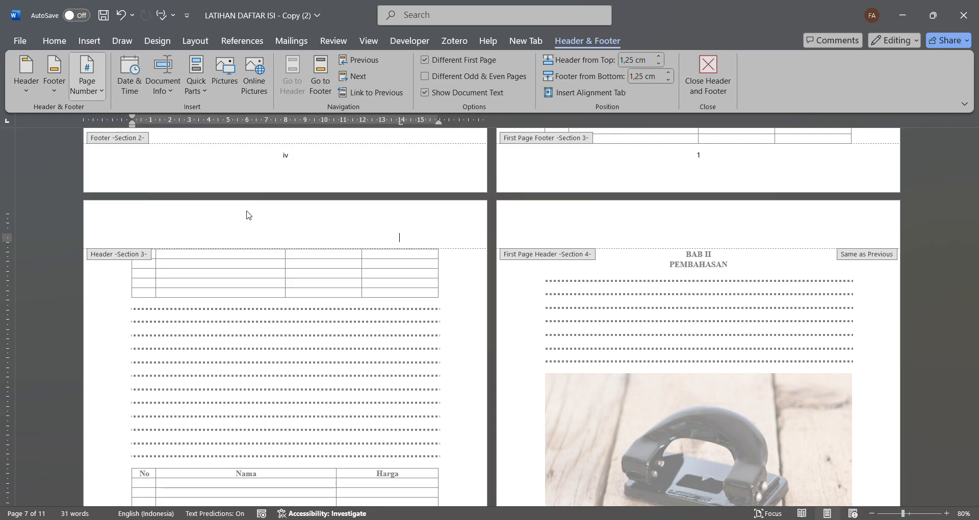
{"action": "left_click", "coordinate": [274, 283]}
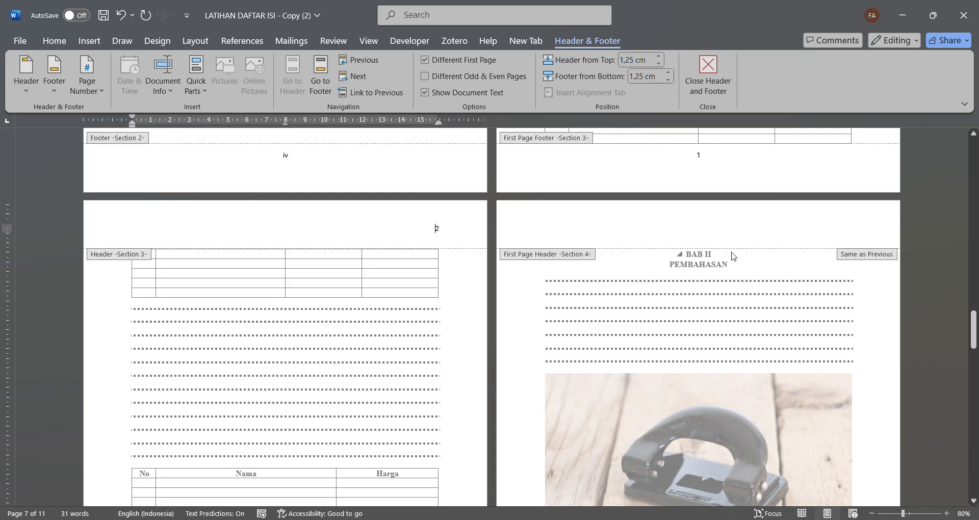
{"action": "scroll", "coordinate": [732, 256], "scroll_direction": "down", "scroll_amount": 6}
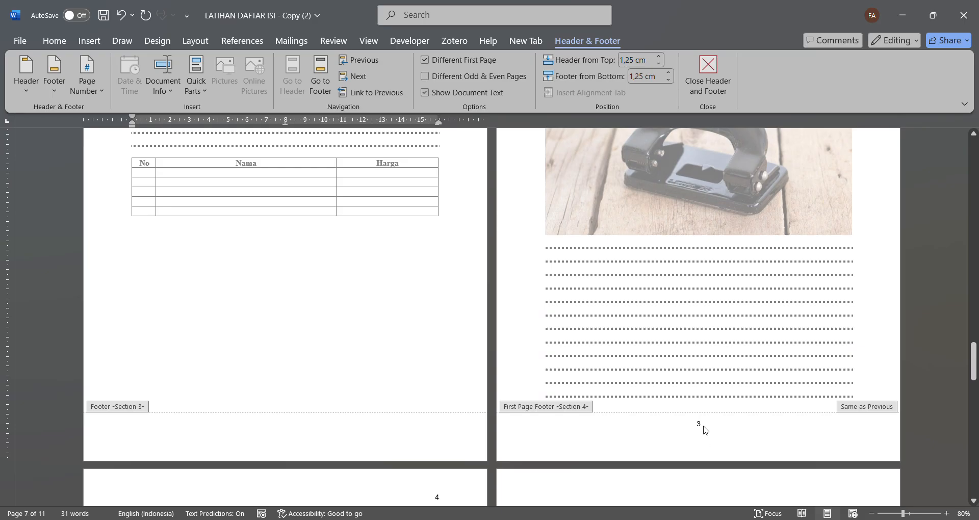
{"action": "scroll", "coordinate": [705, 429], "scroll_direction": "down", "scroll_amount": 2}
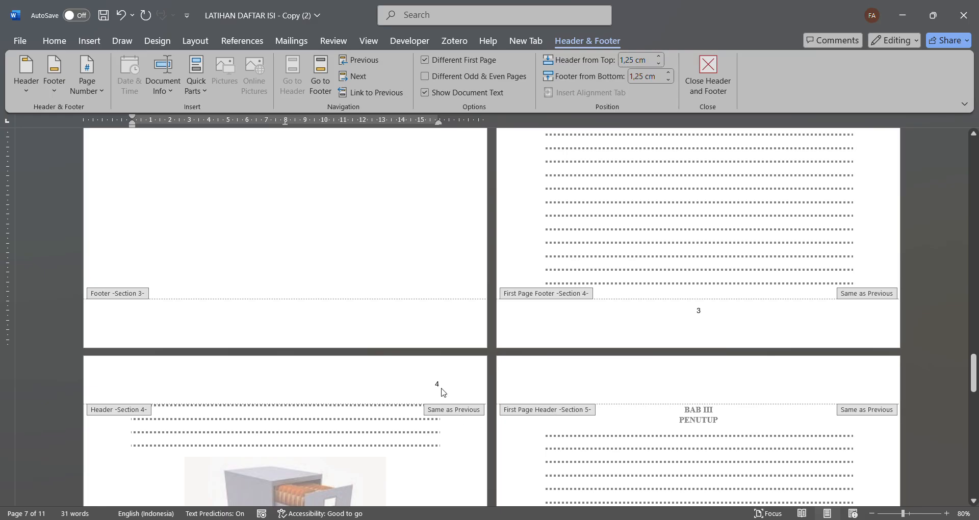
{"action": "scroll", "coordinate": [443, 392], "scroll_direction": "down", "scroll_amount": 5}
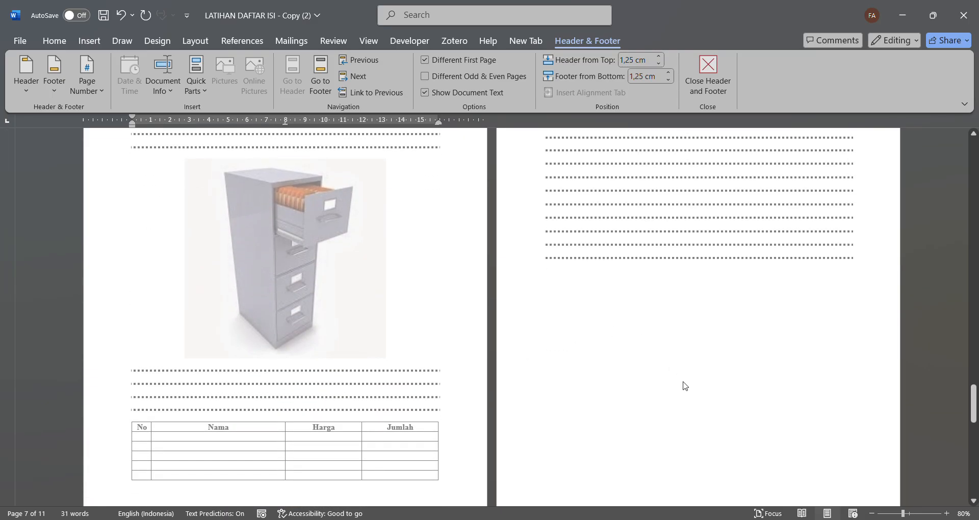
{"action": "scroll", "coordinate": [685, 386], "scroll_direction": "down", "scroll_amount": 2}
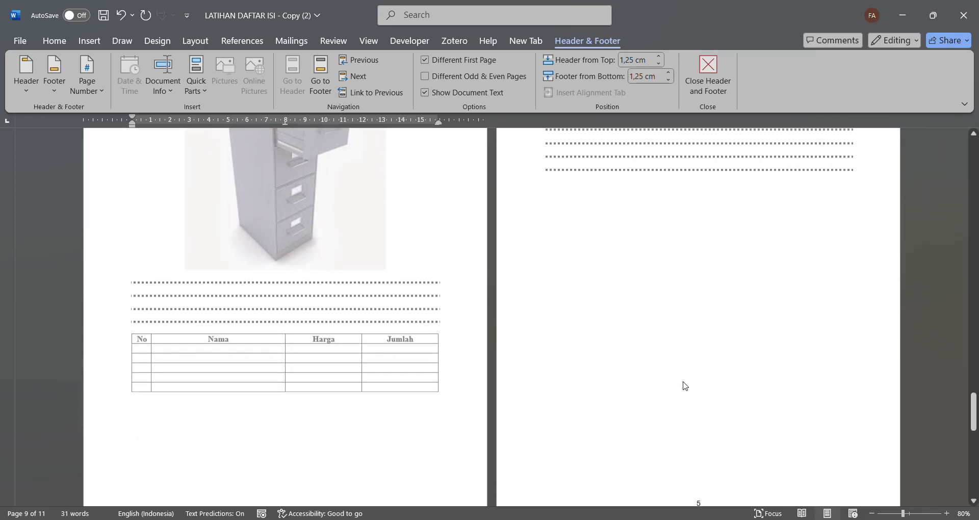
- Check the page numbers in the headers and footers from the last page back to the front matter
{"action": "scroll", "coordinate": [685, 386], "scroll_direction": "down", "scroll_amount": 9}
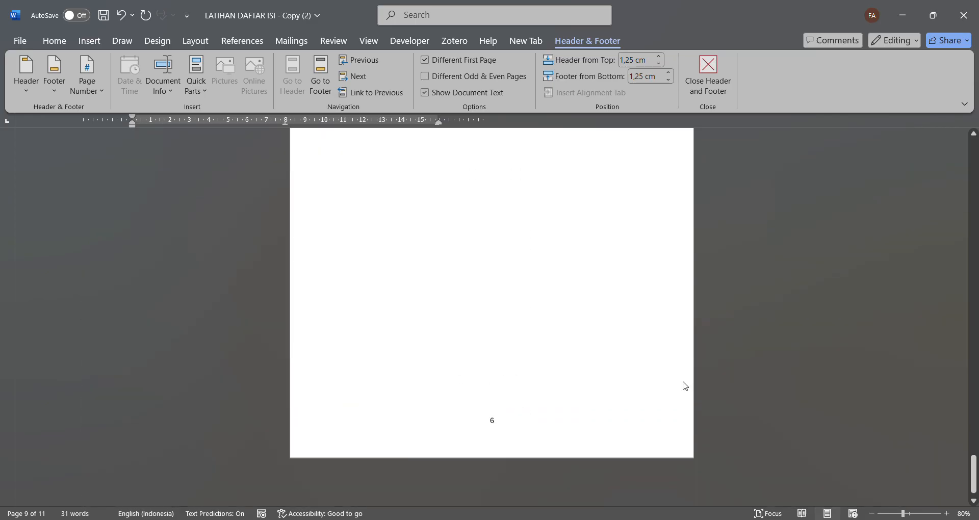
{"action": "scroll", "coordinate": [685, 386], "scroll_direction": "up", "scroll_amount": 1}
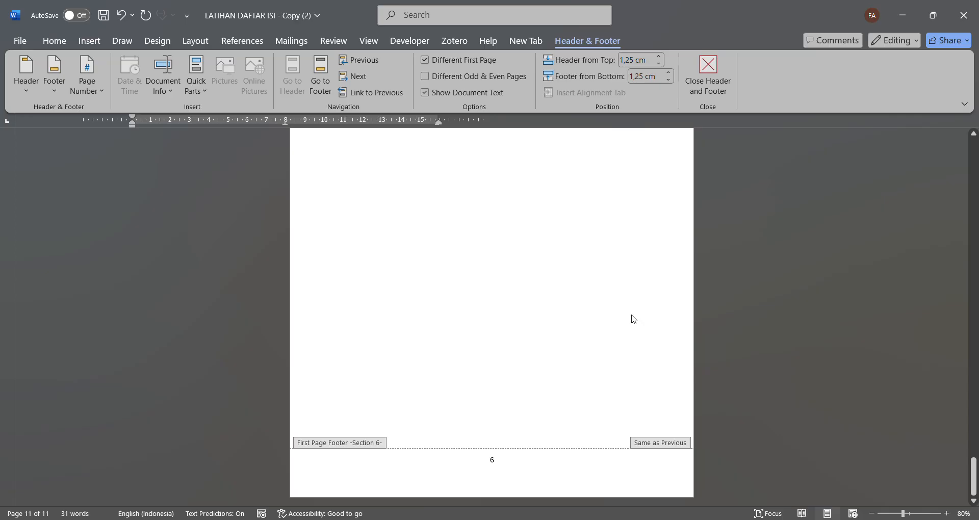
{"action": "scroll", "coordinate": [634, 319], "scroll_direction": "up", "scroll_amount": 15}
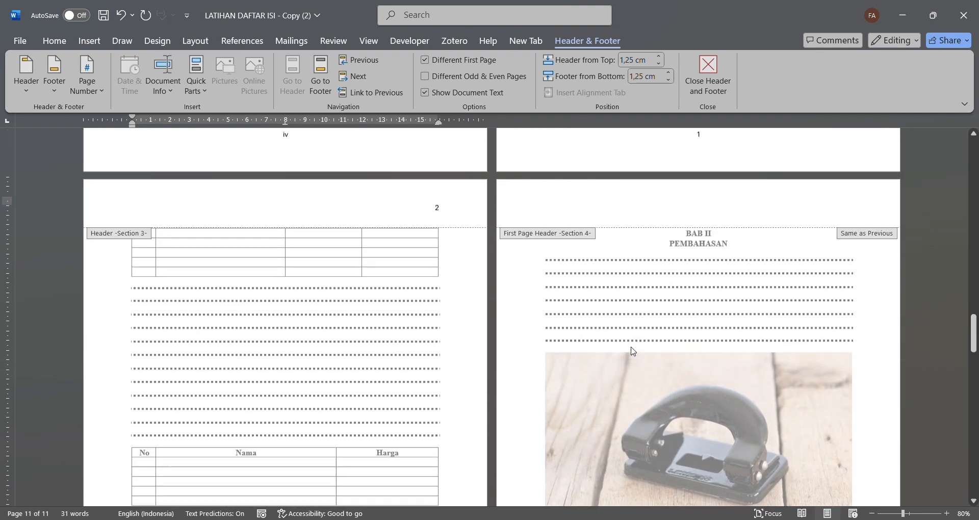
{"action": "scroll", "coordinate": [632, 351], "scroll_direction": "up", "scroll_amount": 3}
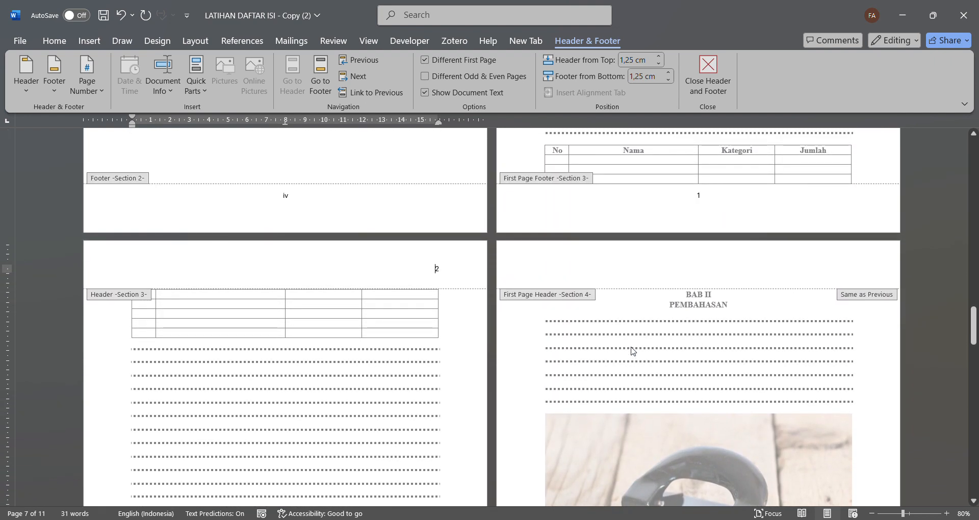
{"action": "scroll", "coordinate": [632, 351], "scroll_direction": "up", "scroll_amount": 10}
{"action": "scroll", "coordinate": [632, 351], "scroll_direction": "up", "scroll_amount": 3}
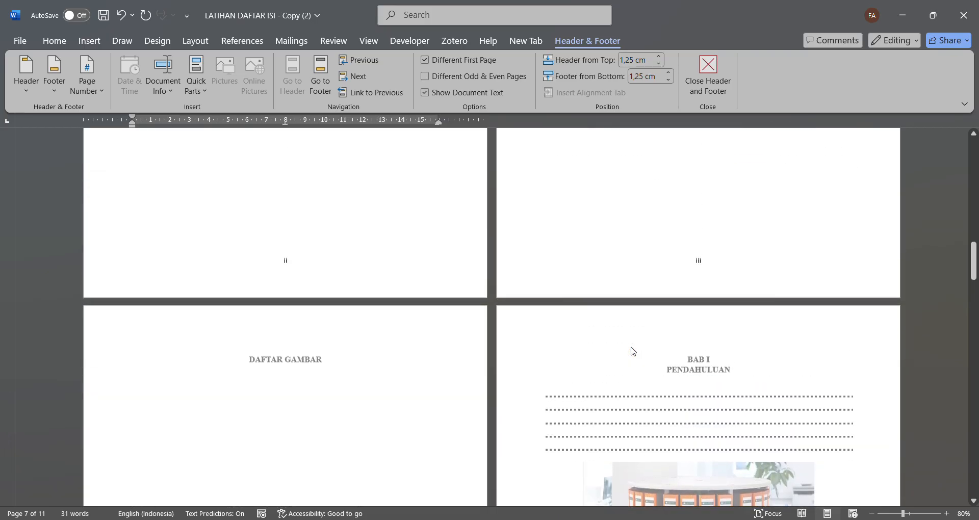
{"action": "scroll", "coordinate": [632, 350], "scroll_direction": "down", "scroll_amount": 8}
{"action": "scroll", "coordinate": [632, 351], "scroll_direction": "up", "scroll_amount": 4}
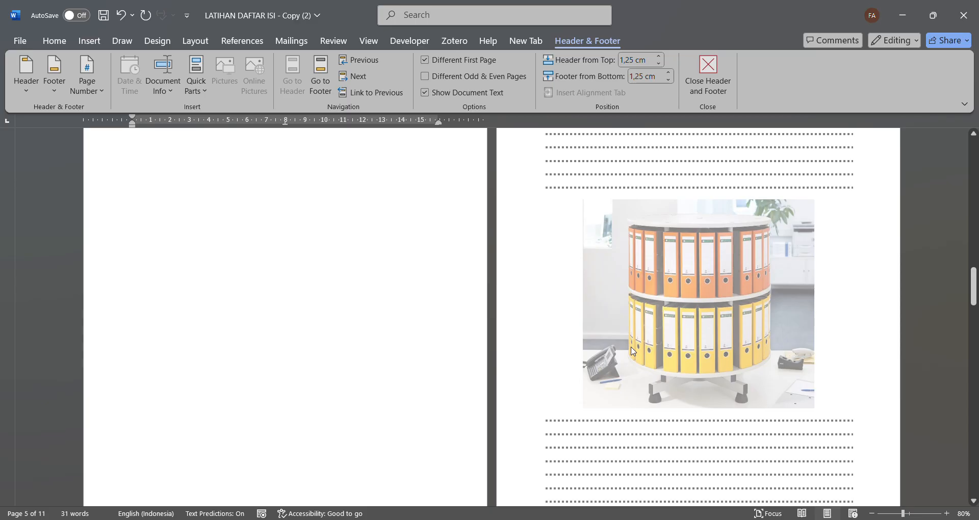
- Return to the body text and insert the caption "Gambar 1. 1 Rotary" below the binder picture in BAB I
{"action": "double_click", "coordinate": [839, 401]}
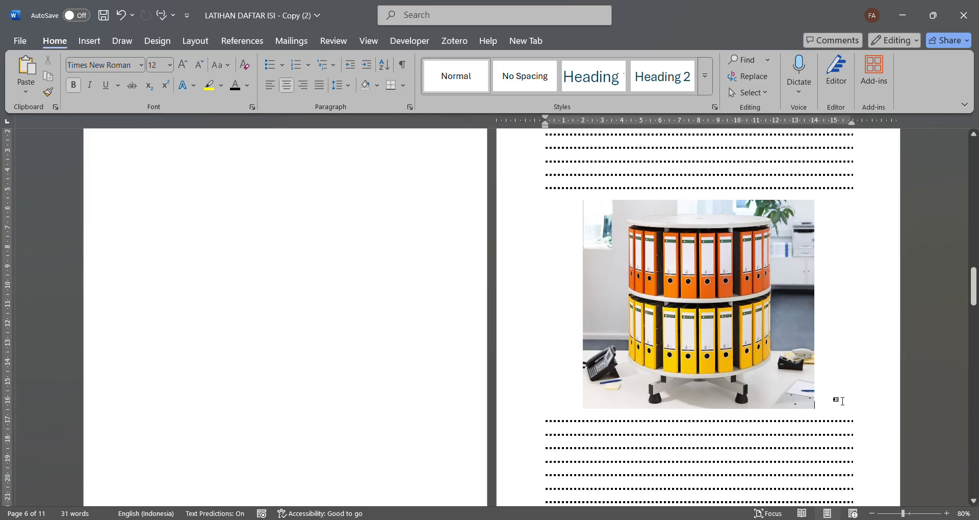
{"action": "left_click", "coordinate": [749, 413]}
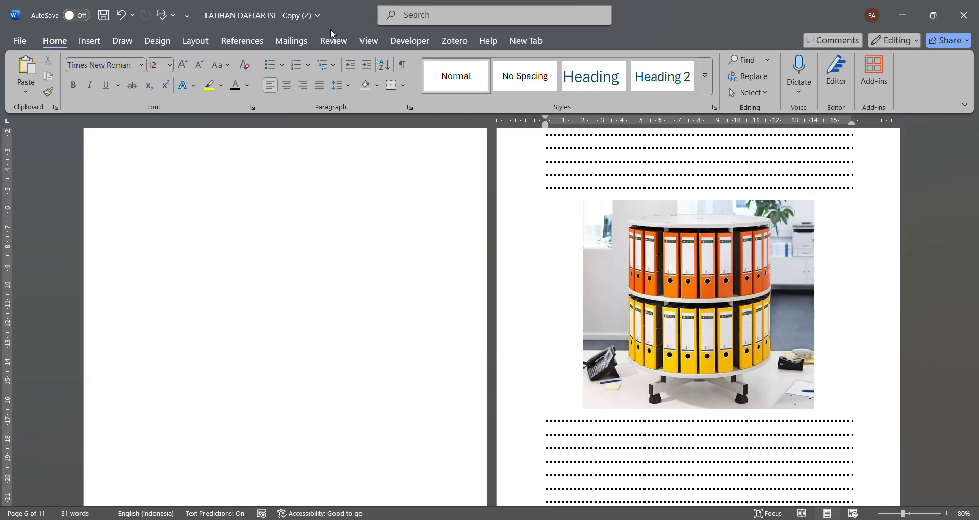
{"action": "left_click", "coordinate": [244, 42]}
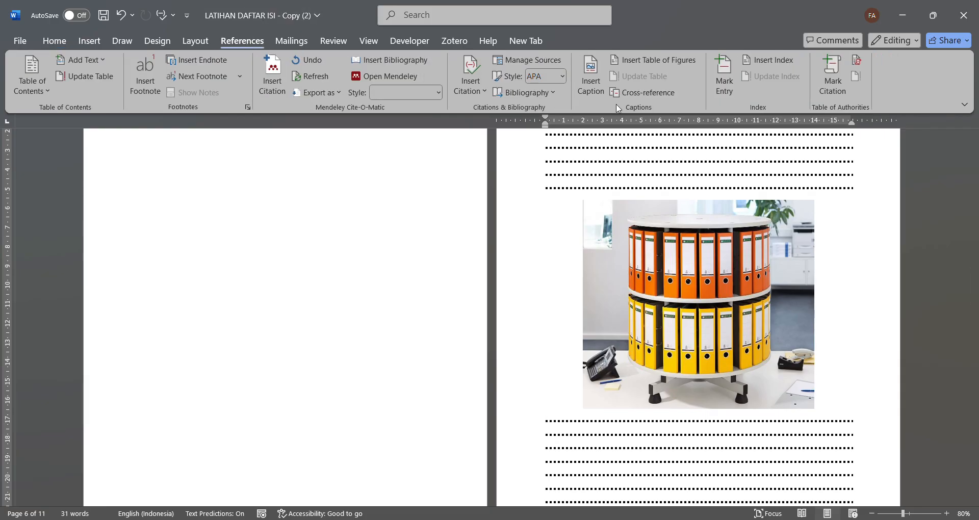
{"action": "left_click", "coordinate": [591, 80]}
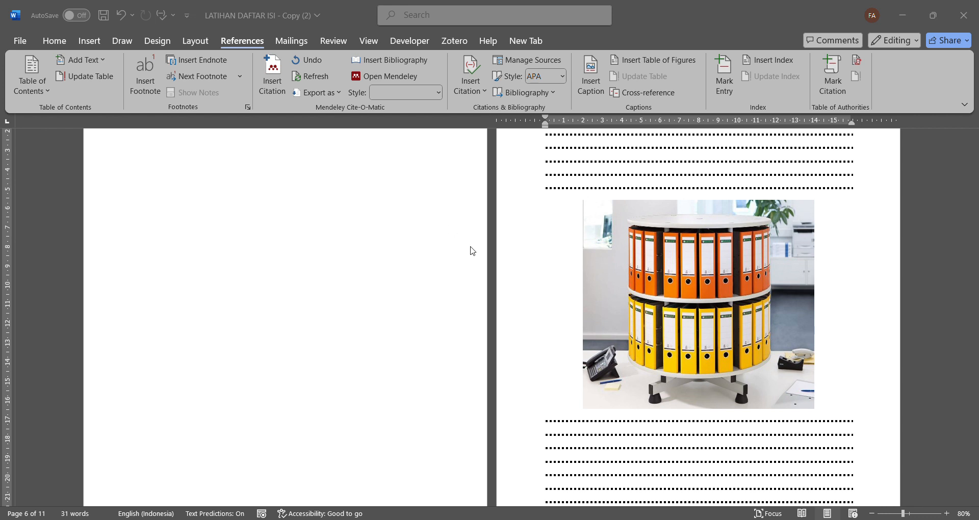
{"action": "left_click", "coordinate": [500, 312]}
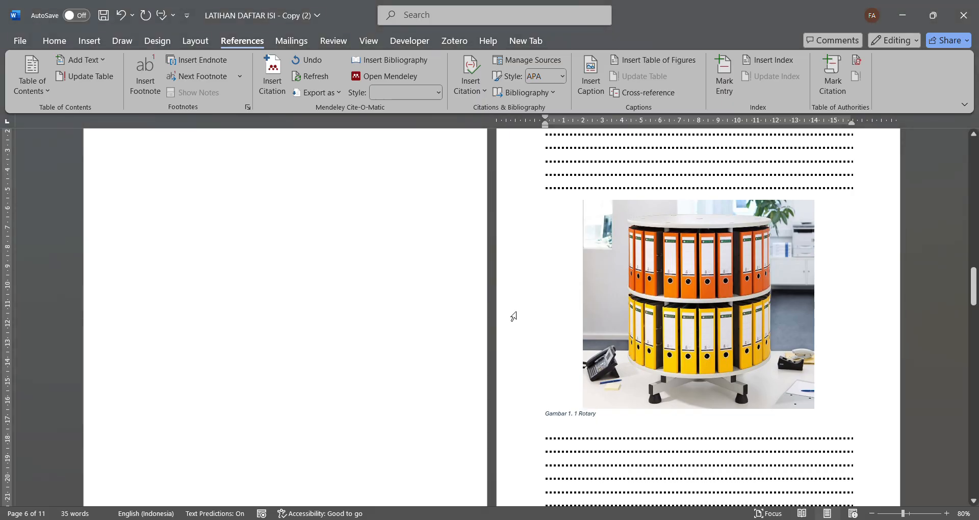
- Format the Rotary caption as non-italic 12 pt Times New Roman, centred, with reduced paragraph spacing below it
{"action": "left_click_drag", "start_coordinate": [597, 414], "coordinate": [543, 415]}
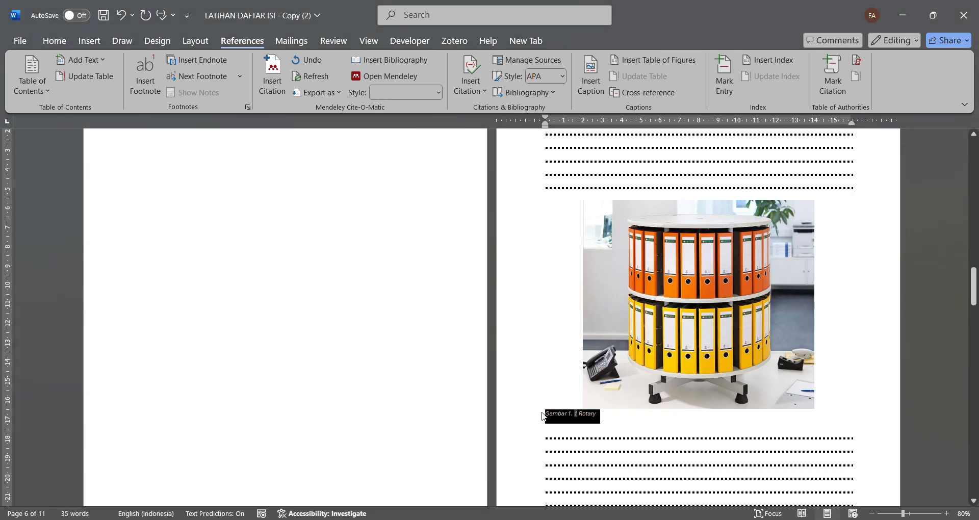
{"action": "left_click", "coordinate": [54, 41]}
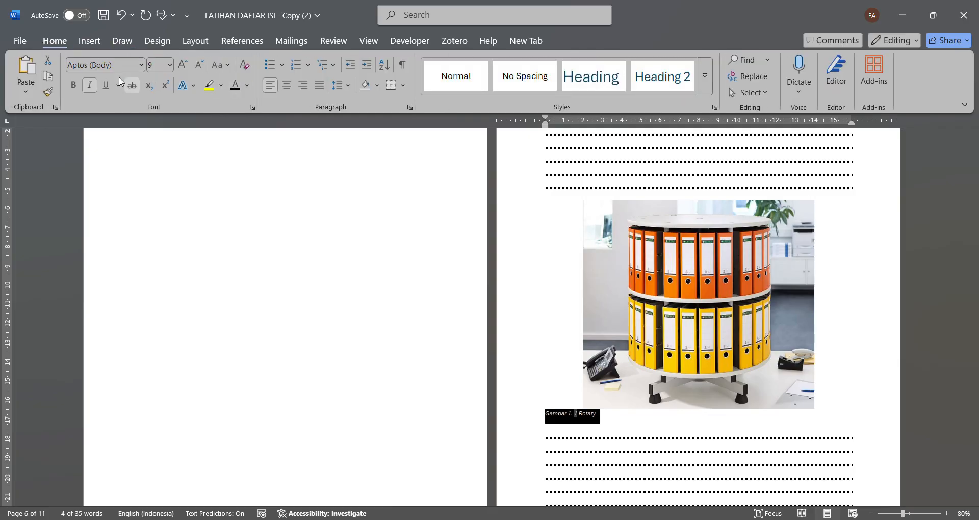
{"action": "left_click", "coordinate": [90, 84]}
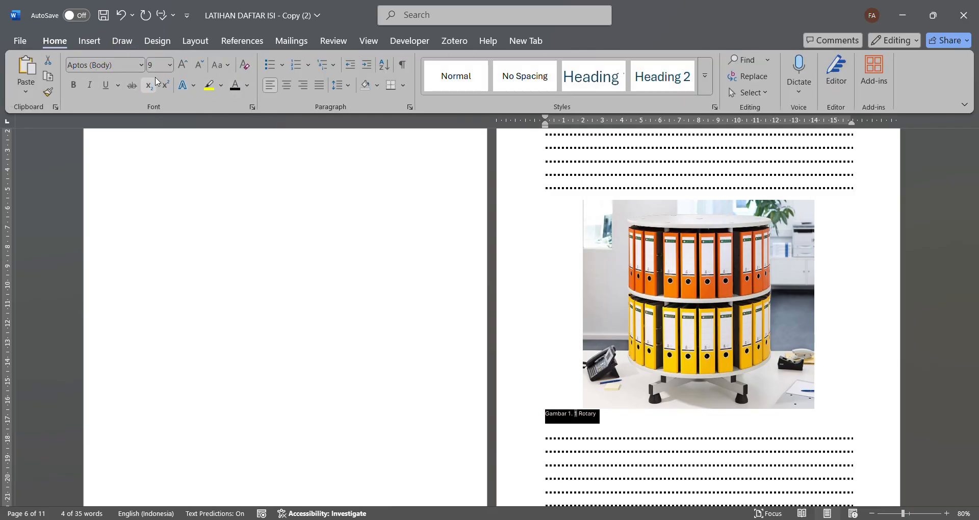
{"action": "left_click", "coordinate": [181, 65]}
{"action": "left_click", "coordinate": [181, 65]}
{"action": "left_click", "coordinate": [181, 66]}
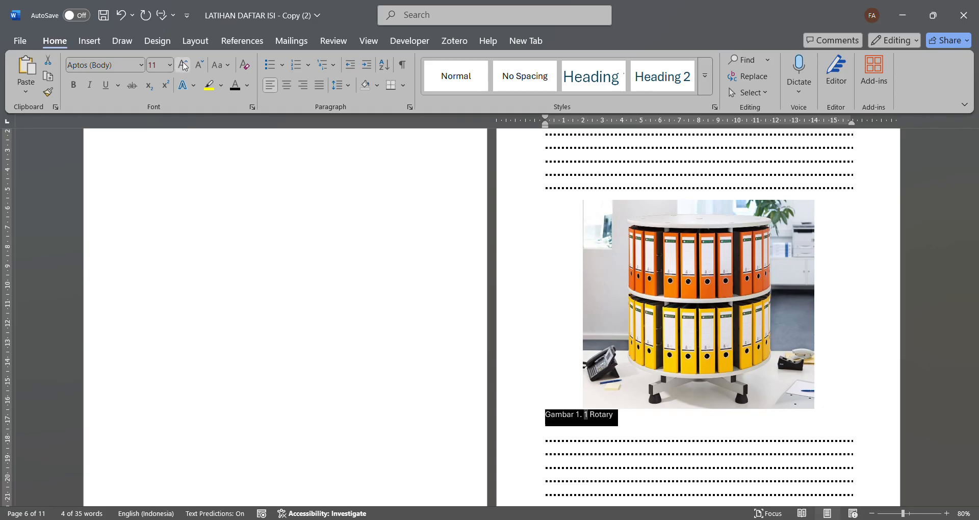
{"action": "left_click", "coordinate": [138, 65]}
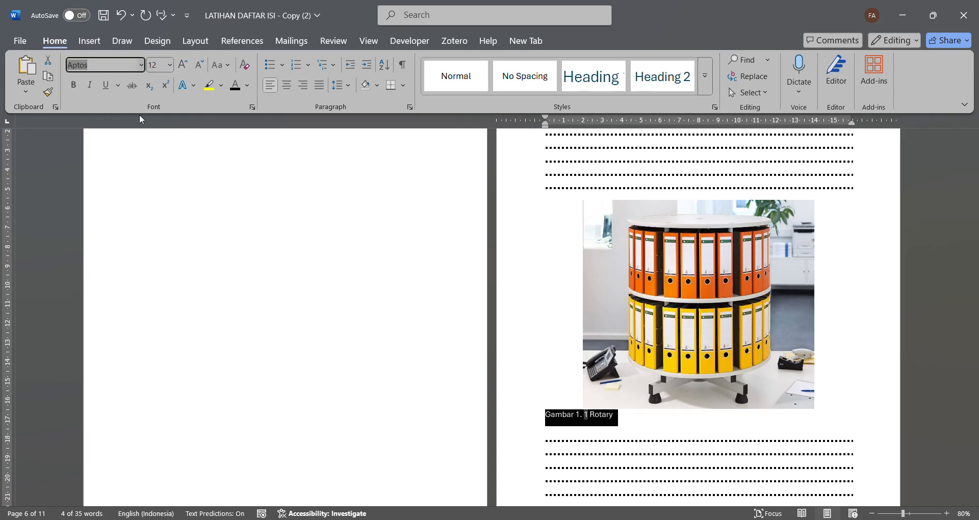
{"action": "left_click", "coordinate": [145, 172]}
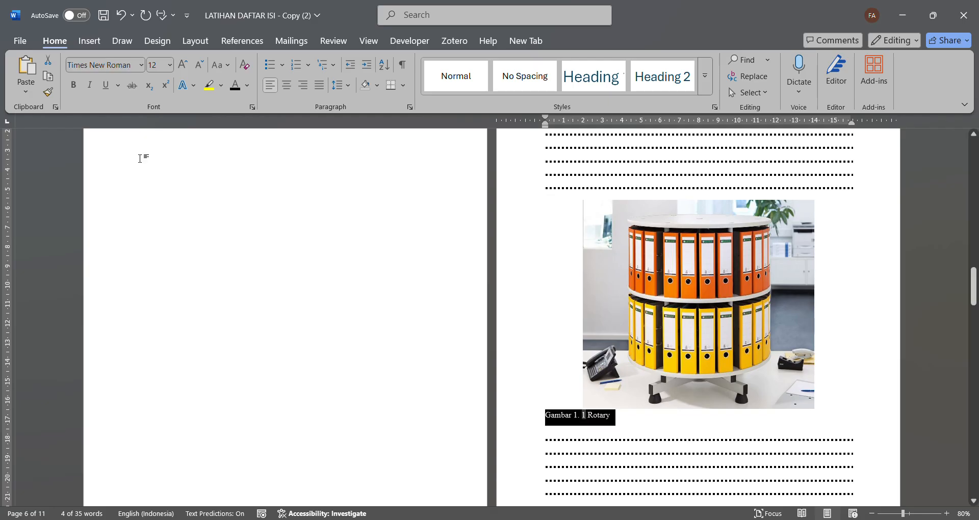
{"action": "left_click", "coordinate": [286, 87]}
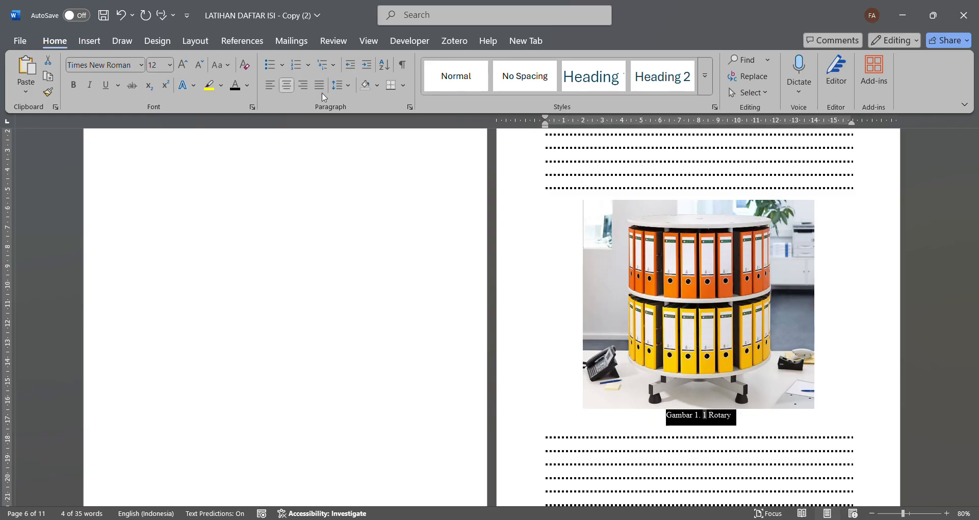
{"action": "left_click", "coordinate": [408, 106]}
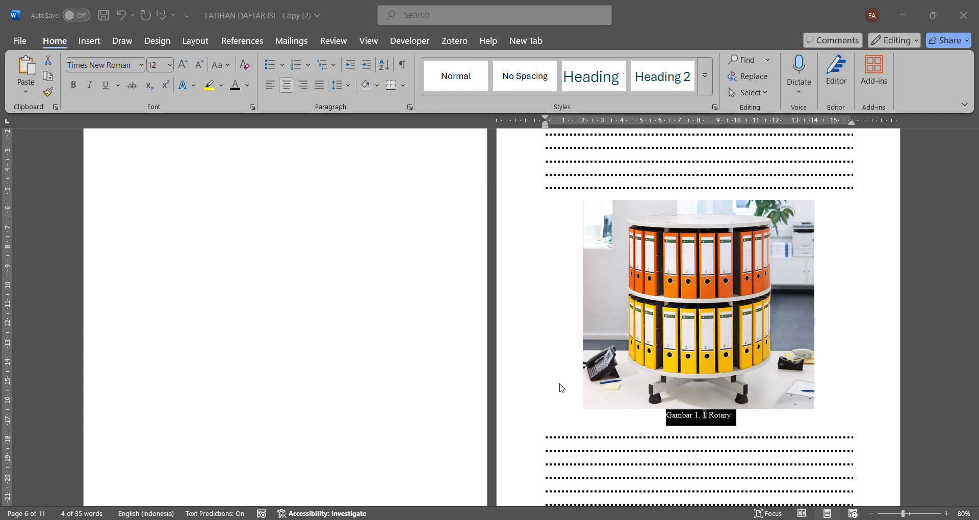
- Insert the caption "Gambar 2. 1 Porforator" below the hole punch picture in BAB II
{"action": "scroll", "coordinate": [649, 447], "scroll_direction": "down", "scroll_amount": 10}
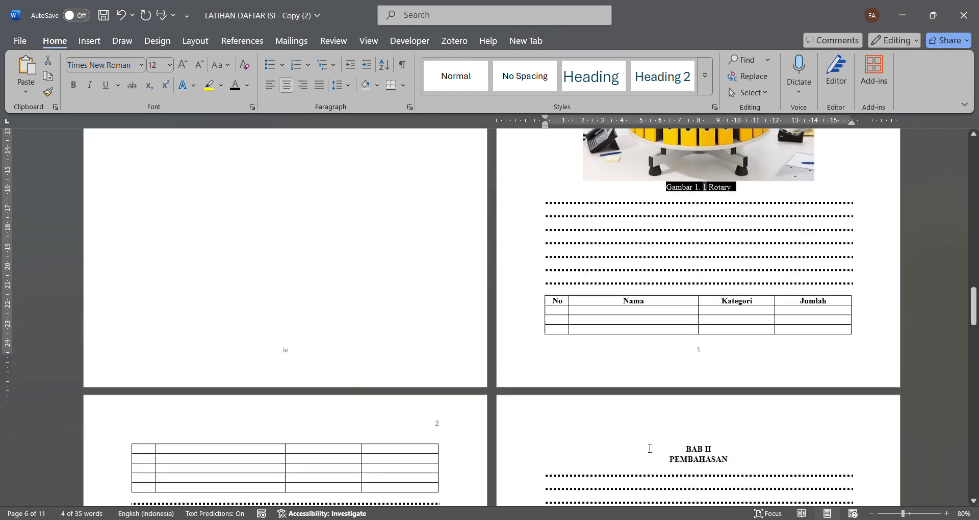
{"action": "scroll", "coordinate": [649, 449], "scroll_direction": "down", "scroll_amount": 3}
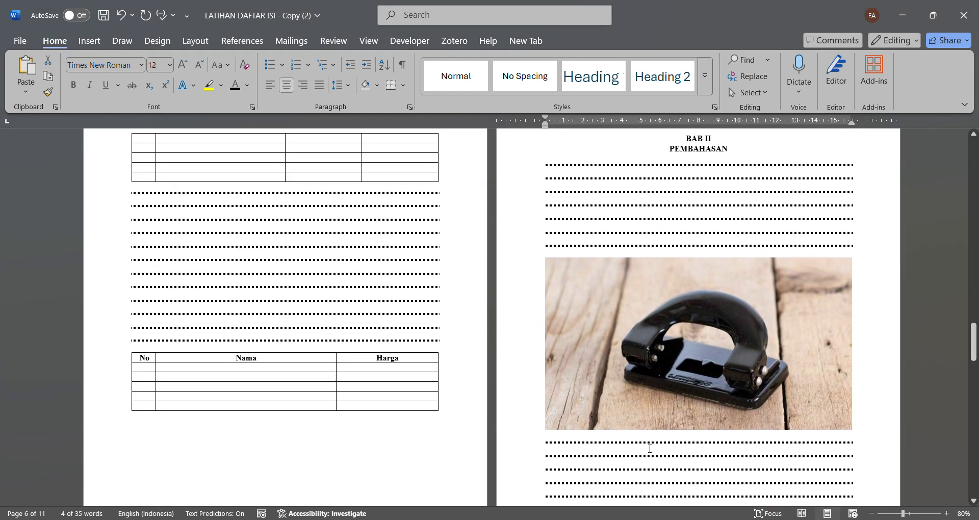
{"action": "left_click", "coordinate": [660, 438]}
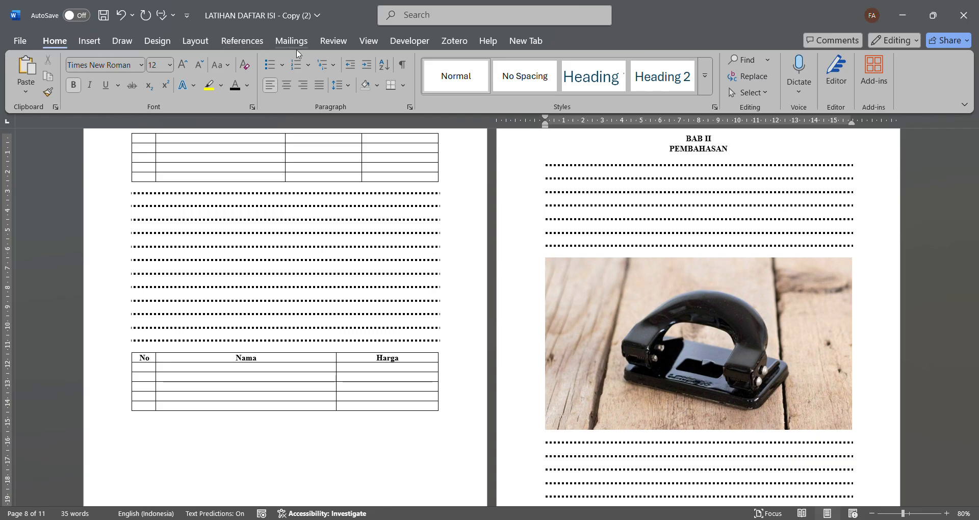
{"action": "left_click", "coordinate": [243, 40]}
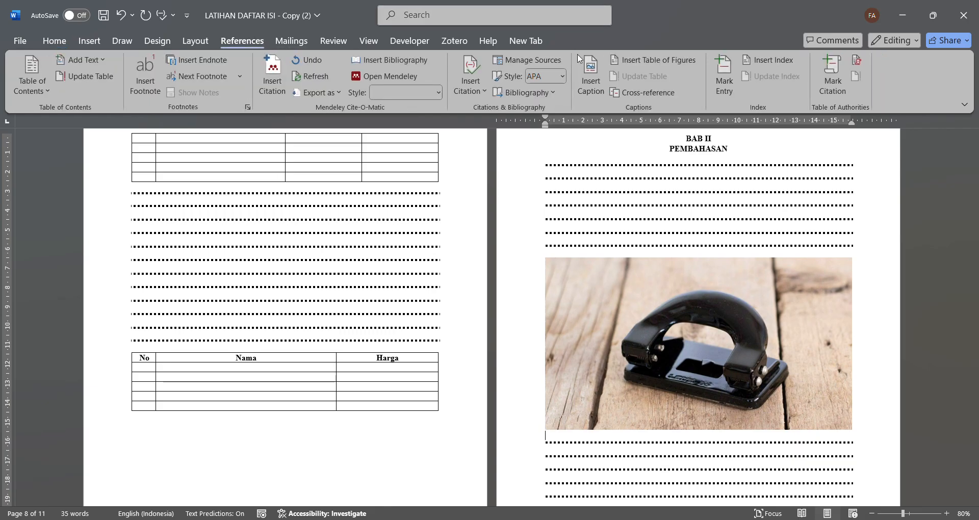
{"action": "left_click", "coordinate": [589, 67]}
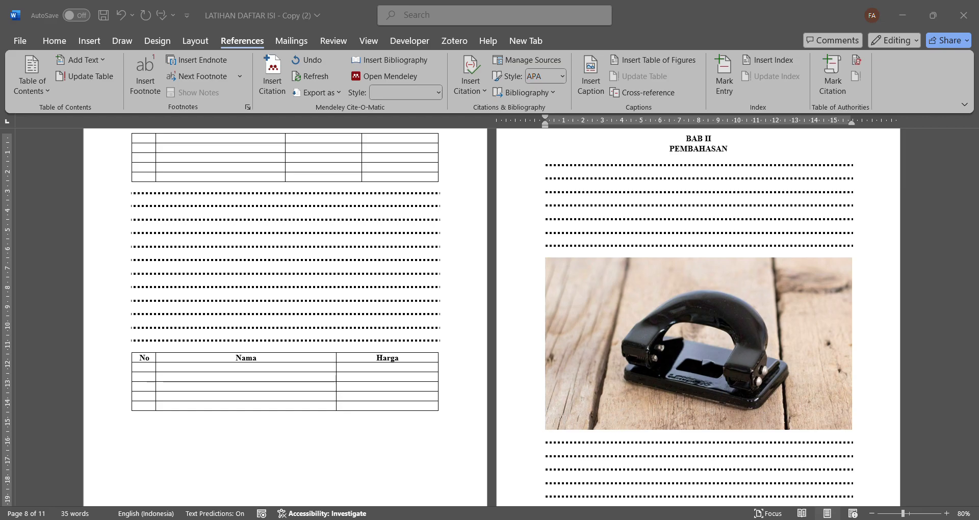
{"action": "left_click", "coordinate": [504, 315]}
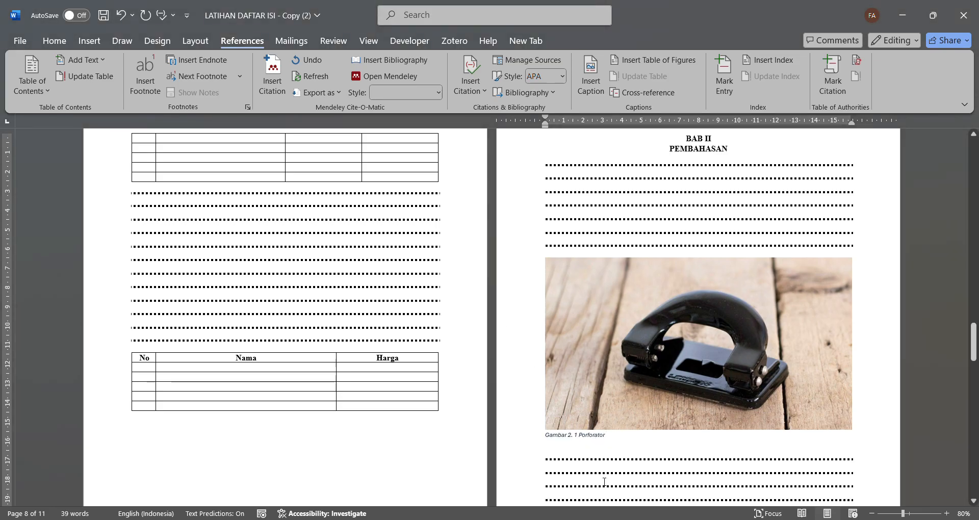
- Format the Porforator caption as non-italic 12 pt Times New Roman, centred, and adjust its paragraph settings
{"action": "left_click_drag", "start_coordinate": [618, 442], "coordinate": [544, 437]}
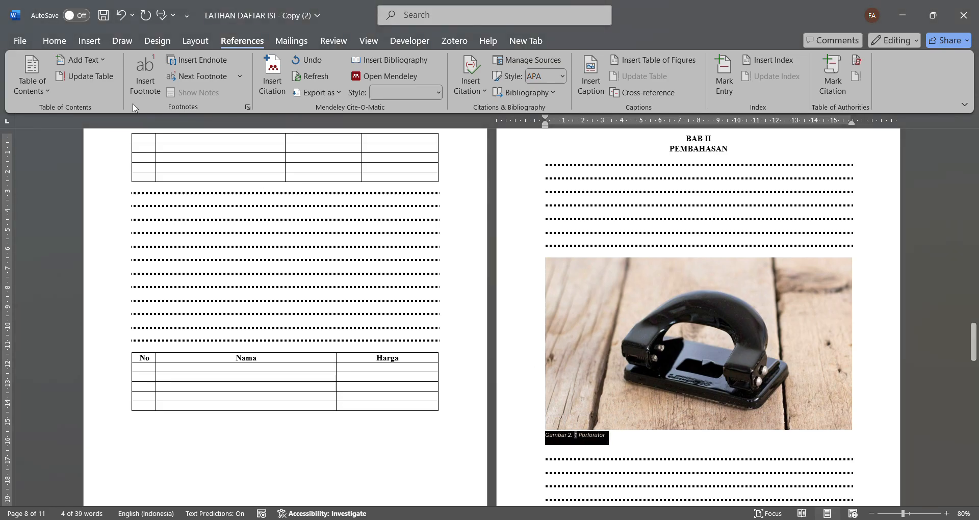
{"action": "left_click", "coordinate": [54, 43]}
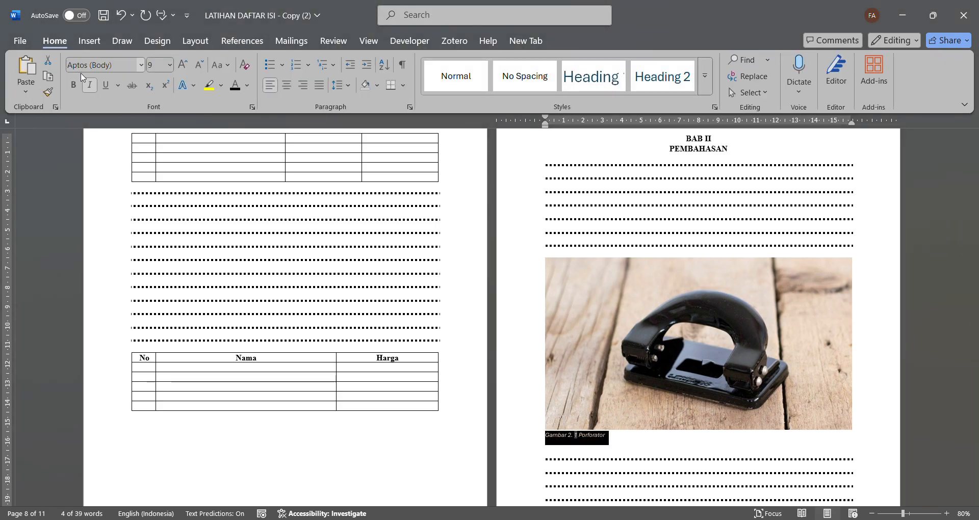
{"action": "left_click", "coordinate": [89, 83]}
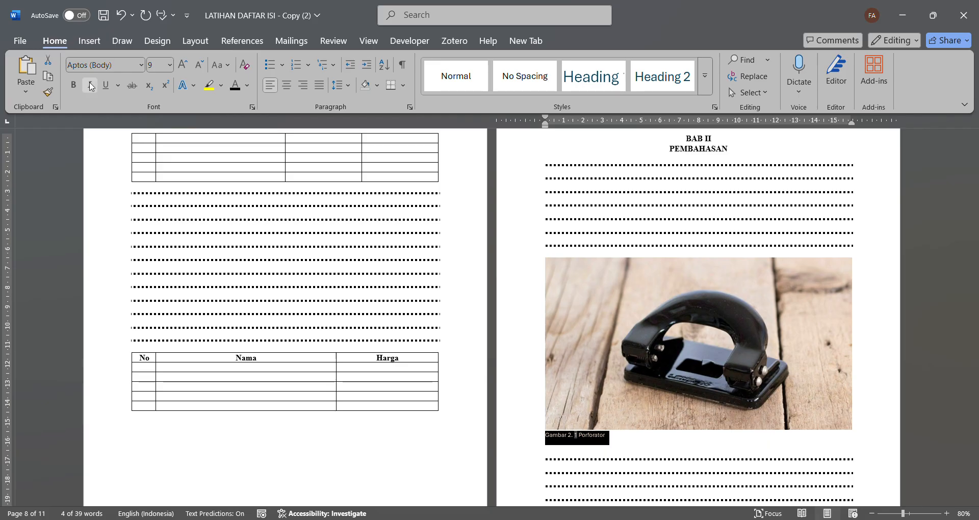
{"action": "left_click", "coordinate": [180, 69]}
{"action": "left_click", "coordinate": [180, 70]}
{"action": "left_click", "coordinate": [179, 70]}
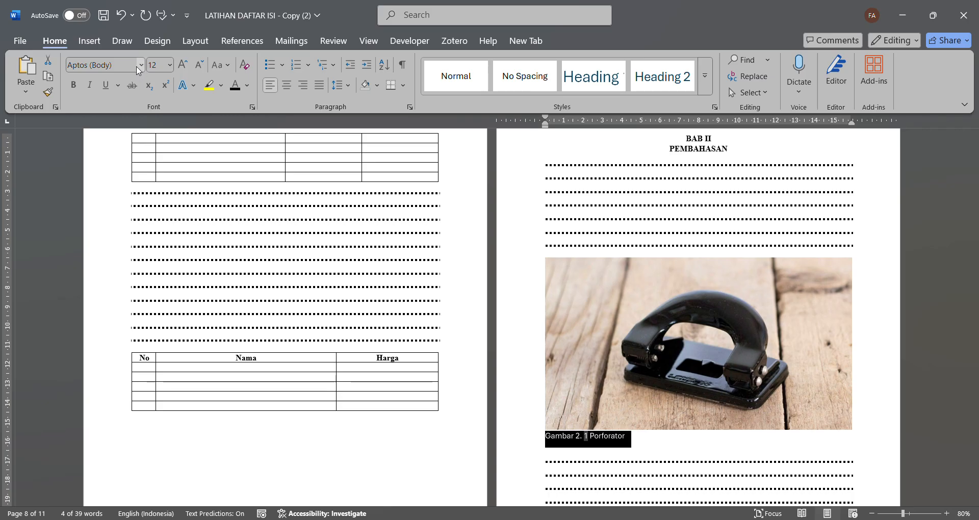
{"action": "left_click", "coordinate": [141, 61]}
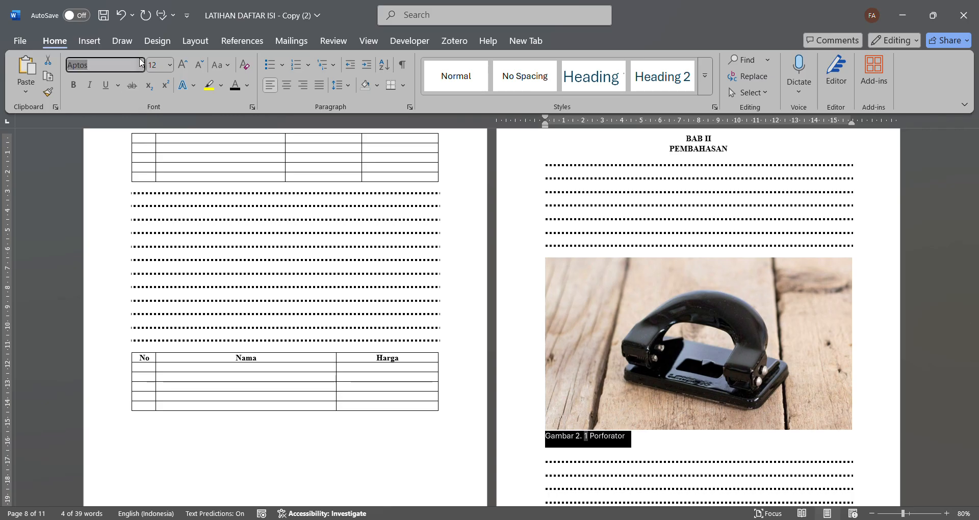
{"action": "left_click", "coordinate": [144, 160]}
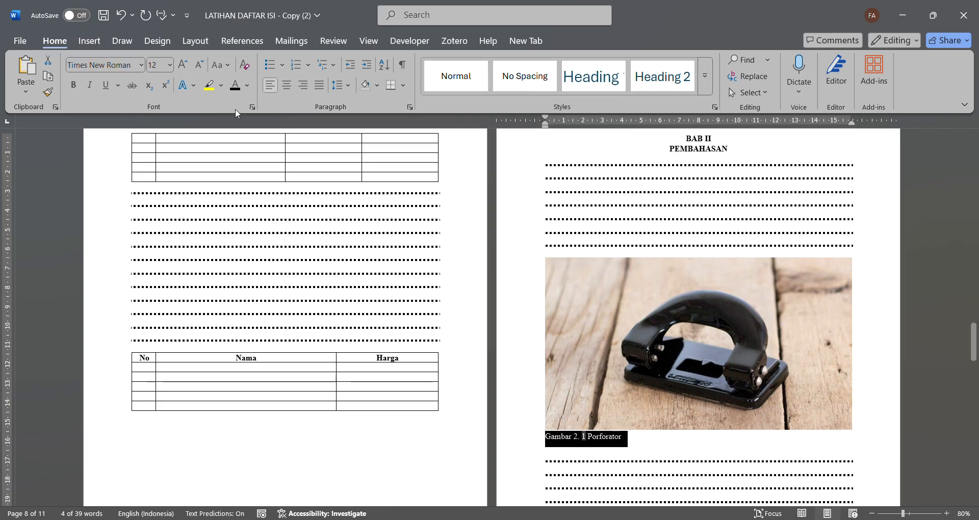
{"action": "left_click", "coordinate": [286, 85]}
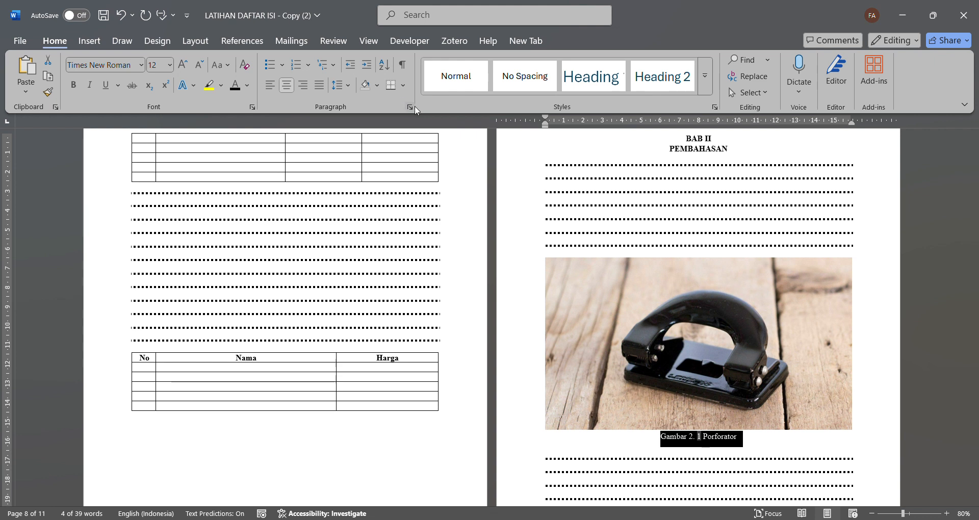
{"action": "left_click", "coordinate": [412, 107]}
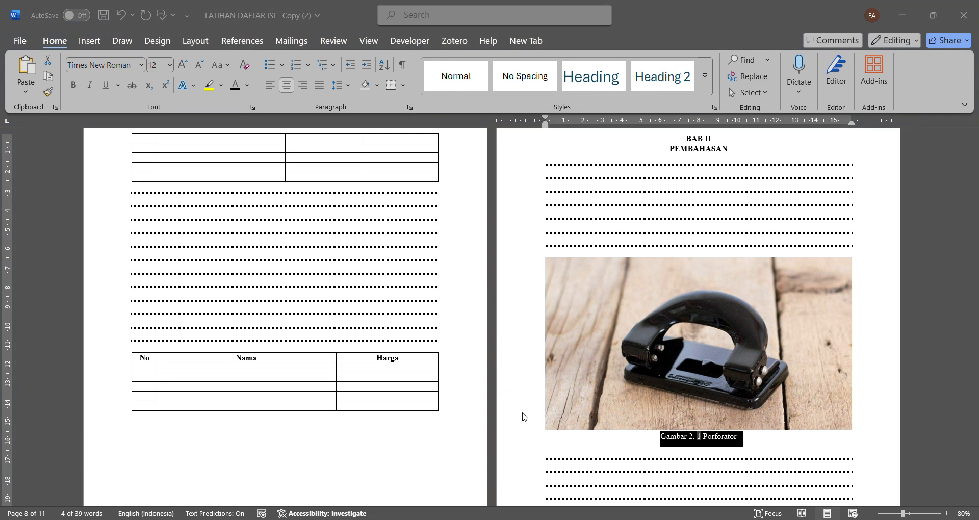
- Insert the caption "Gambar 2. 2 Rak Cabiner" below the filing cabinet picture in BAB II
{"action": "scroll", "coordinate": [530, 415], "scroll_direction": "down", "scroll_amount": 3}
{"action": "scroll", "coordinate": [535, 417], "scroll_direction": "down", "scroll_amount": 8}
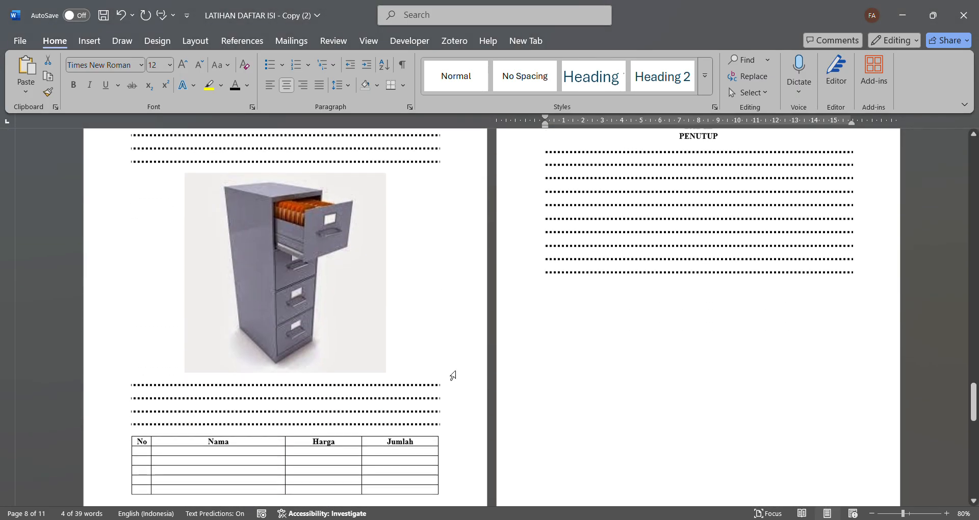
{"action": "left_click", "coordinate": [360, 381]}
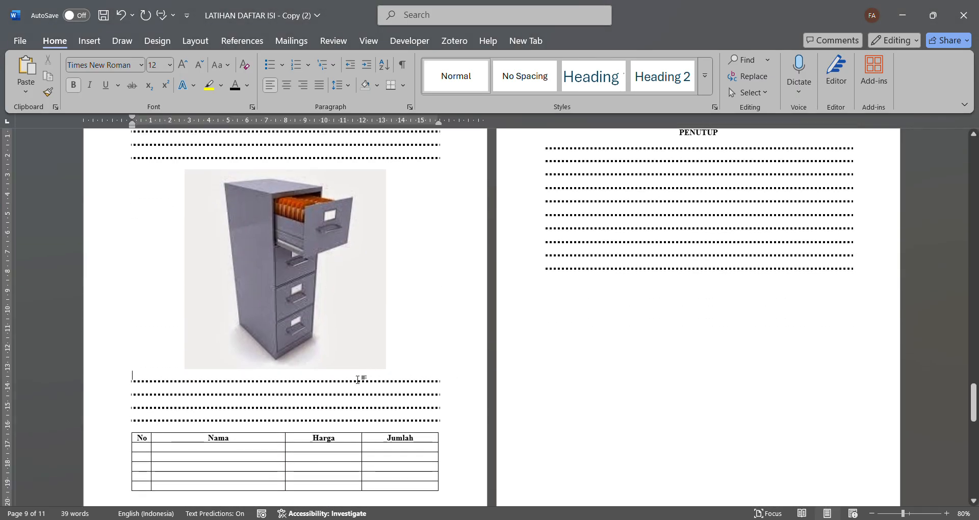
{"action": "scroll", "coordinate": [463, 258], "scroll_direction": "up", "scroll_amount": 3}
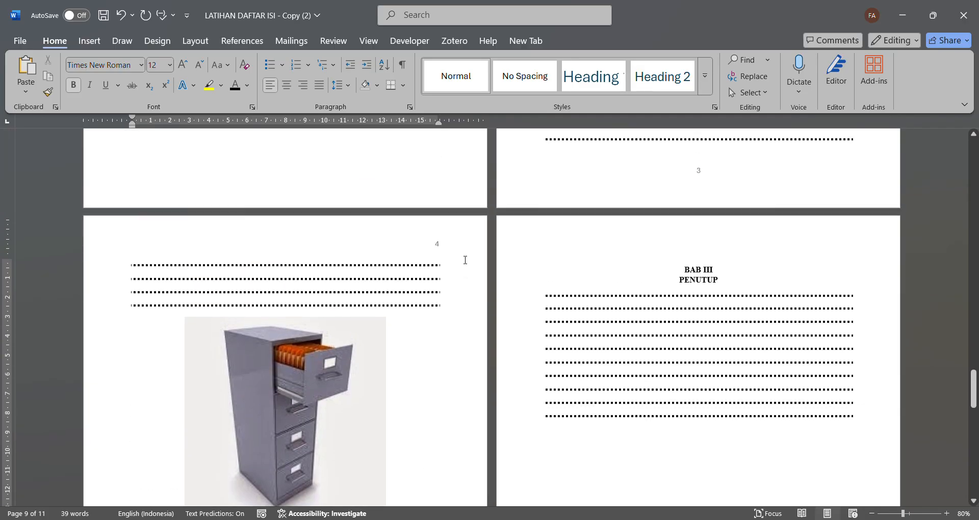
{"action": "scroll", "coordinate": [465, 260], "scroll_direction": "up", "scroll_amount": 10}
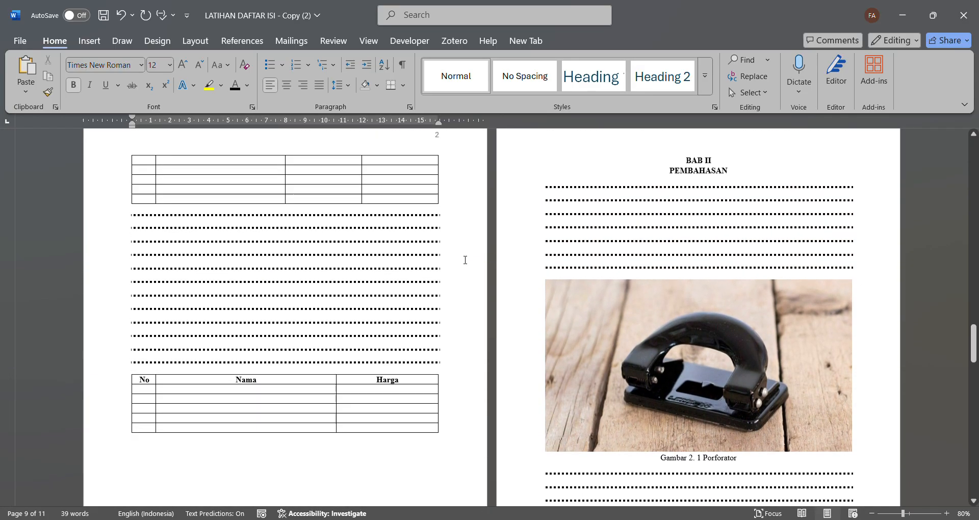
{"action": "scroll", "coordinate": [464, 259], "scroll_direction": "down", "scroll_amount": 10}
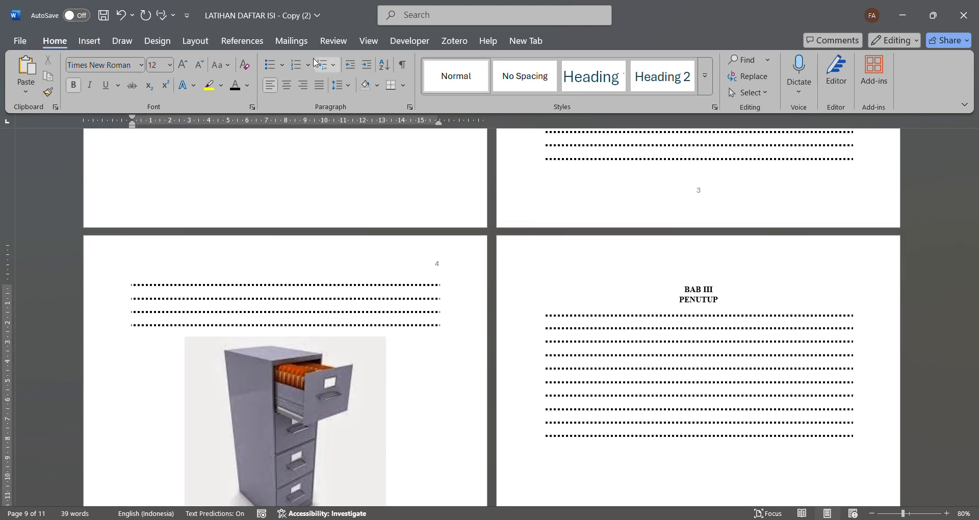
{"action": "left_click", "coordinate": [249, 42]}
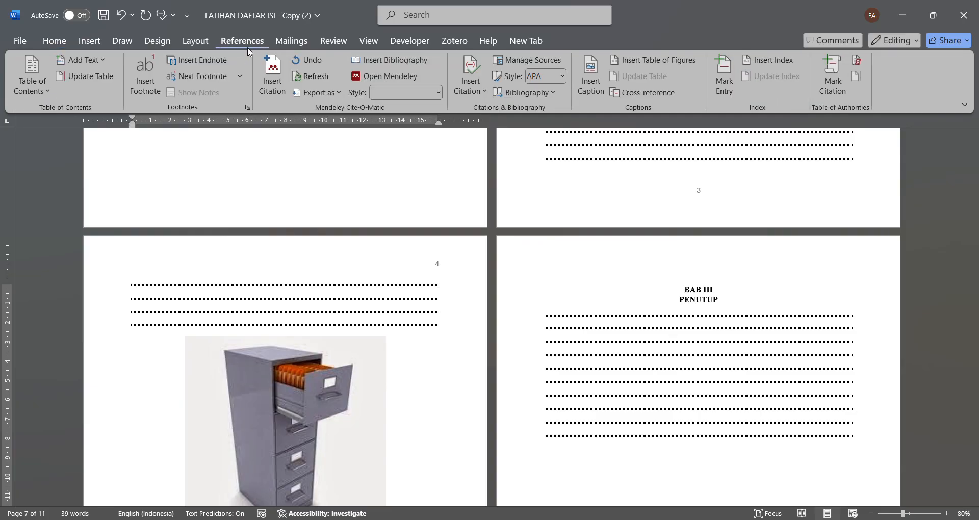
{"action": "left_click", "coordinate": [588, 100]}
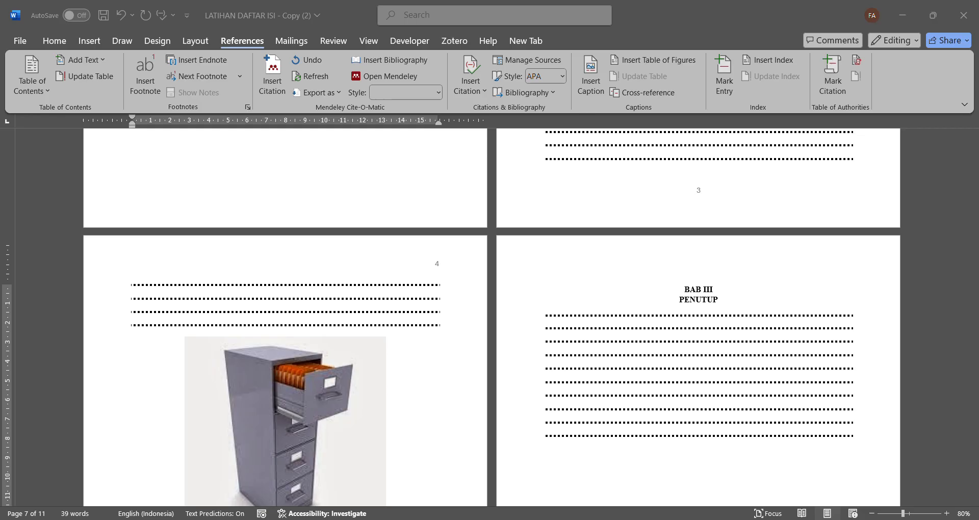
- Format the Rak Cabiner caption as non-italic 12 pt Times New Roman, centred below the picture
{"action": "scroll", "coordinate": [510, 321], "scroll_direction": "down", "scroll_amount": 5}
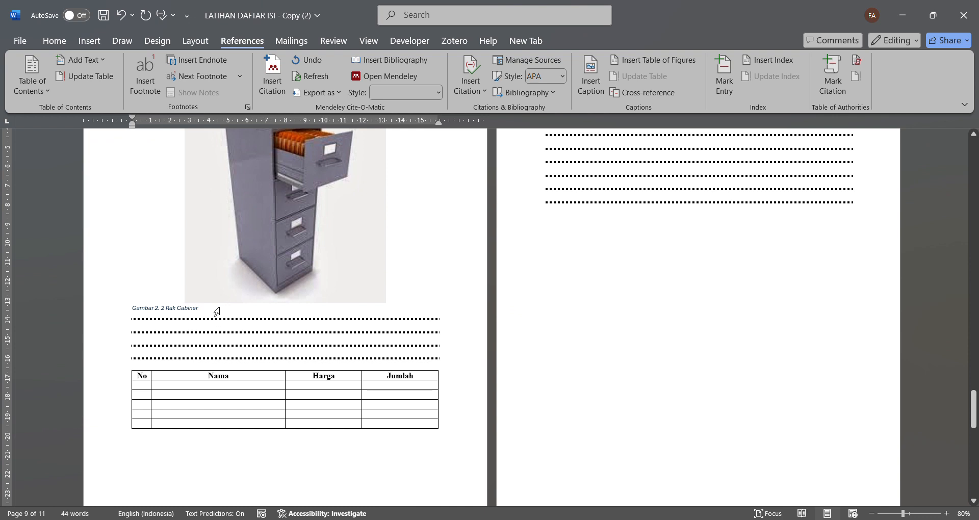
{"action": "left_click_drag", "start_coordinate": [214, 310], "coordinate": [146, 309]}
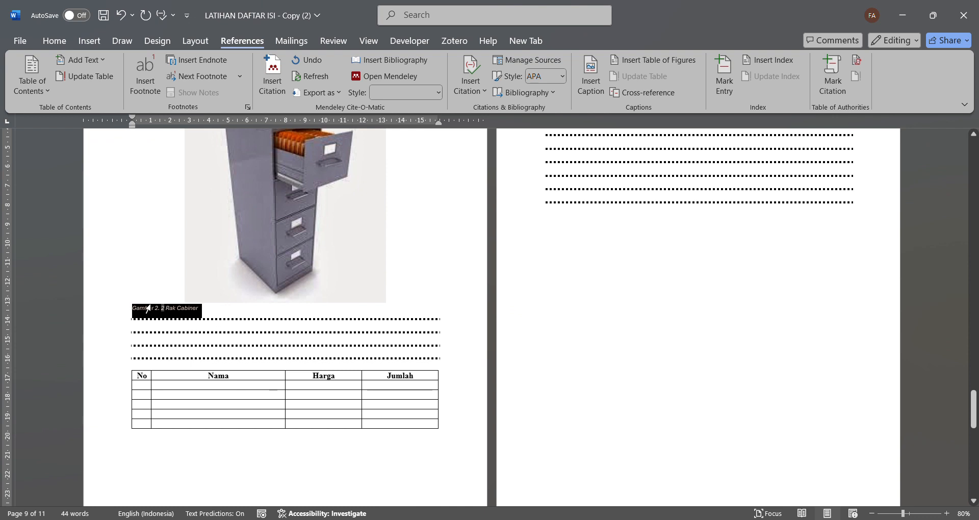
{"action": "left_click", "coordinate": [54, 41]}
{"action": "left_click", "coordinate": [90, 85]}
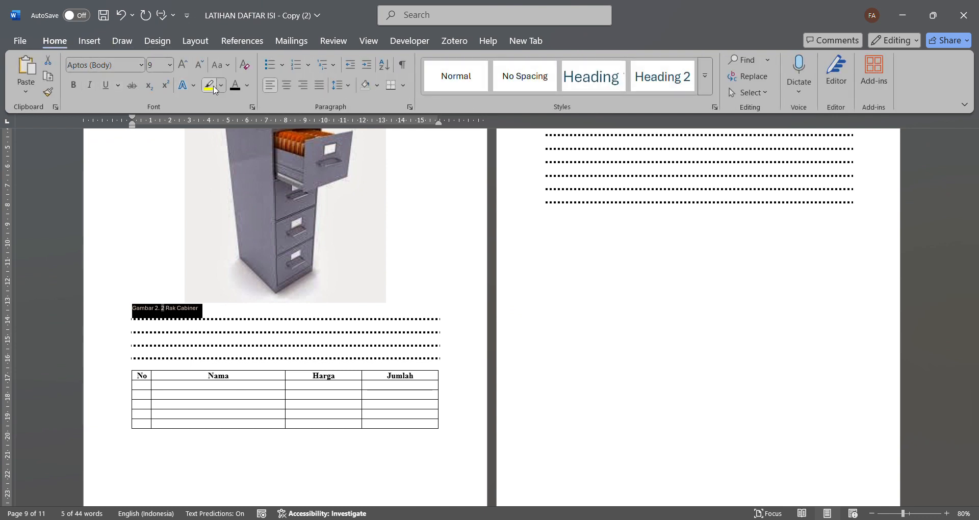
{"action": "left_click", "coordinate": [288, 86]}
{"action": "left_click", "coordinate": [182, 65]}
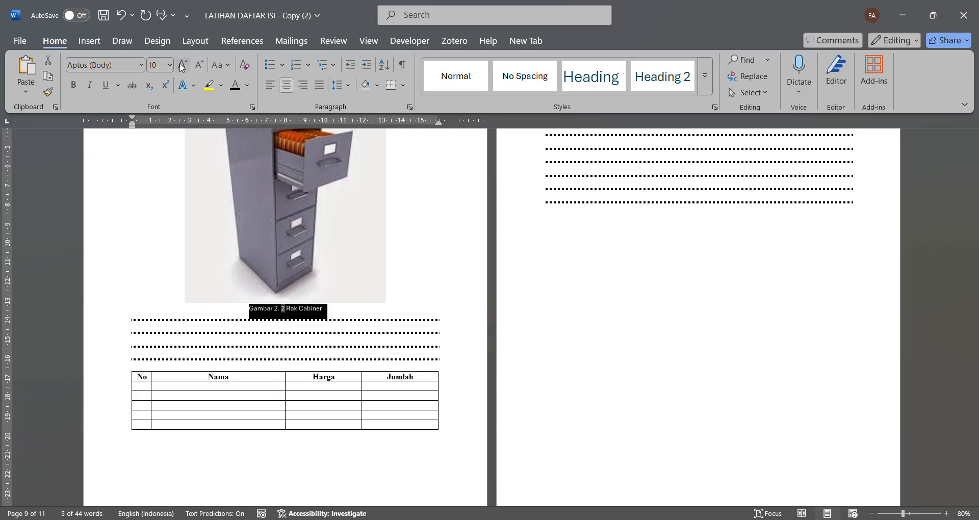
{"action": "left_click", "coordinate": [183, 65]}
{"action": "left_click", "coordinate": [183, 65]}
{"action": "left_click", "coordinate": [137, 65]}
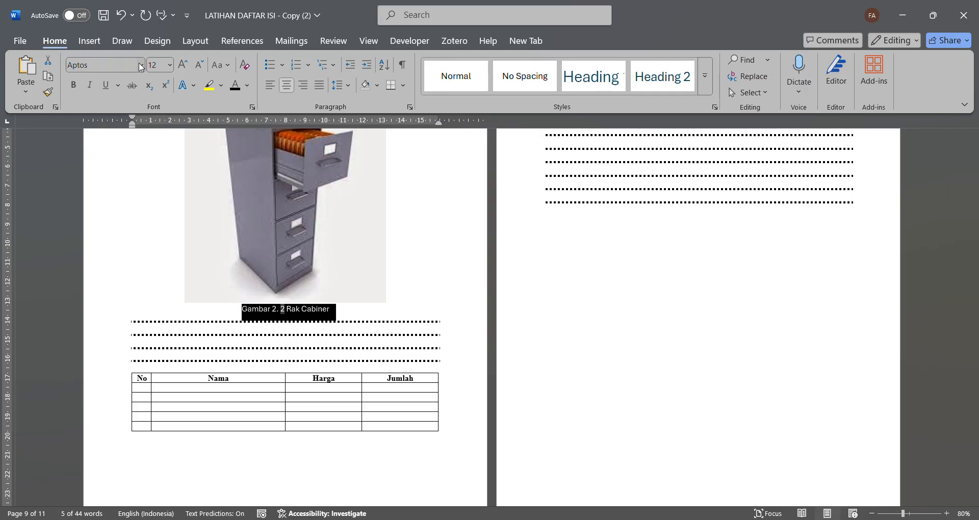
{"action": "type", "text": "Times New Roman"}
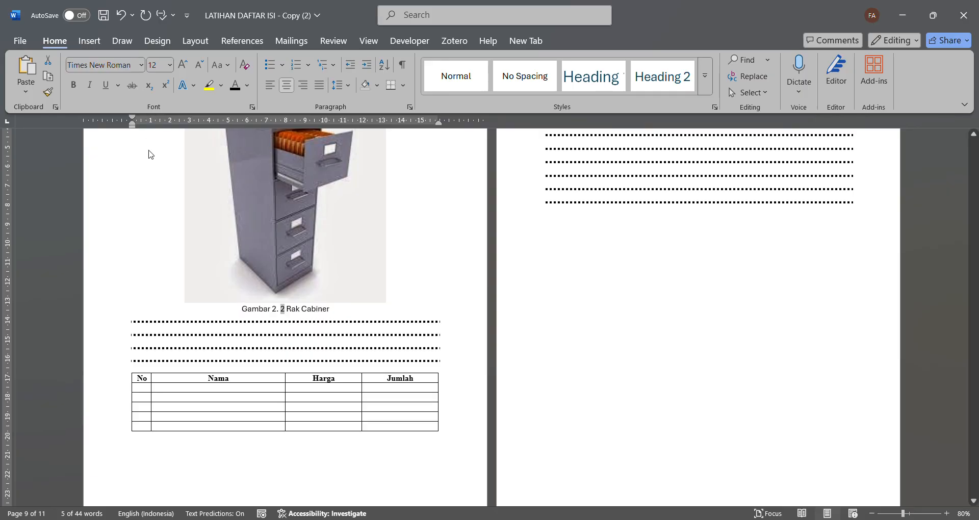
{"action": "key", "text": "Return"}
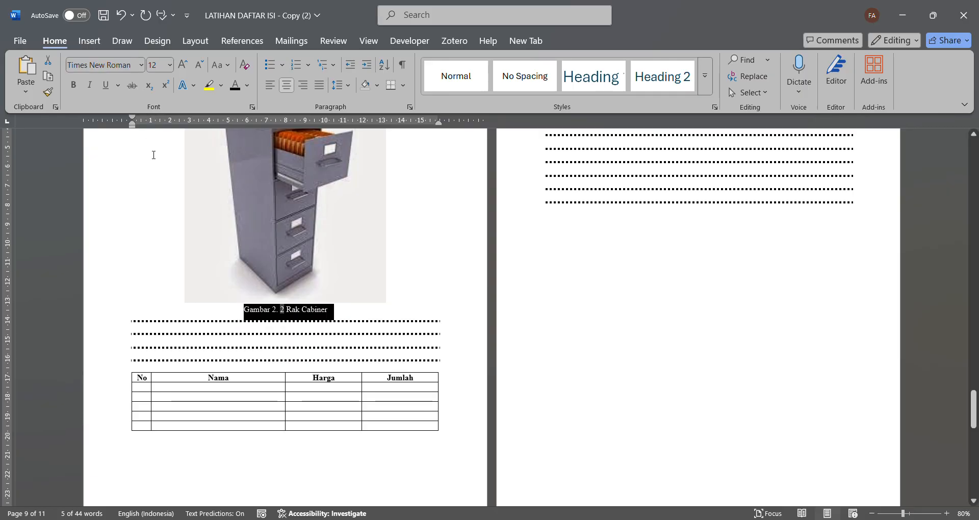
{"action": "left_click", "coordinate": [384, 322]}
- Insert the caption "Tabel 1. 1 Barang Arsip" above the table with the Kategori column in BAB I
{"action": "scroll", "coordinate": [383, 323], "scroll_direction": "up", "scroll_amount": 6}
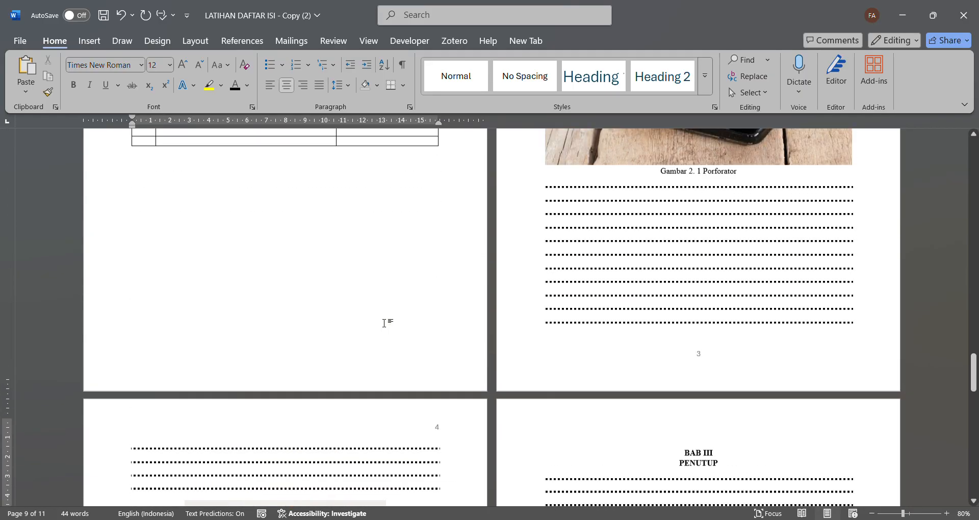
{"action": "scroll", "coordinate": [383, 322], "scroll_direction": "up", "scroll_amount": 10}
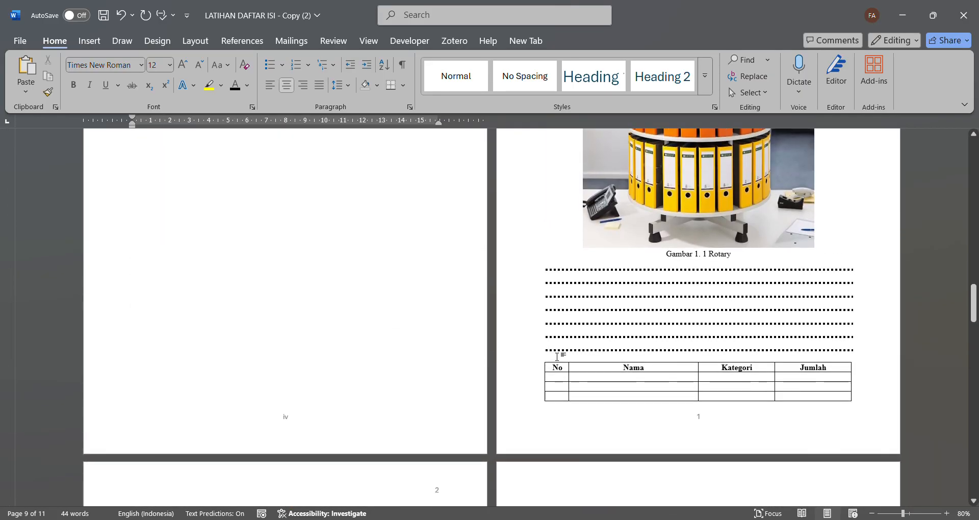
{"action": "left_click", "coordinate": [556, 360]}
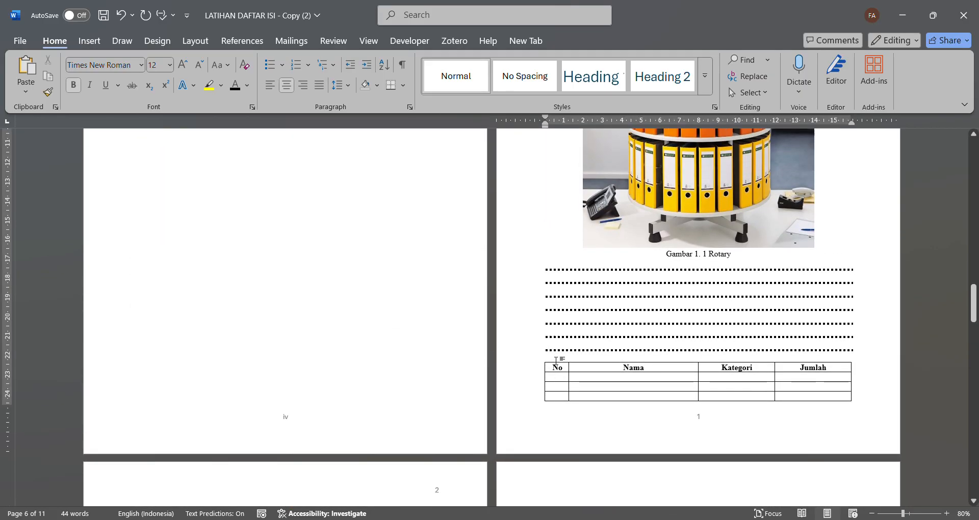
{"action": "left_click", "coordinate": [226, 42]}
{"action": "left_click", "coordinate": [591, 88]}
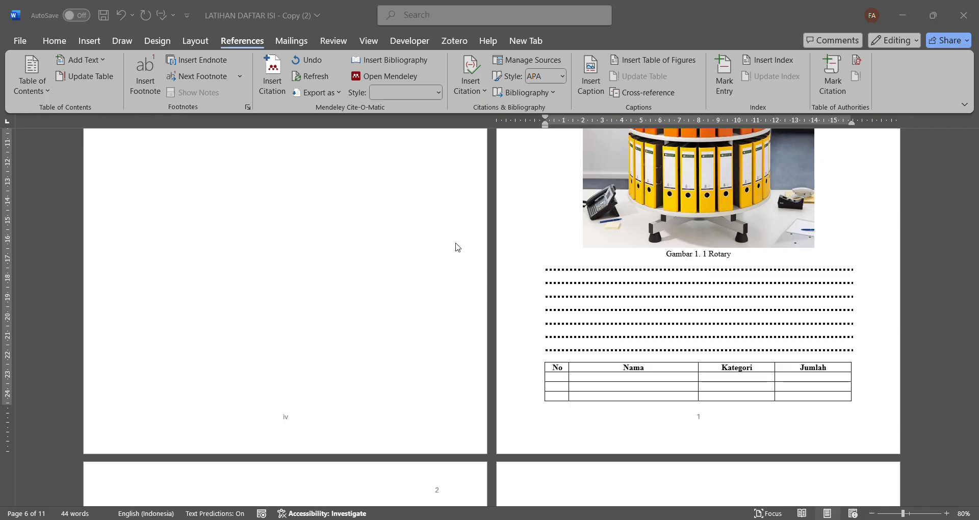
{"action": "left_click", "coordinate": [504, 317]}
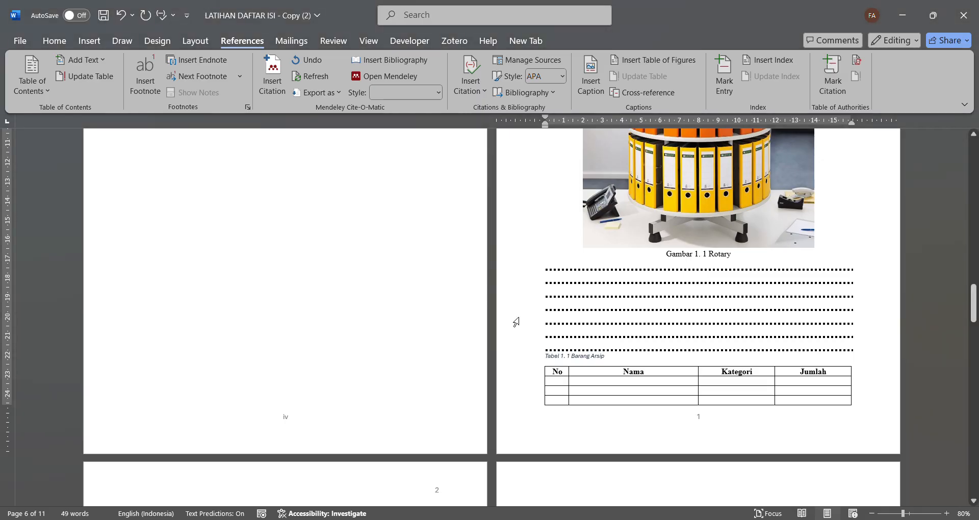
- Format the Barang Arsip caption as non-italic 12 pt Times New Roman and open its paragraph settings
{"action": "left_click_drag", "start_coordinate": [620, 362], "coordinate": [539, 348]}
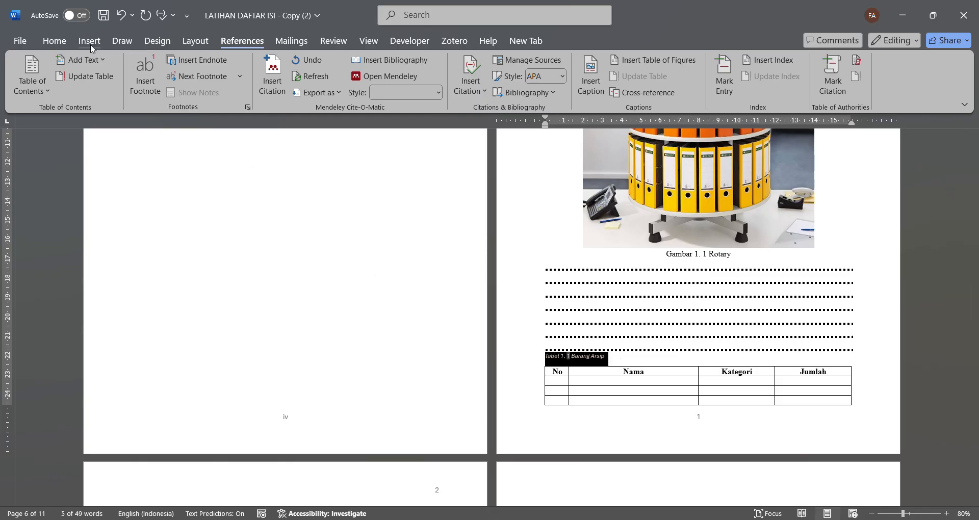
{"action": "left_click", "coordinate": [54, 41]}
{"action": "left_click", "coordinate": [91, 88]}
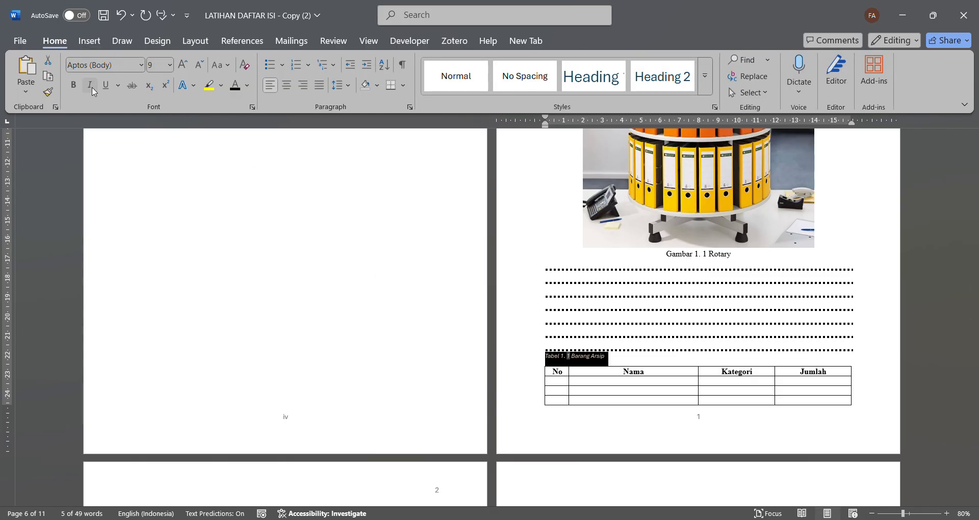
{"action": "left_click", "coordinate": [184, 66]}
{"action": "left_click", "coordinate": [184, 66]}
{"action": "left_click", "coordinate": [184, 67]}
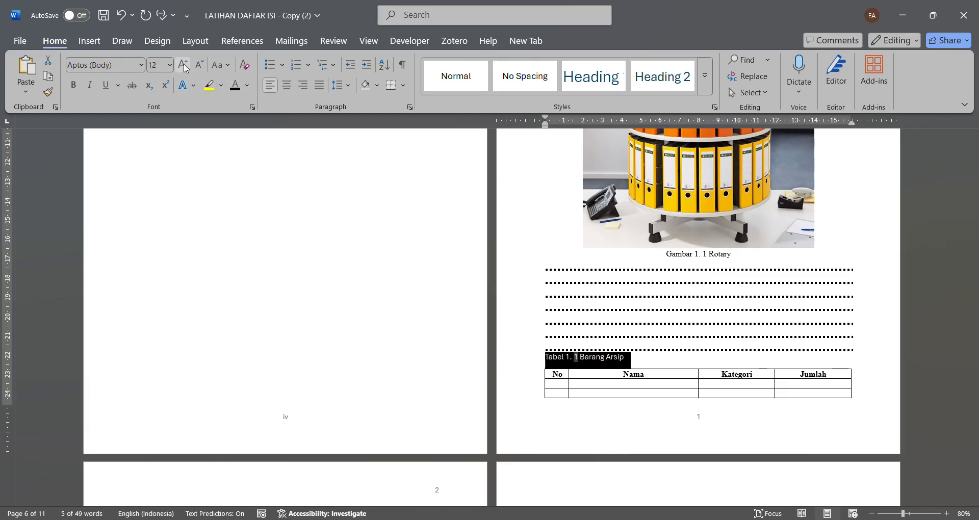
{"action": "left_click", "coordinate": [137, 65]}
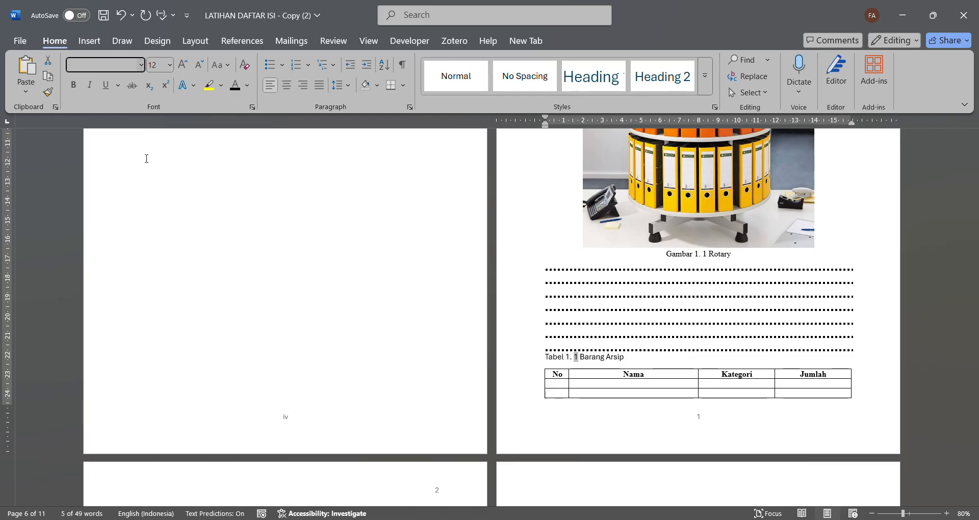
{"action": "key", "text": "Escape"}
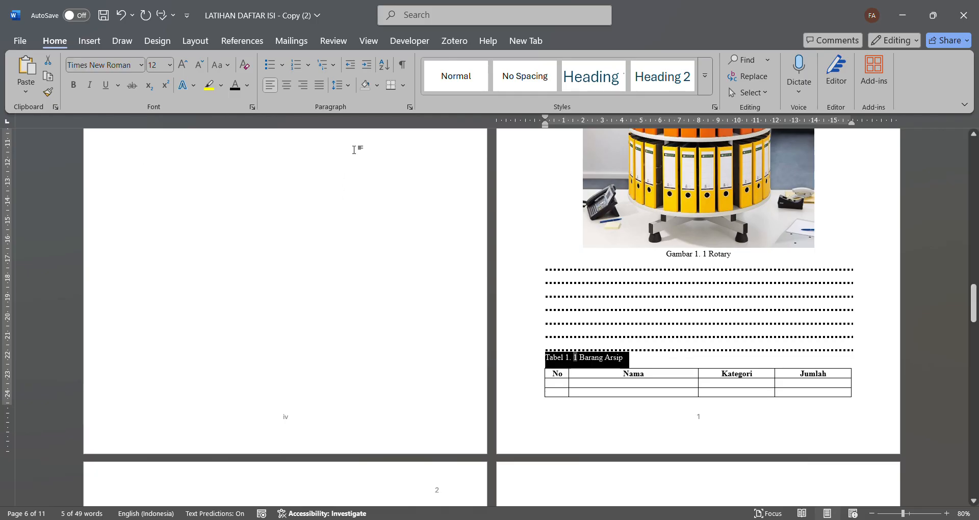
{"action": "left_click", "coordinate": [409, 108]}
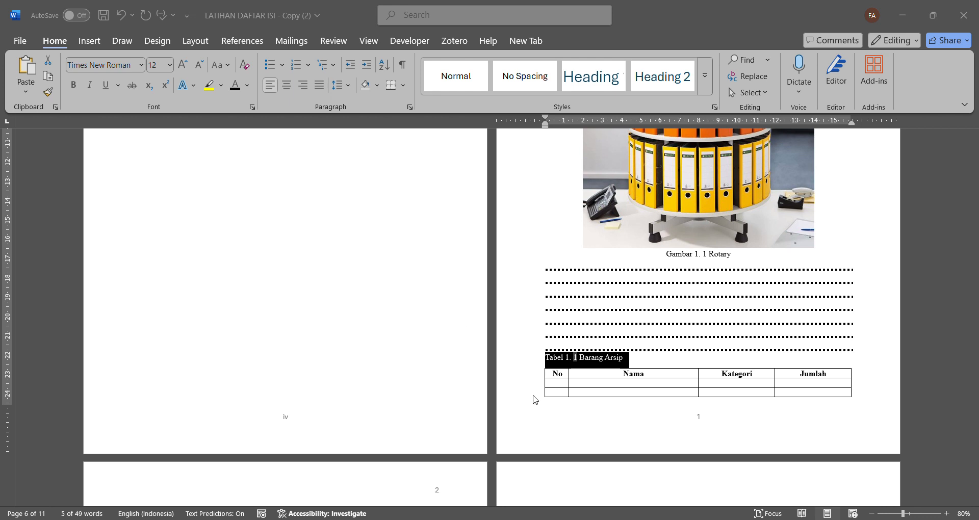
- Insert the caption "Tabel 1. 2 Harga Barang" above the No, Nama and Harga table at the end of BAB I
{"action": "scroll", "coordinate": [540, 417], "scroll_direction": "down", "scroll_amount": 12}
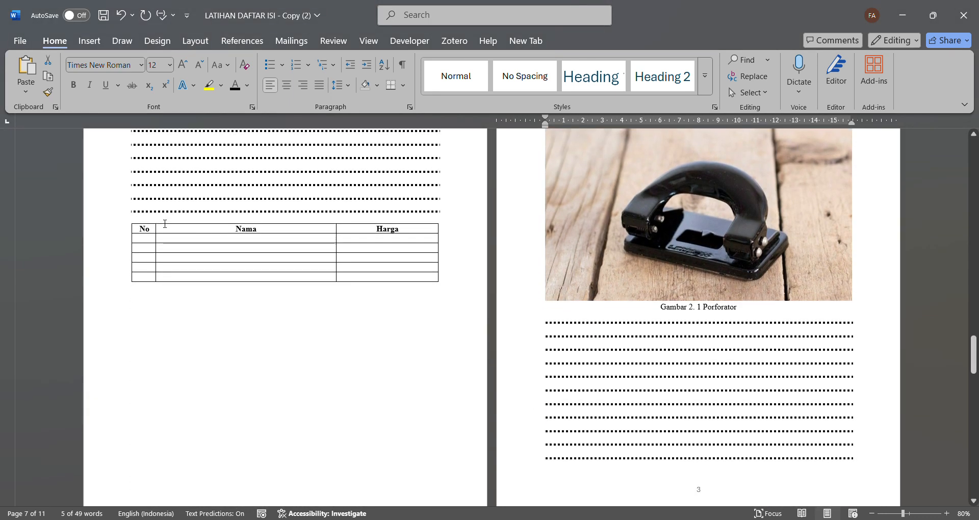
{"action": "left_click", "coordinate": [165, 220]}
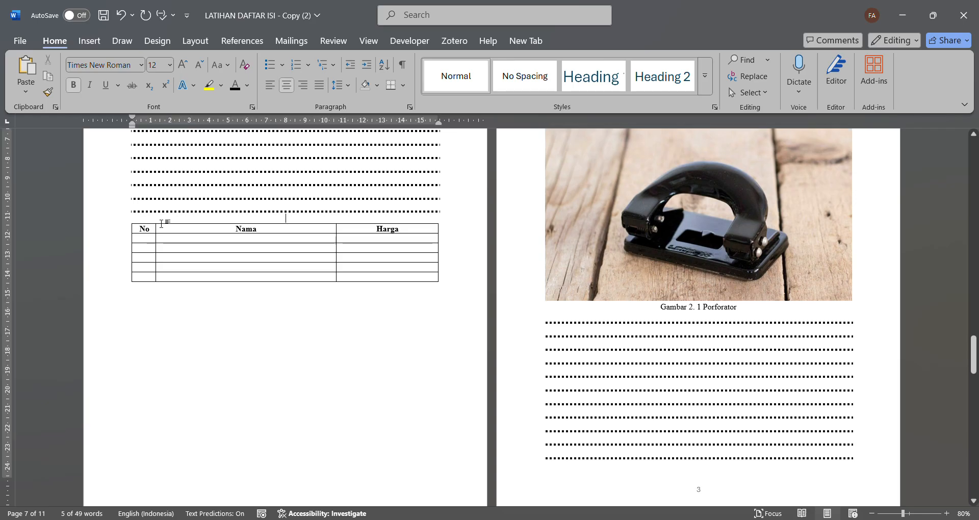
{"action": "left_click", "coordinate": [243, 41]}
{"action": "left_click", "coordinate": [591, 90]}
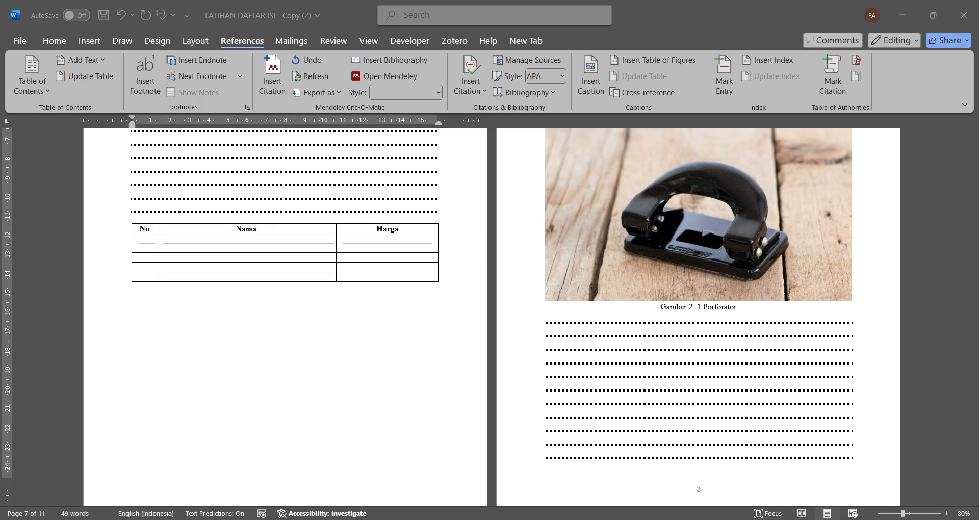
{"action": "left_click", "coordinate": [526, 325]}
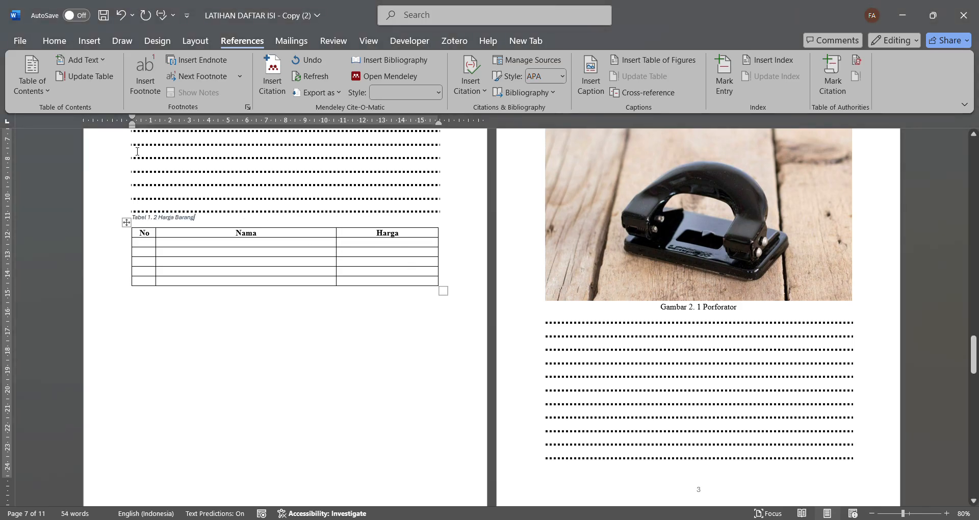
- Format the Harga Barang caption above the price table as non-italic 12 pt Times New Roman
{"action": "triple_click", "coordinate": [202, 224]}
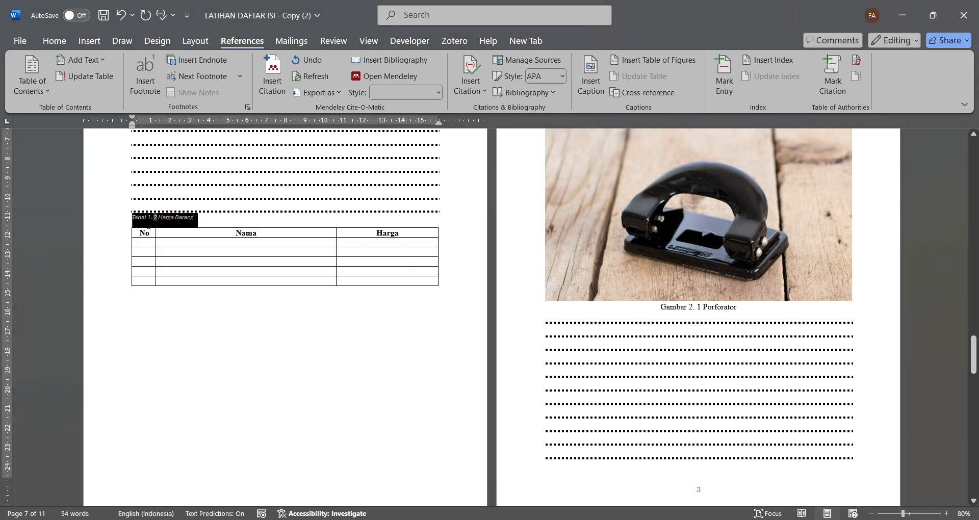
{"action": "left_click", "coordinate": [60, 42]}
{"action": "left_click", "coordinate": [89, 84]}
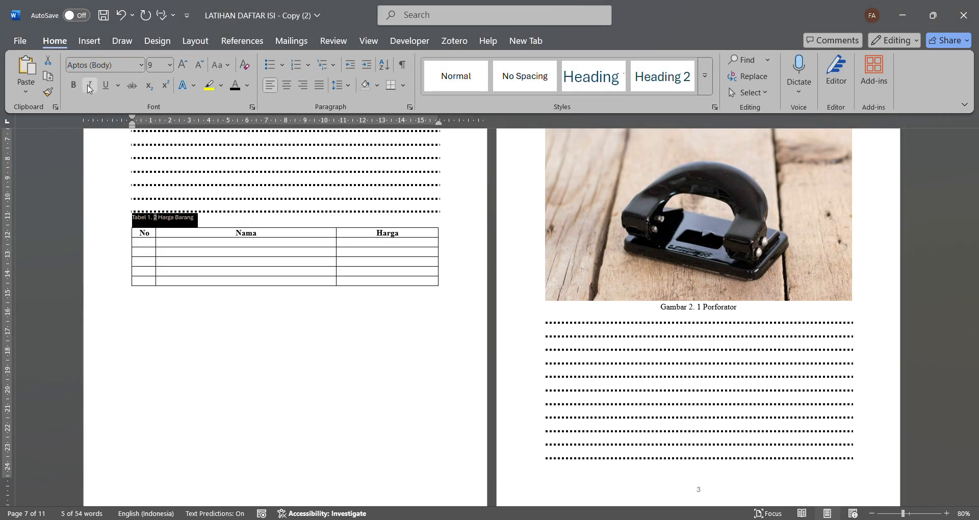
{"action": "left_click", "coordinate": [183, 65]}
{"action": "left_click", "coordinate": [183, 65]}
{"action": "left_click", "coordinate": [183, 65]}
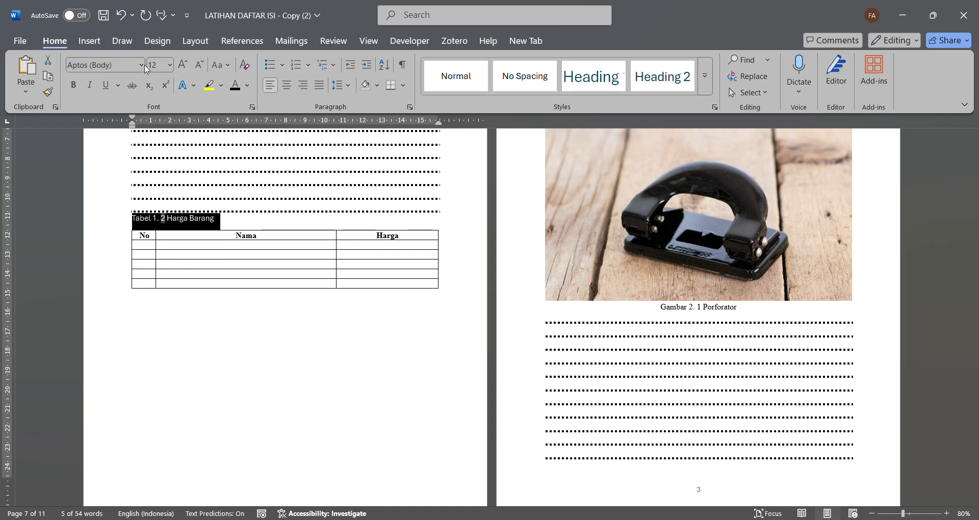
{"action": "left_click", "coordinate": [102, 65]}
{"action": "left_click", "coordinate": [166, 157]}
{"action": "left_click", "coordinate": [171, 161]}
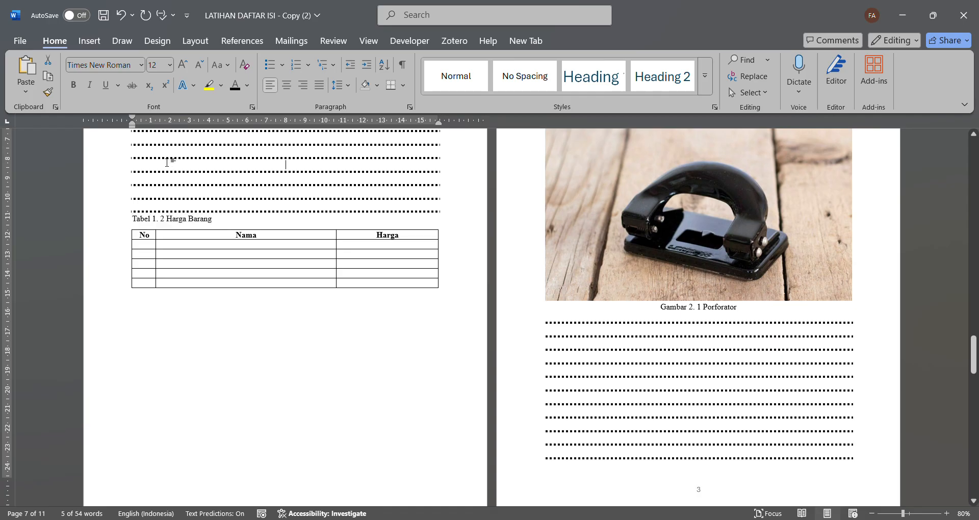
{"action": "left_click_drag", "start_coordinate": [216, 221], "coordinate": [132, 225]}
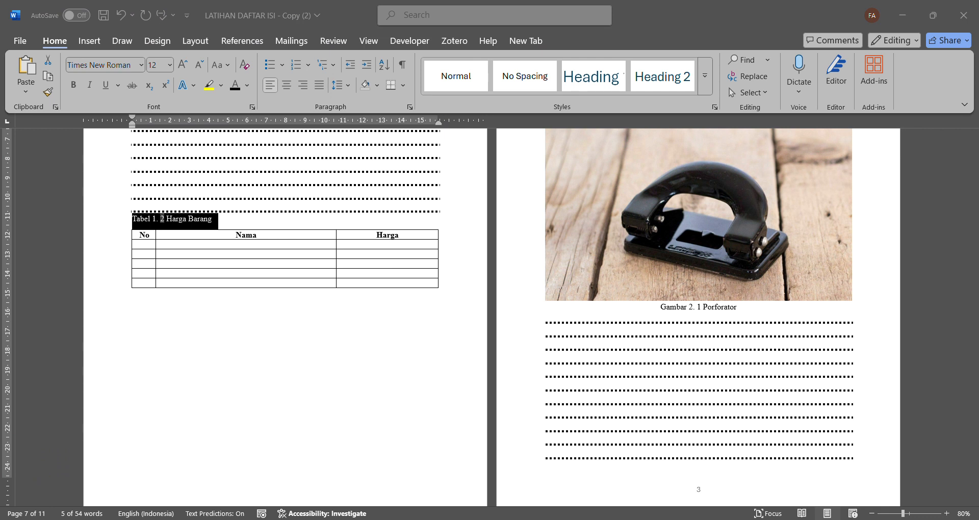
{"action": "scroll", "coordinate": [550, 368], "scroll_direction": "down", "scroll_amount": 3}
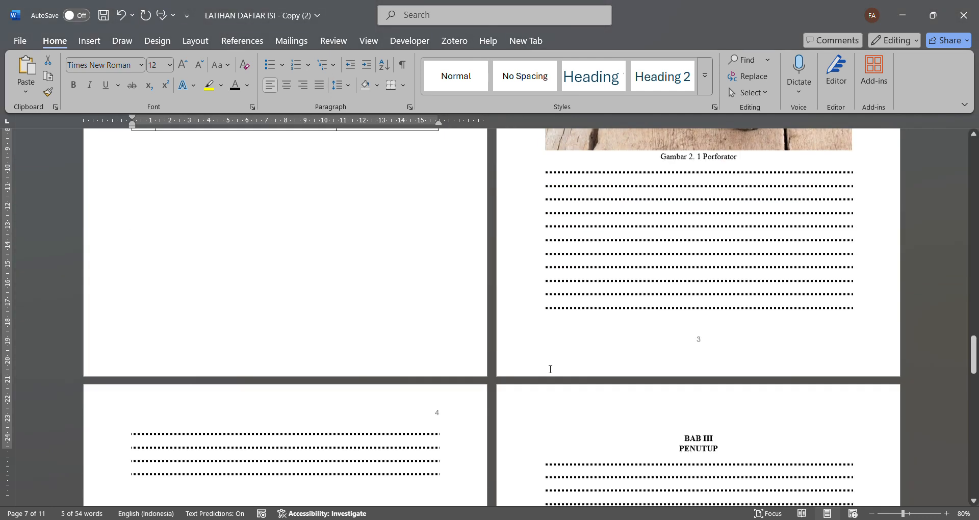
- Insert the caption "Tabel 2. 1 Jumlah Barang Arsip" above the No, Nama, Harga and Jumlah table at the end of BAB II
{"action": "scroll", "coordinate": [550, 368], "scroll_direction": "down", "scroll_amount": 10}
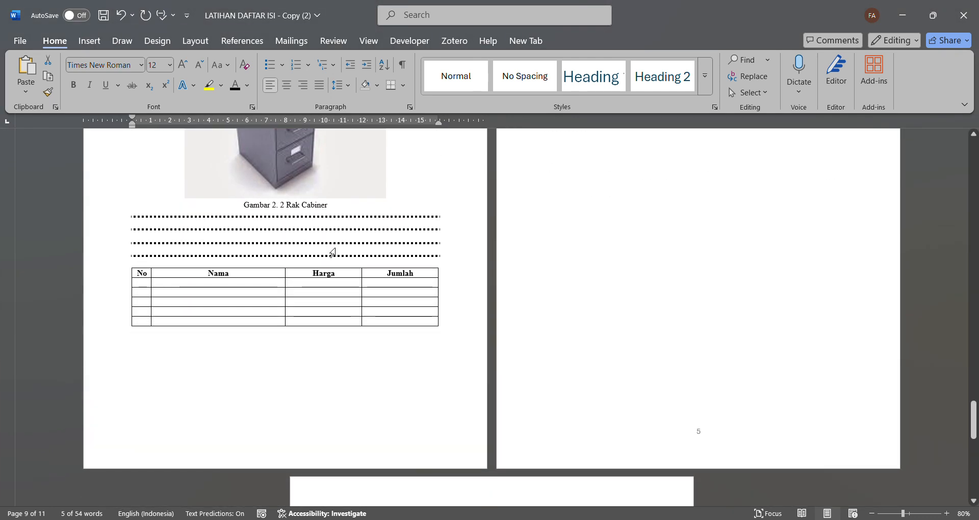
{"action": "left_click", "coordinate": [320, 285]}
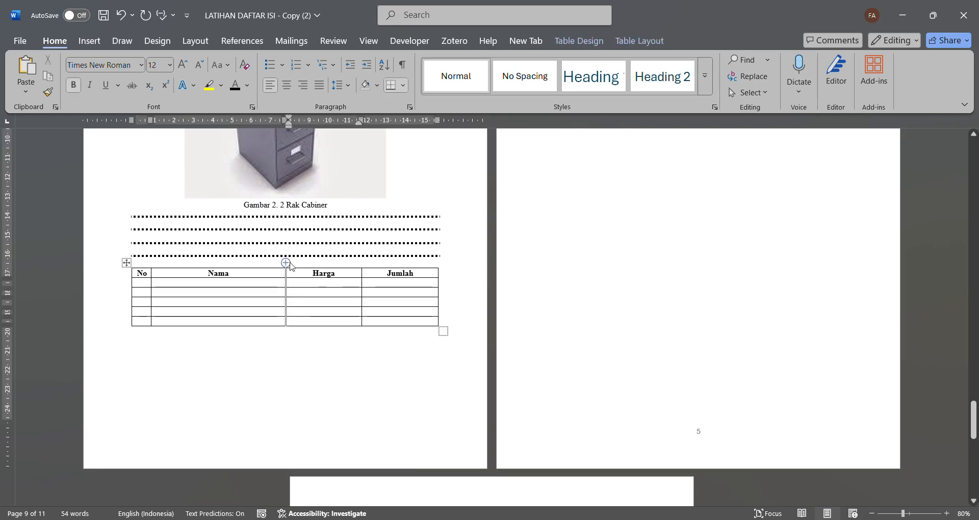
{"action": "left_click", "coordinate": [304, 267]}
{"action": "scroll", "coordinate": [304, 267], "scroll_direction": "up", "scroll_amount": 13}
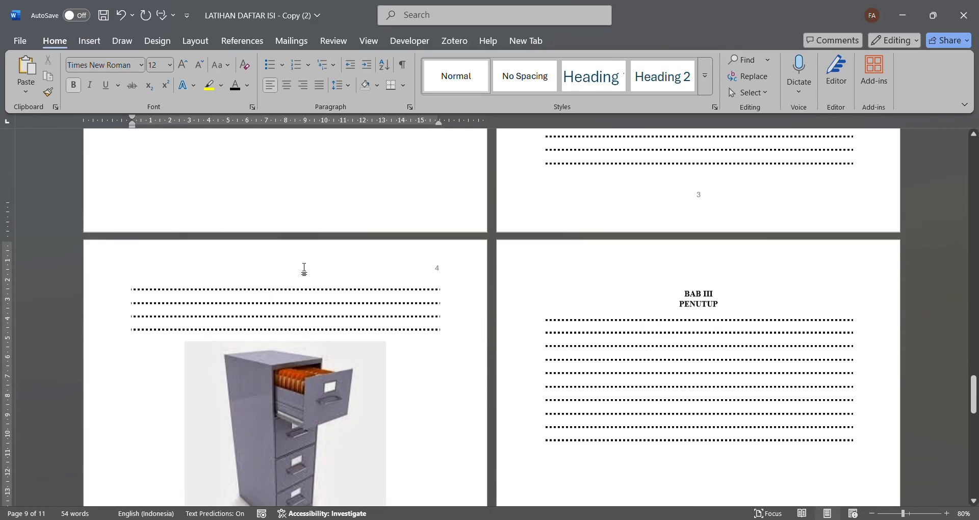
{"action": "scroll", "coordinate": [304, 267], "scroll_direction": "down", "scroll_amount": 10}
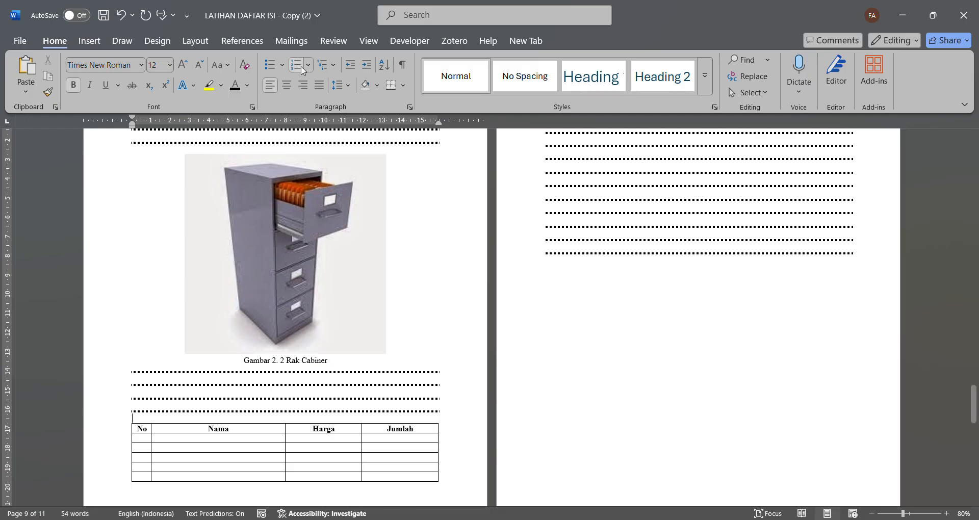
{"action": "left_click", "coordinate": [243, 41]}
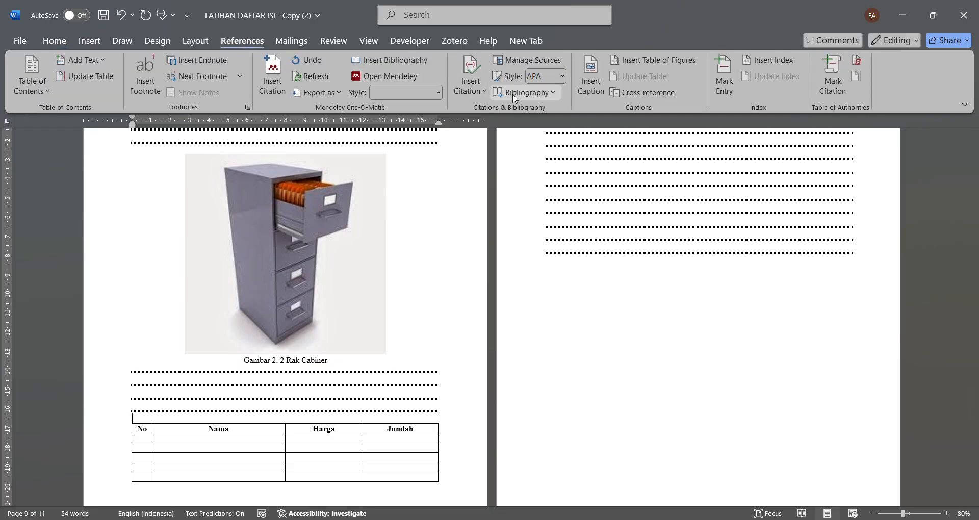
{"action": "left_click", "coordinate": [587, 82]}
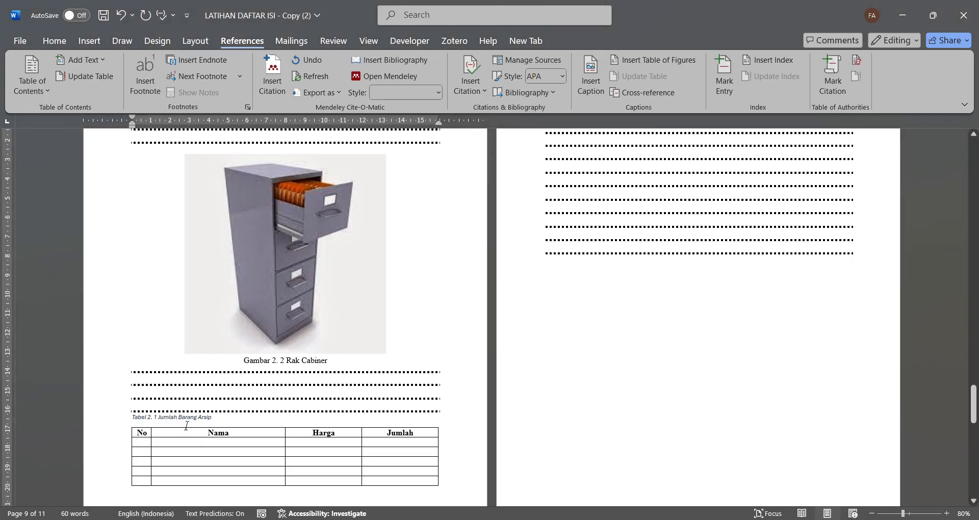
- Format the Jumlah Barang Arsip caption as non-italic 12 pt Times New Roman
{"action": "left_click_drag", "start_coordinate": [228, 425], "coordinate": [132, 419]}
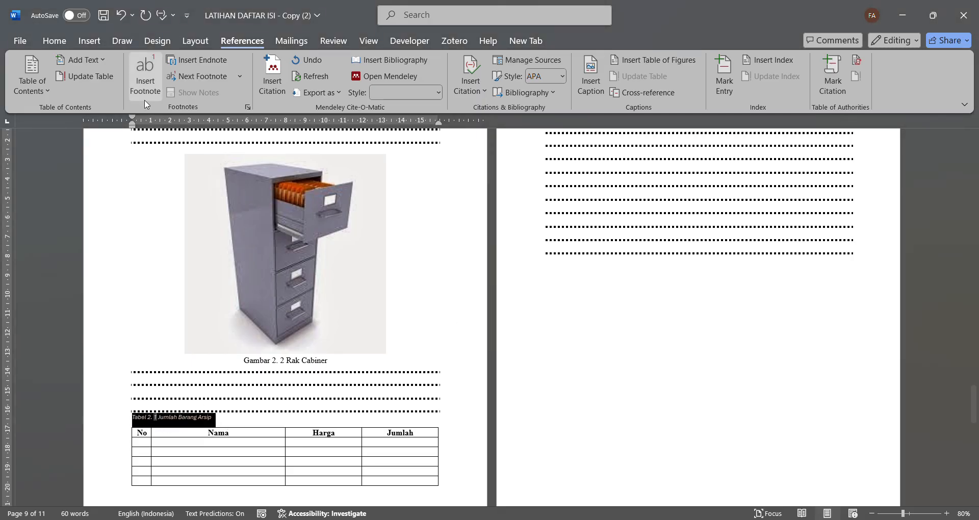
{"action": "left_click", "coordinate": [64, 40]}
{"action": "left_click", "coordinate": [89, 86]}
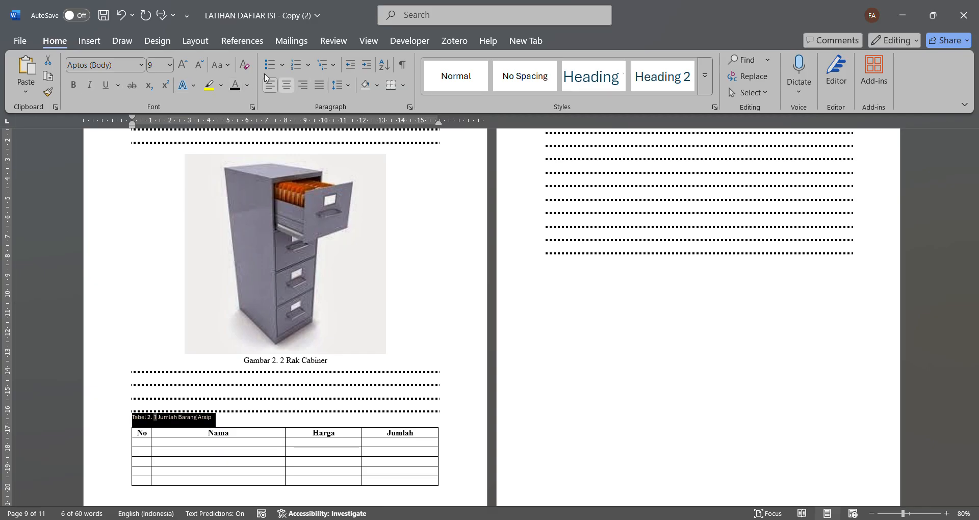
{"action": "left_click", "coordinate": [183, 65]}
{"action": "left_click", "coordinate": [183, 65]}
{"action": "left_click", "coordinate": [183, 65]}
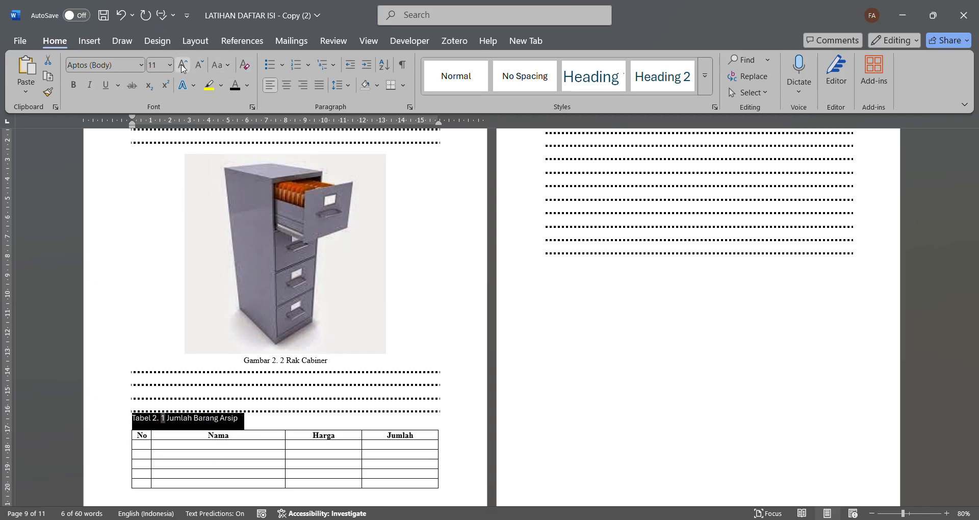
{"action": "left_click", "coordinate": [139, 64]}
{"action": "left_click", "coordinate": [142, 139]}
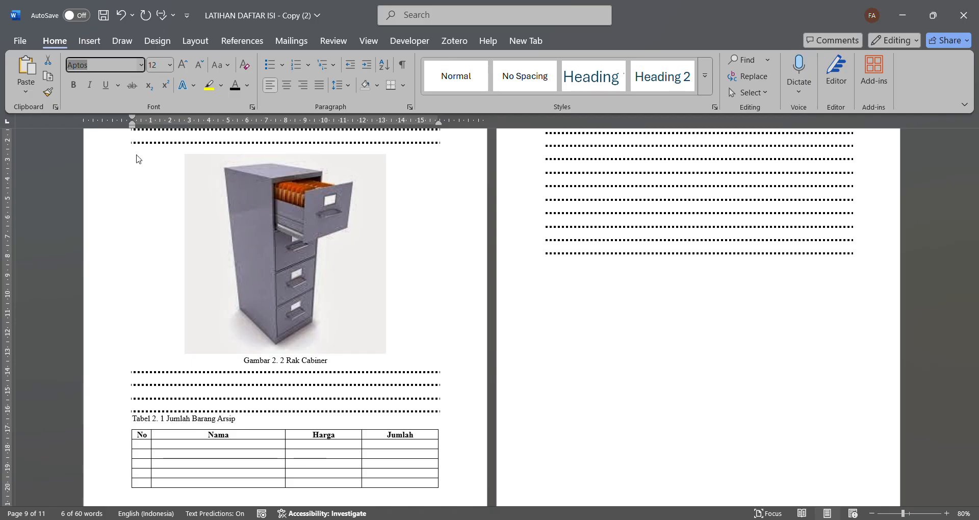
{"action": "left_click", "coordinate": [339, 277]}
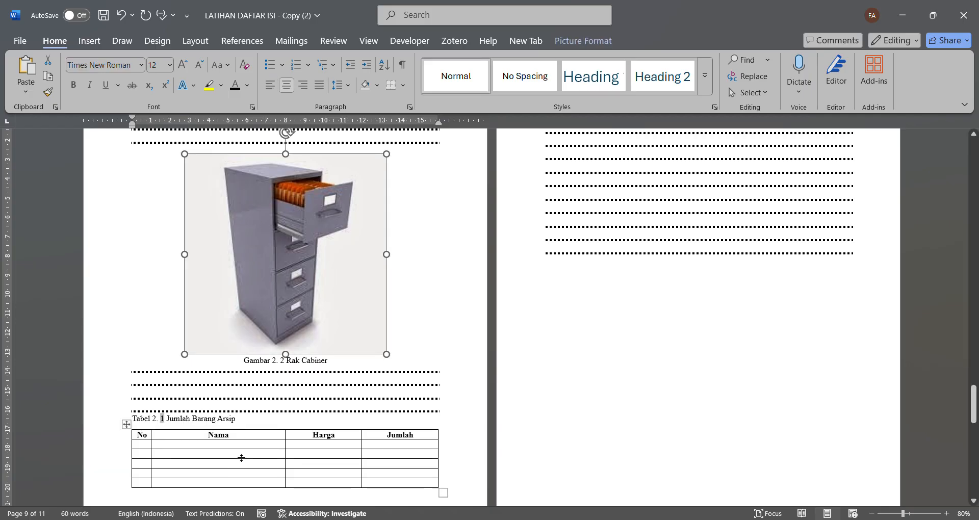
{"action": "left_click_drag", "start_coordinate": [242, 419], "coordinate": [132, 419]}
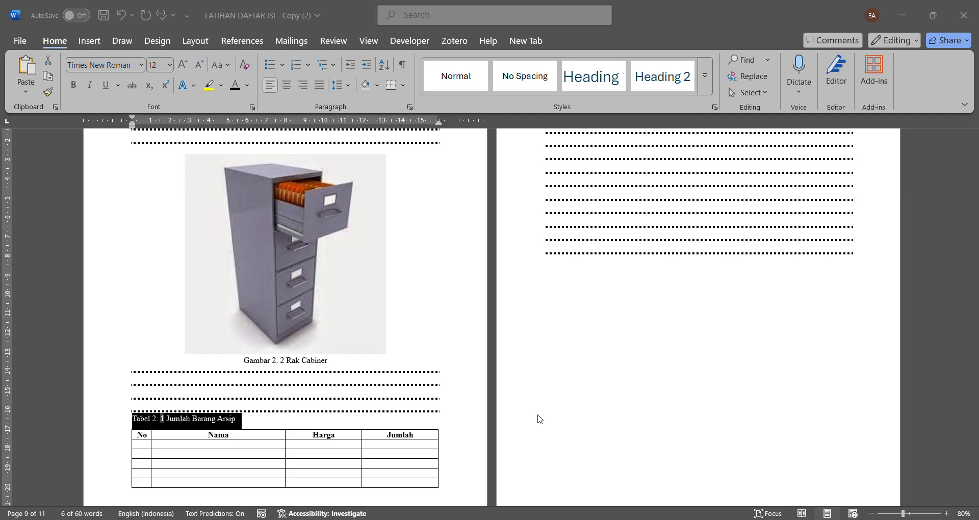
- Insert an automatic table of contents below the DAFTAR ISI heading
{"action": "scroll", "coordinate": [541, 417], "scroll_direction": "down", "scroll_amount": 10}
{"action": "scroll", "coordinate": [542, 419], "scroll_direction": "up", "scroll_amount": 20}
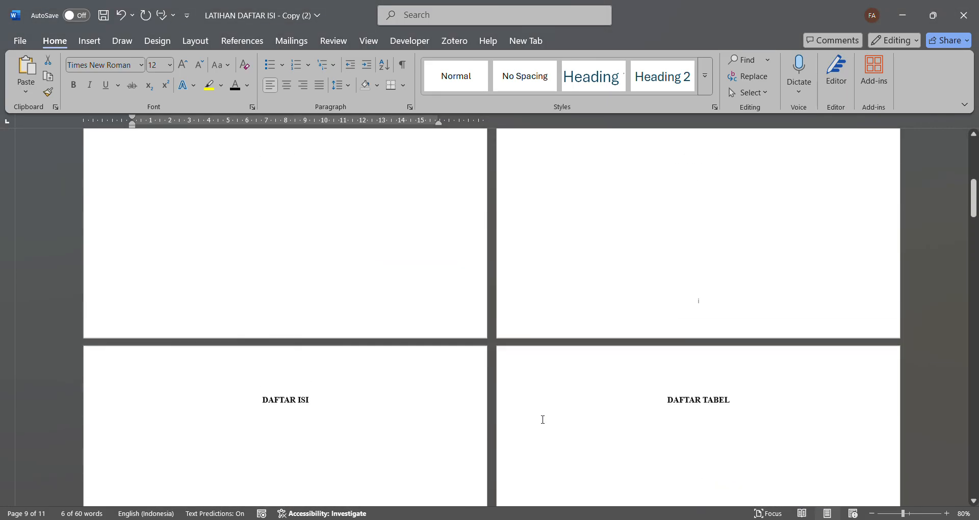
{"action": "scroll", "coordinate": [646, 356], "scroll_direction": "down", "scroll_amount": 9}
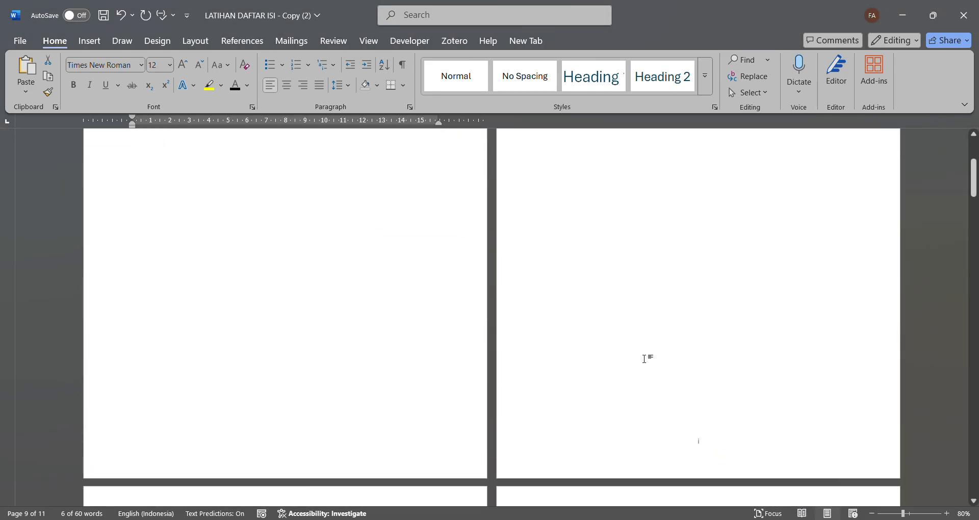
{"action": "left_click", "coordinate": [262, 383]}
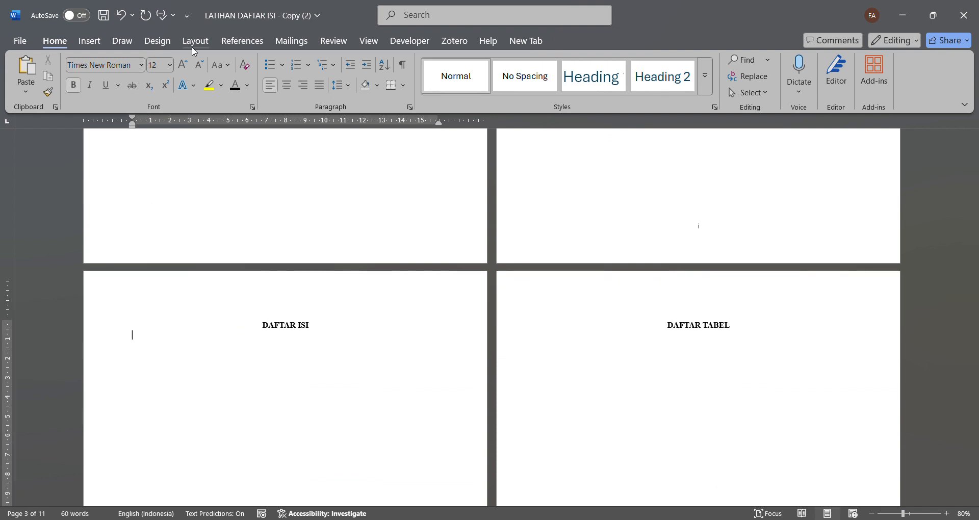
{"action": "left_click", "coordinate": [242, 41]}
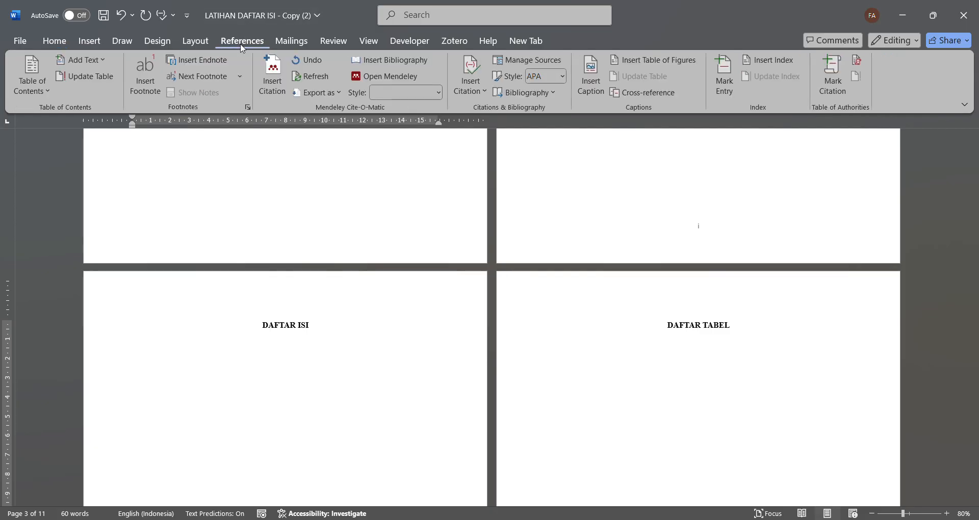
{"action": "left_click", "coordinate": [27, 78]}
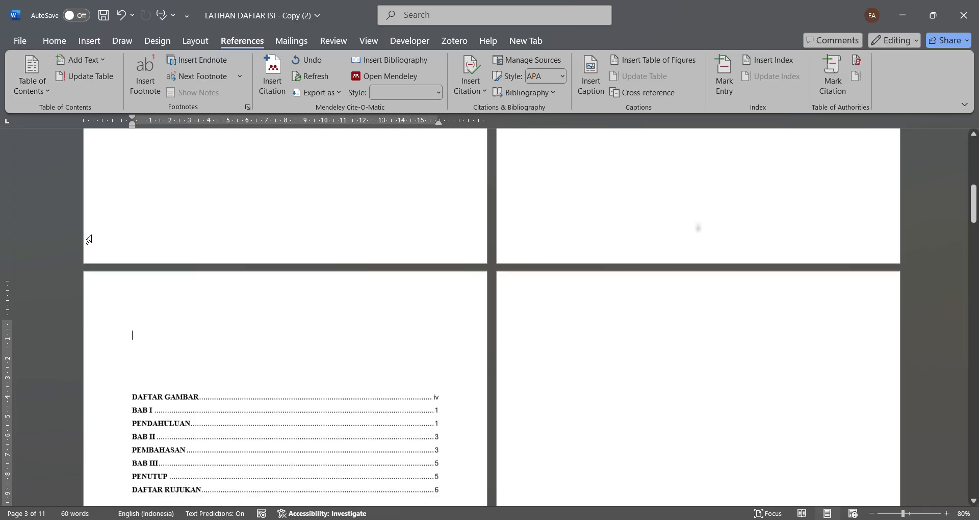
{"action": "scroll", "coordinate": [191, 226], "scroll_direction": "up", "scroll_amount": 5}
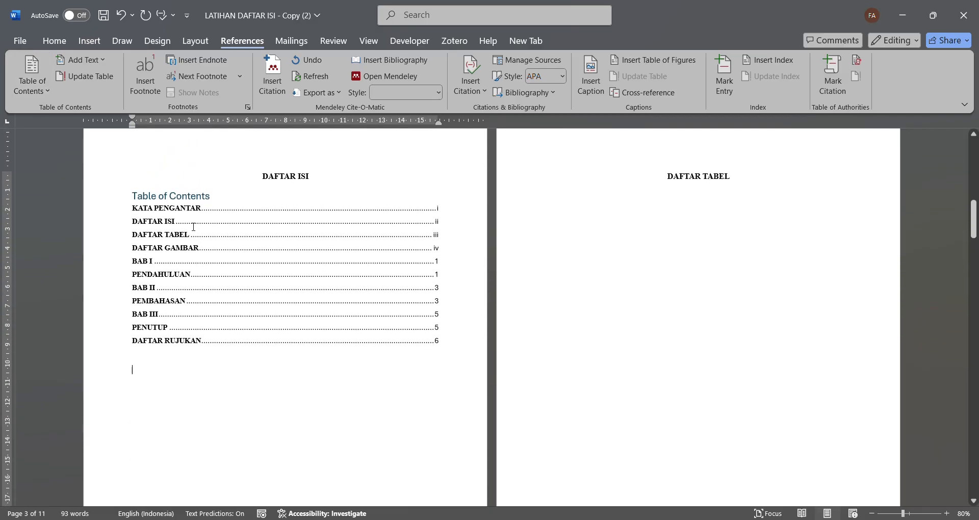
- Delete the "Table of Contents" title above the entries on the DAFTAR ISI page
{"action": "left_click", "coordinate": [221, 227]}
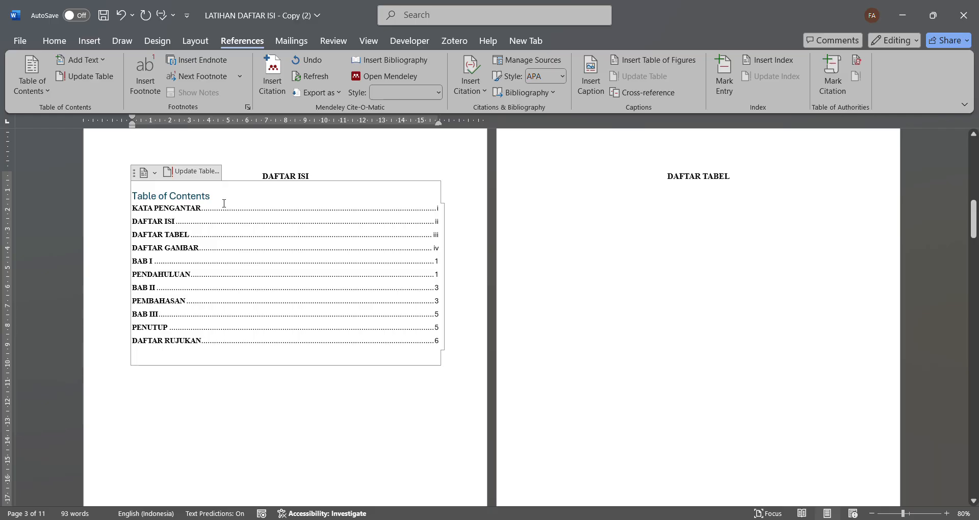
{"action": "left_click_drag", "start_coordinate": [210, 197], "coordinate": [147, 195]}
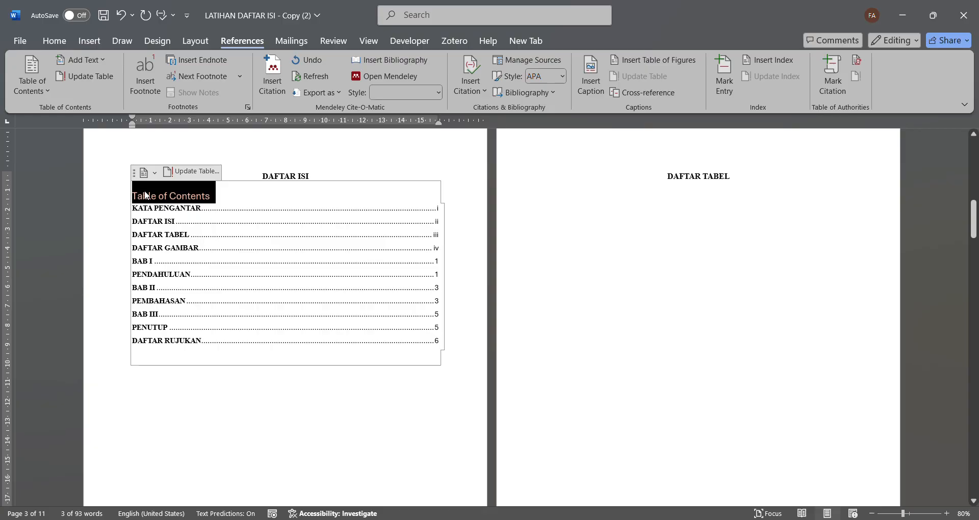
{"action": "key", "text": "BackSpace"}
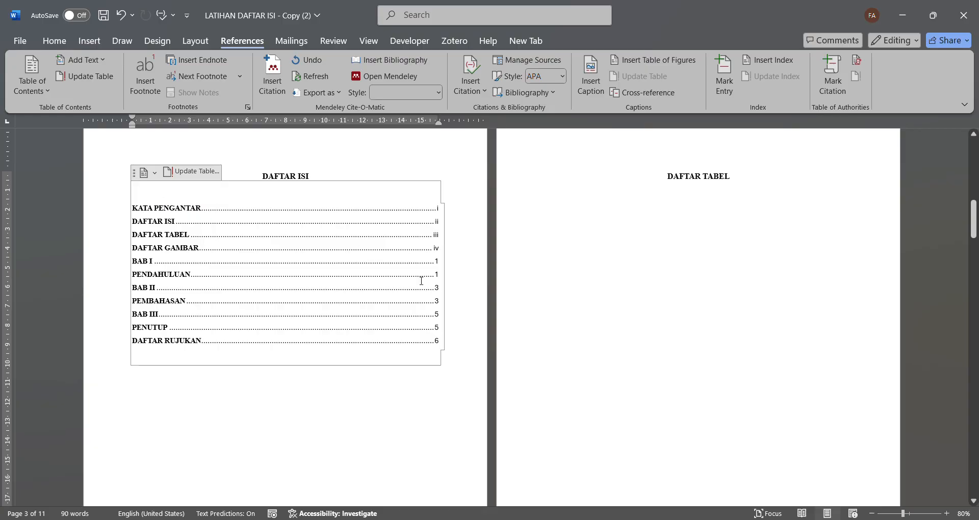
- Insert a list of the BAB I table captions, labelled Tabel 1., below the DAFTAR TABEL heading
{"action": "left_click", "coordinate": [542, 313]}
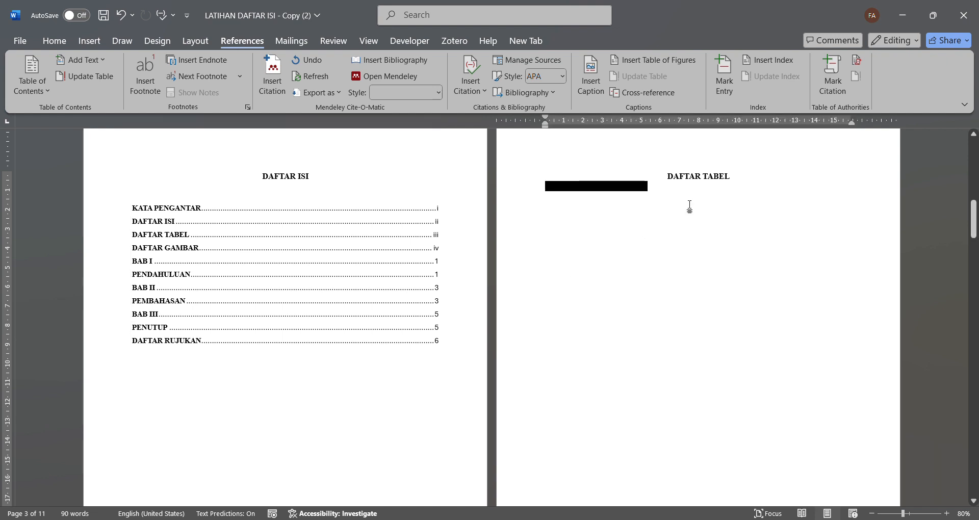
{"action": "left_click", "coordinate": [689, 206]}
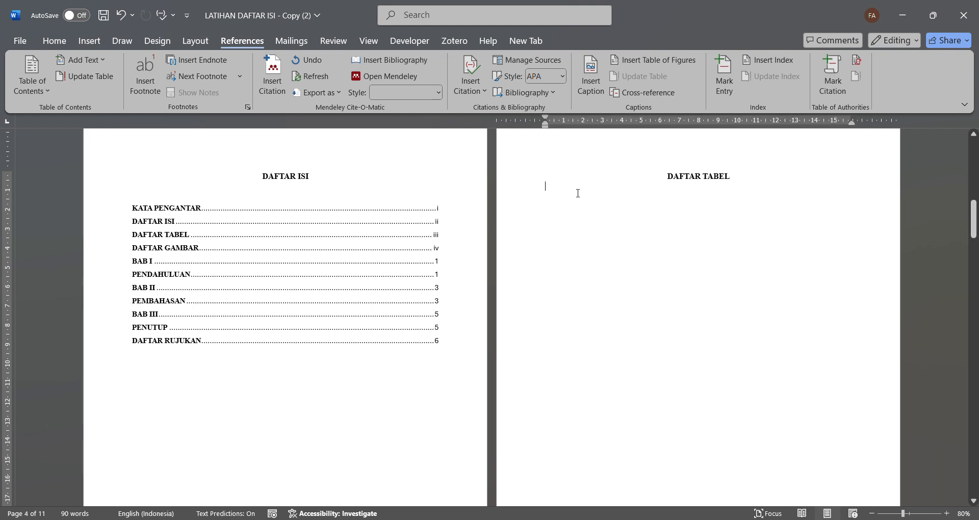
{"action": "left_click", "coordinate": [649, 65]}
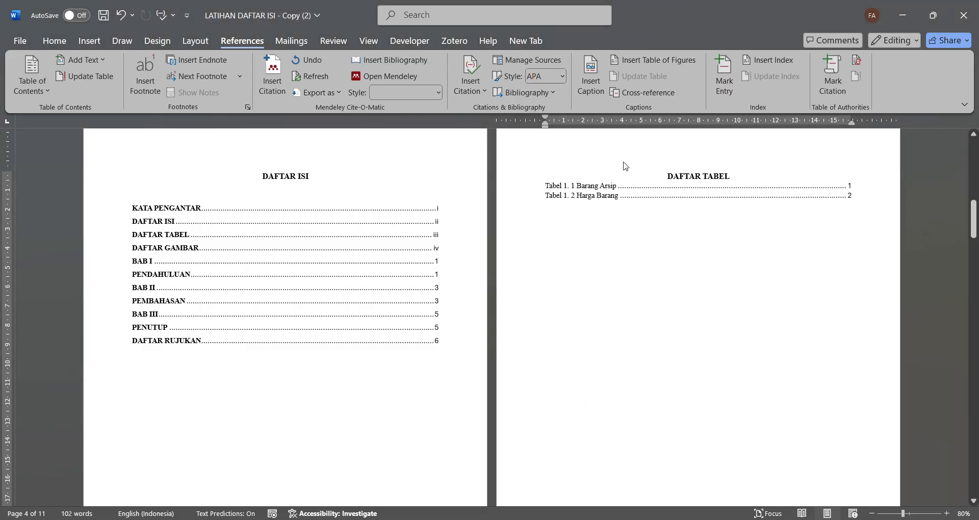
- Add a list of the BAB II table captions, labelled Tabel 2., below the Tabel 1. entries in DAFTAR TABEL
{"action": "scroll", "coordinate": [625, 166], "scroll_direction": "down", "scroll_amount": 15}
{"action": "scroll", "coordinate": [625, 165], "scroll_direction": "up", "scroll_amount": 14}
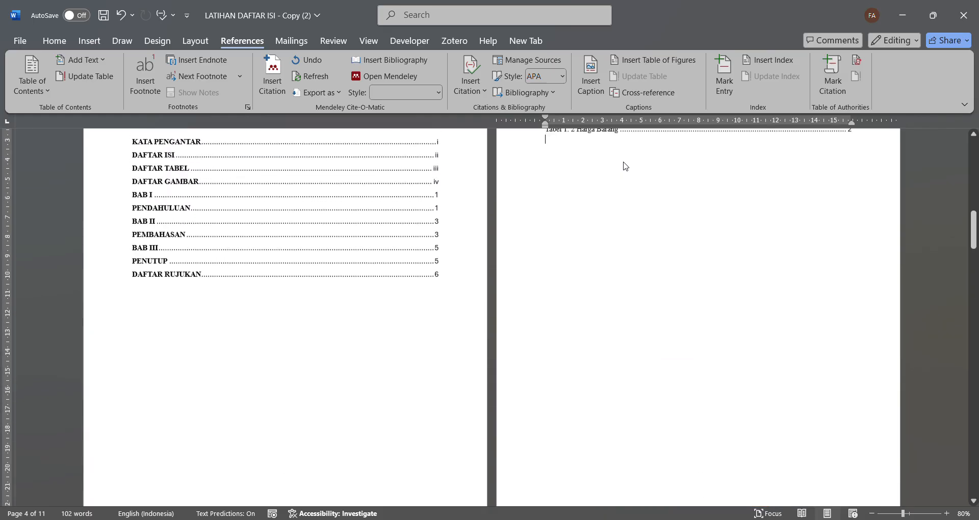
{"action": "scroll", "coordinate": [625, 165], "scroll_direction": "up", "scroll_amount": 6}
{"action": "scroll", "coordinate": [625, 165], "scroll_direction": "down", "scroll_amount": 3}
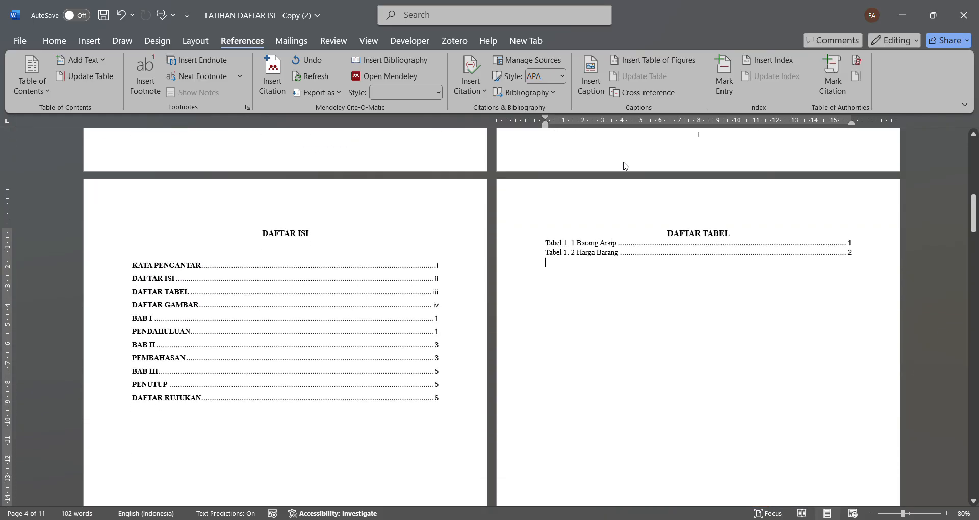
{"action": "left_click", "coordinate": [660, 68]}
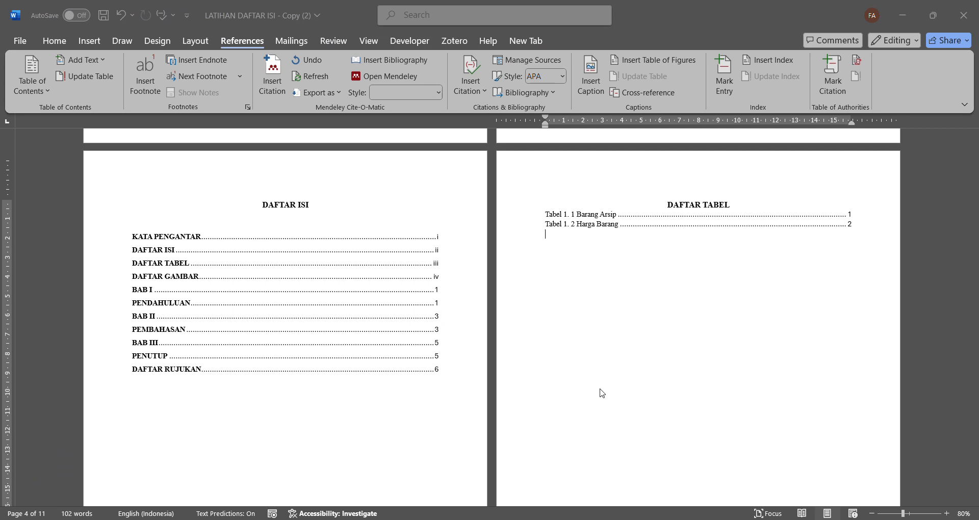
{"action": "key", "text": "Return"}
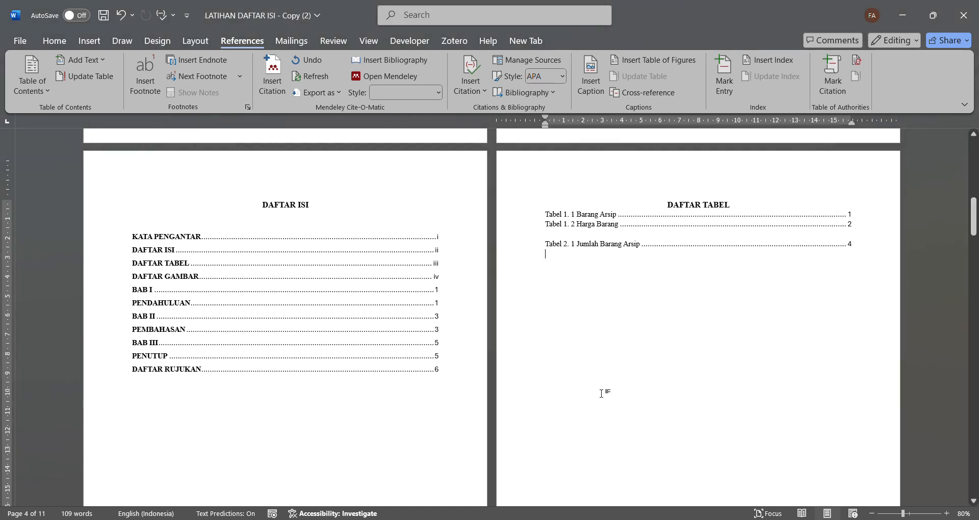
- Insert a list of the BAB I picture captions, labelled Gambar 1., below the DAFTAR GAMBAR heading
{"action": "scroll", "coordinate": [601, 393], "scroll_direction": "down", "scroll_amount": 10}
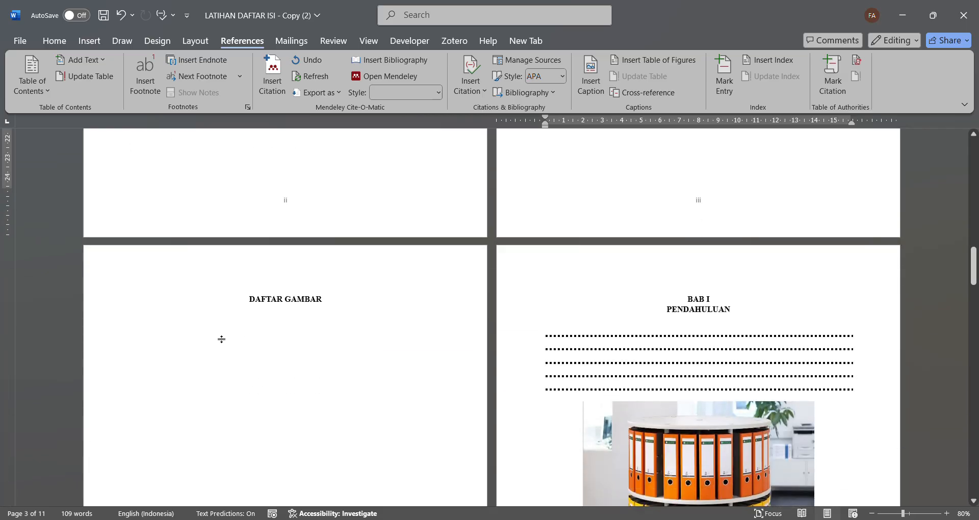
{"action": "left_click", "coordinate": [215, 335]}
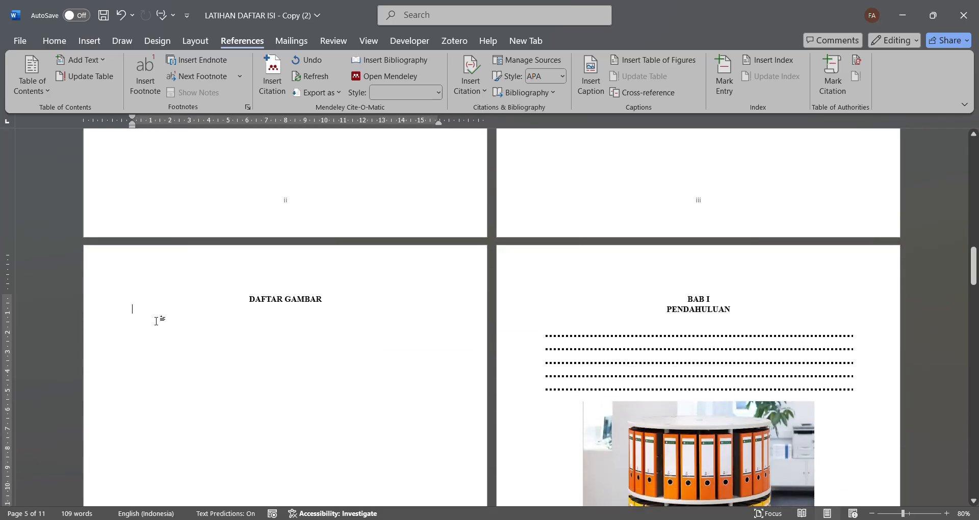
{"action": "left_click", "coordinate": [639, 65]}
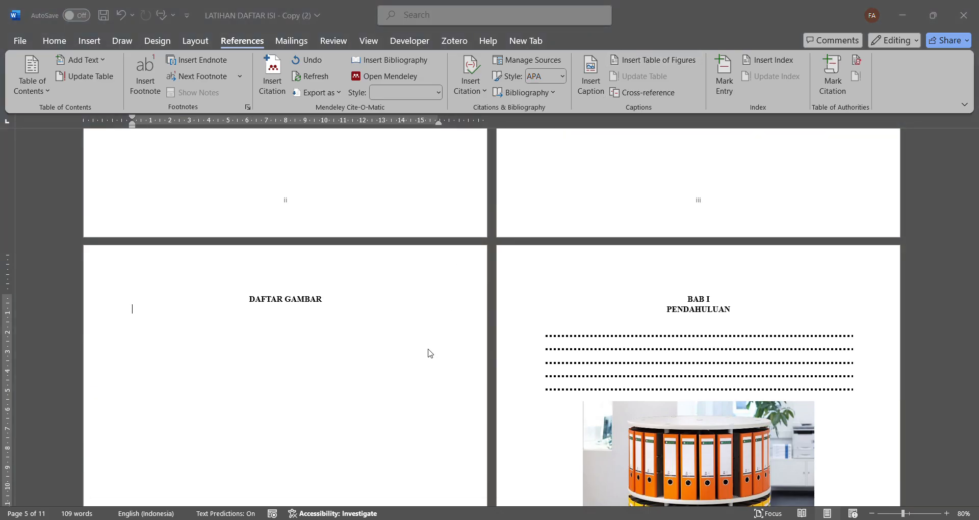
{"action": "left_click", "coordinate": [568, 387]}
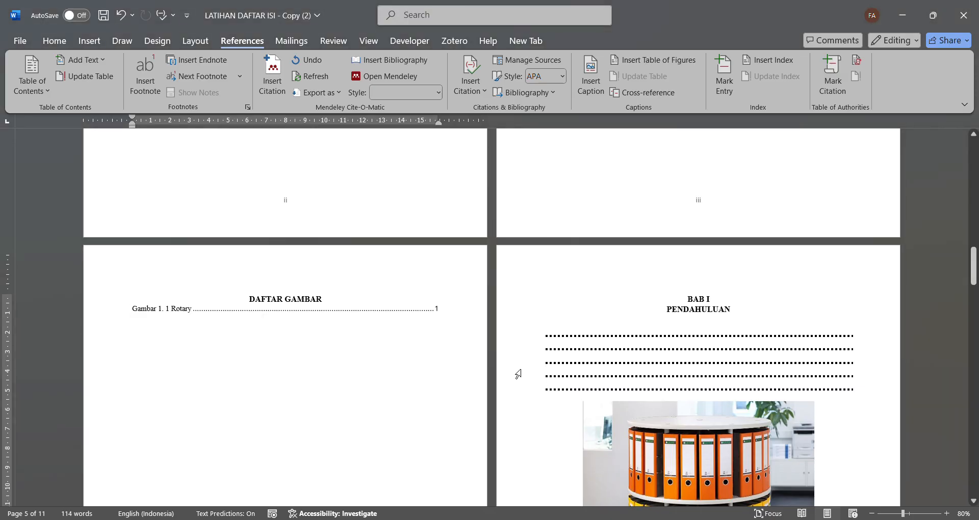
- Check the picture captions in BAB I and BAB II against the DAFTAR GAMBAR list
{"action": "scroll", "coordinate": [662, 311], "scroll_direction": "down", "scroll_amount": 10}
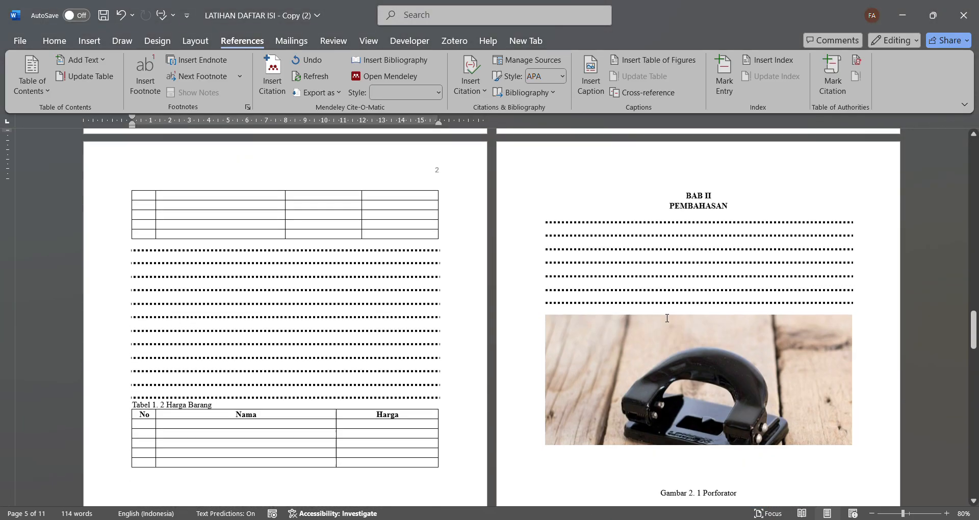
{"action": "scroll", "coordinate": [667, 319], "scroll_direction": "down", "scroll_amount": 5}
{"action": "scroll", "coordinate": [667, 318], "scroll_direction": "up", "scroll_amount": 15}
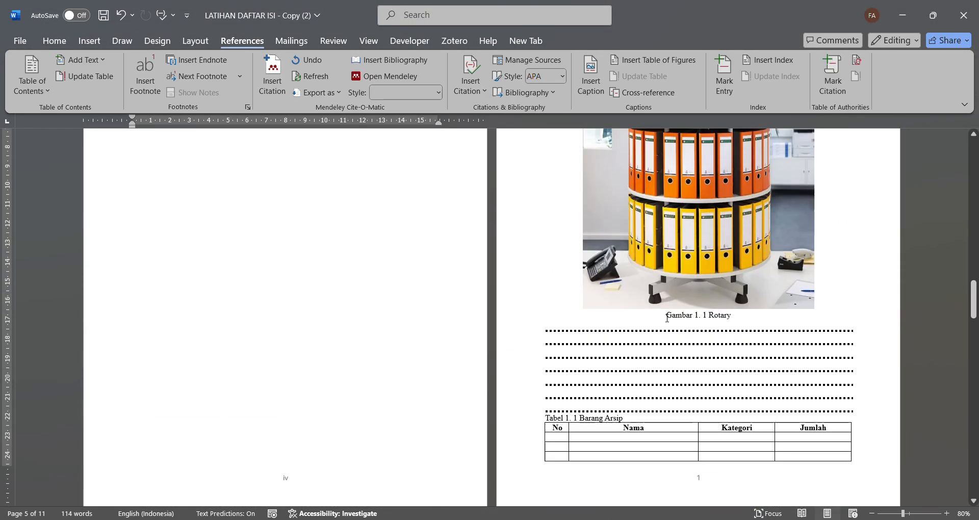
{"action": "scroll", "coordinate": [666, 318], "scroll_direction": "up", "scroll_amount": 5}
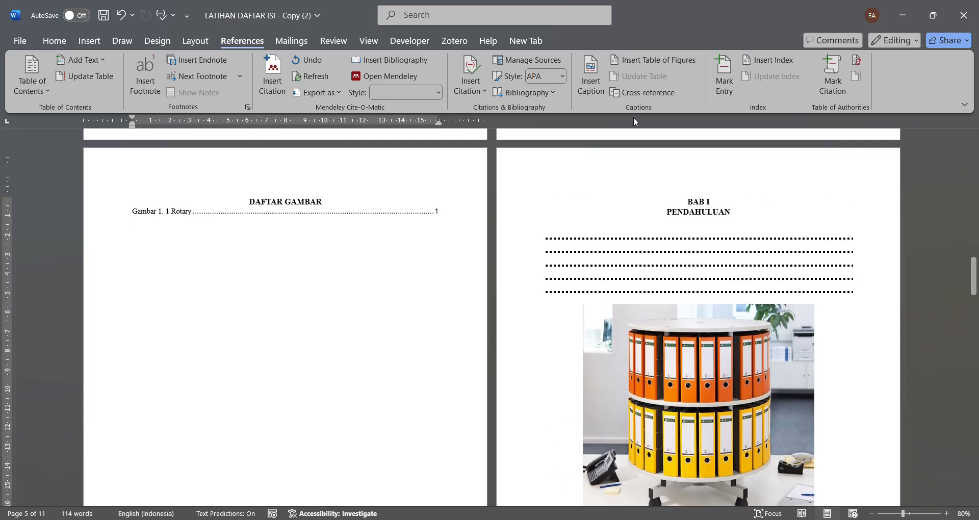
- Add a list of the BAB II picture captions, labelled Gambar 2., below the Gambar 1. entry in DAFTAR GAMBAR
{"action": "left_click", "coordinate": [632, 61]}
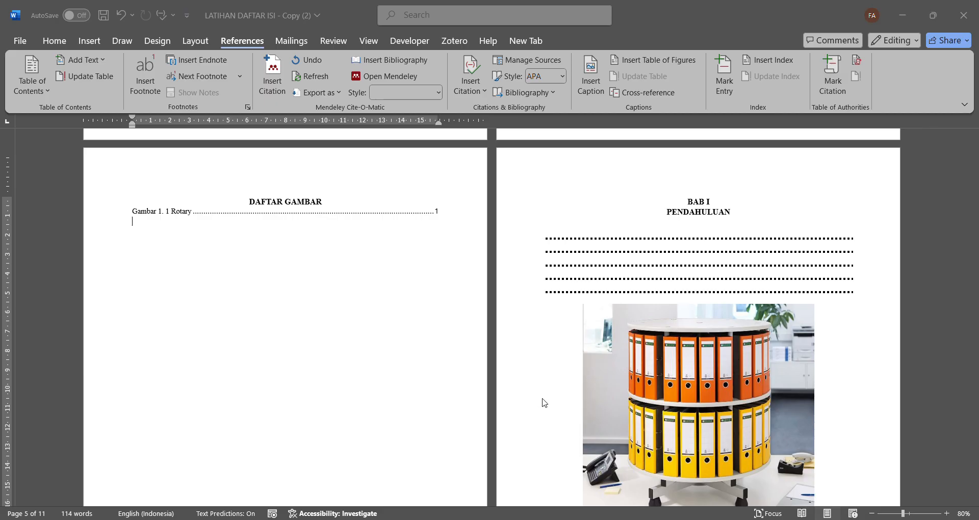
{"action": "left_click", "coordinate": [581, 392]}
{"action": "scroll", "coordinate": [349, 315], "scroll_direction": "up", "scroll_amount": 10}
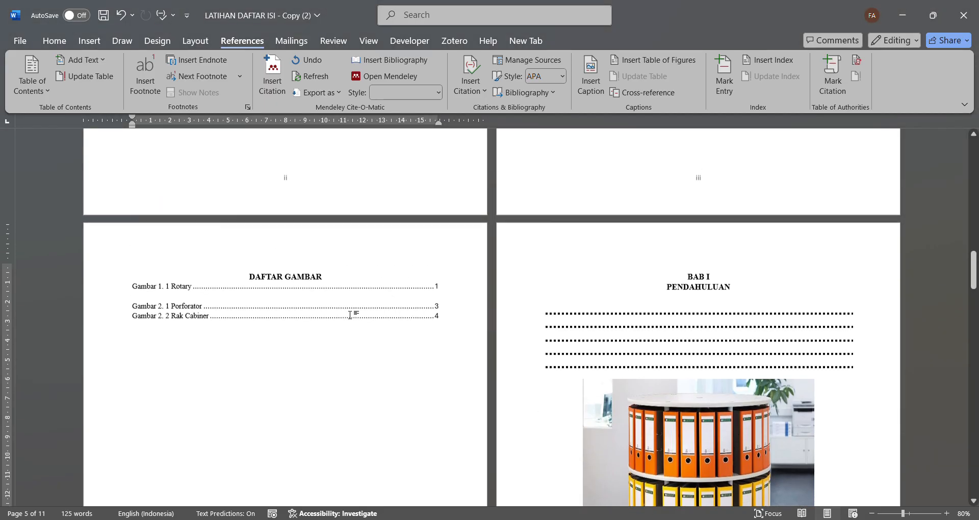
- Review the entries and page numbers in DAFTAR ISI, DAFTAR TABEL and DAFTAR GAMBAR
{"action": "scroll", "coordinate": [350, 314], "scroll_direction": "up", "scroll_amount": 2}
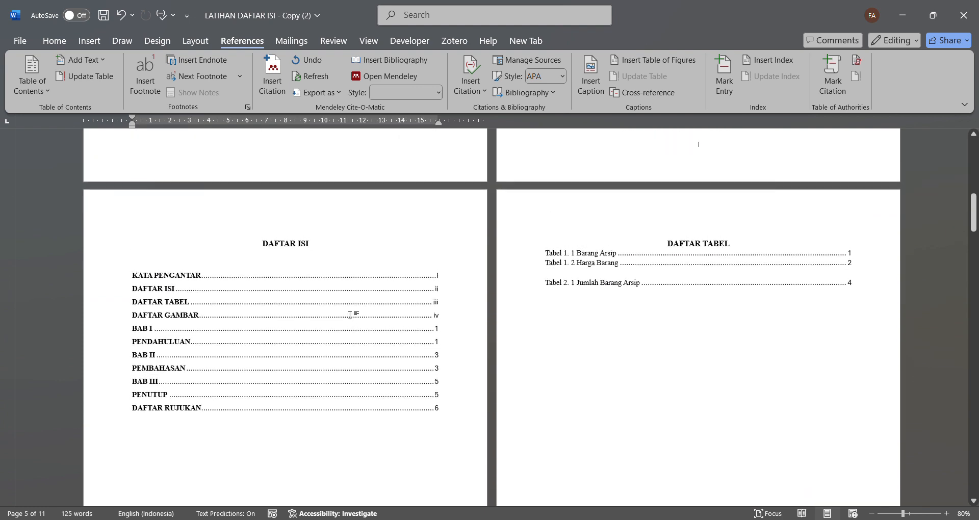
{"action": "left_click", "coordinate": [226, 328]}
{"action": "scroll", "coordinate": [226, 329], "scroll_direction": "down", "scroll_amount": 12}
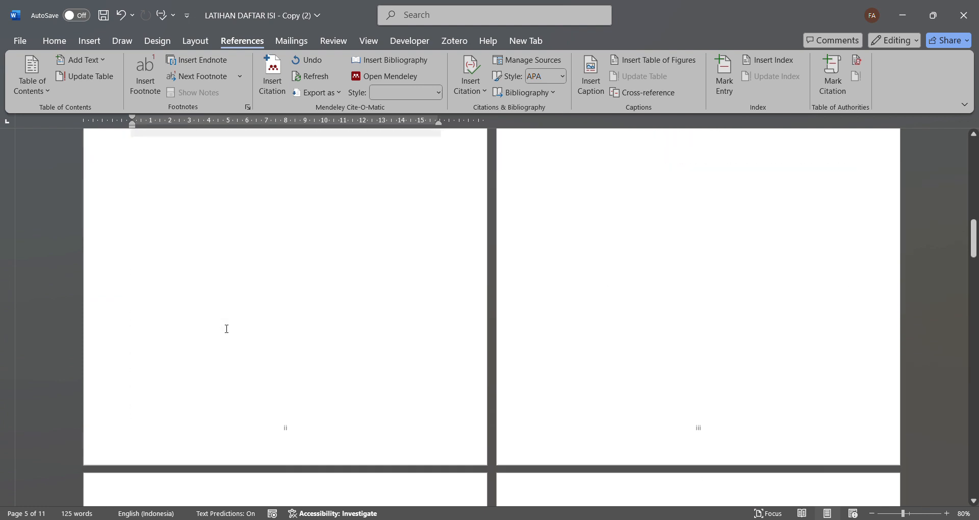
{"action": "scroll", "coordinate": [226, 329], "scroll_direction": "down", "scroll_amount": 4}
{"action": "scroll", "coordinate": [226, 329], "scroll_direction": "up", "scroll_amount": 14}
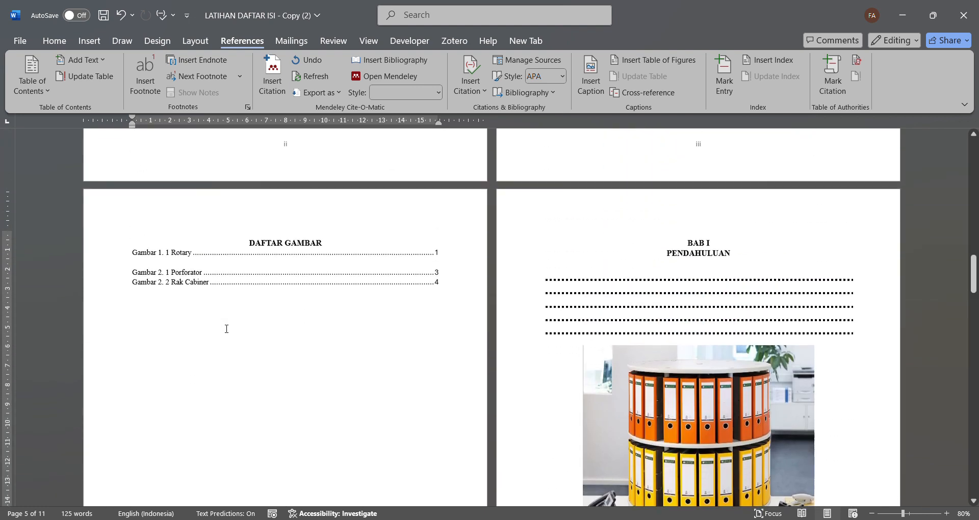
{"action": "scroll", "coordinate": [227, 329], "scroll_direction": "up", "scroll_amount": 3}
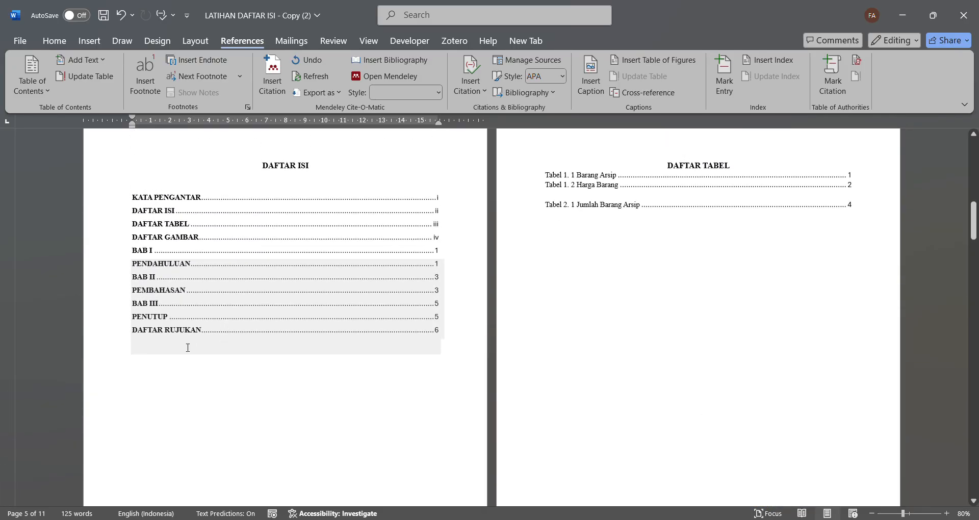
- Remove the bold formatting from all DAFTAR ISI entries and set their font, including the page numbers, to Times New Roman
{"action": "left_click", "coordinate": [158, 356]}
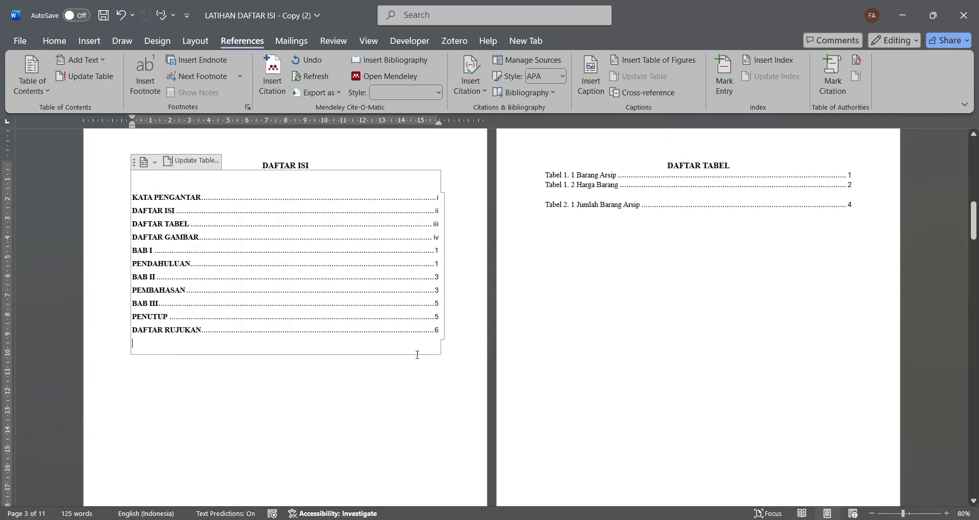
{"action": "left_click_drag", "start_coordinate": [447, 333], "coordinate": [256, 209]}
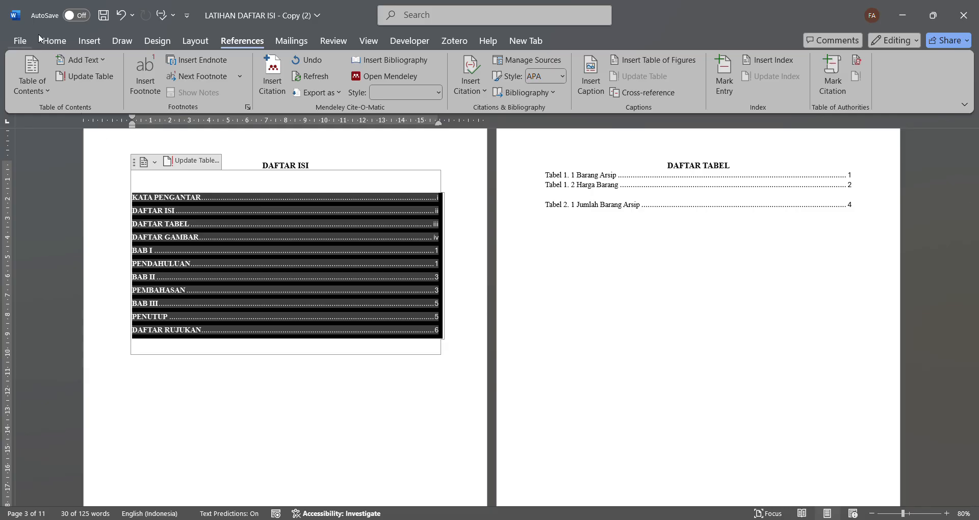
{"action": "left_click", "coordinate": [53, 41]}
{"action": "left_click", "coordinate": [73, 85]}
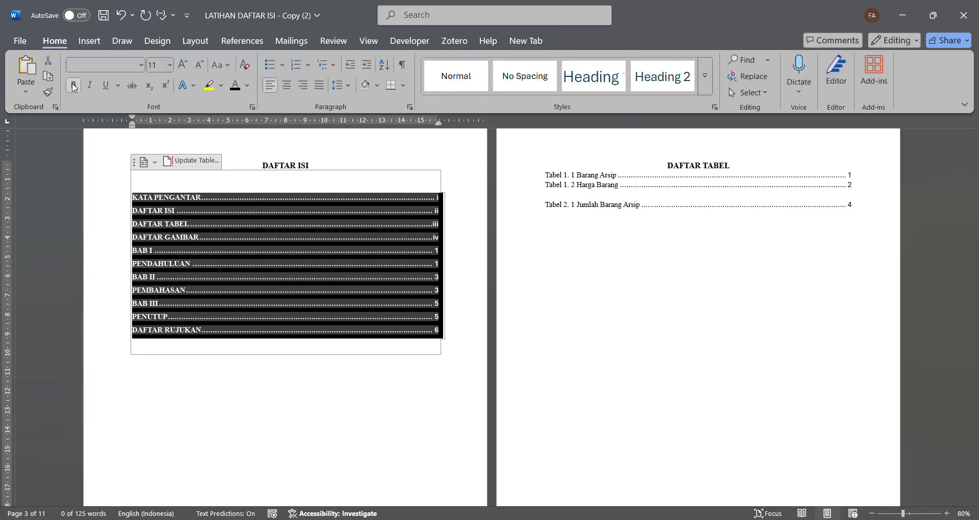
{"action": "left_click", "coordinate": [73, 85]}
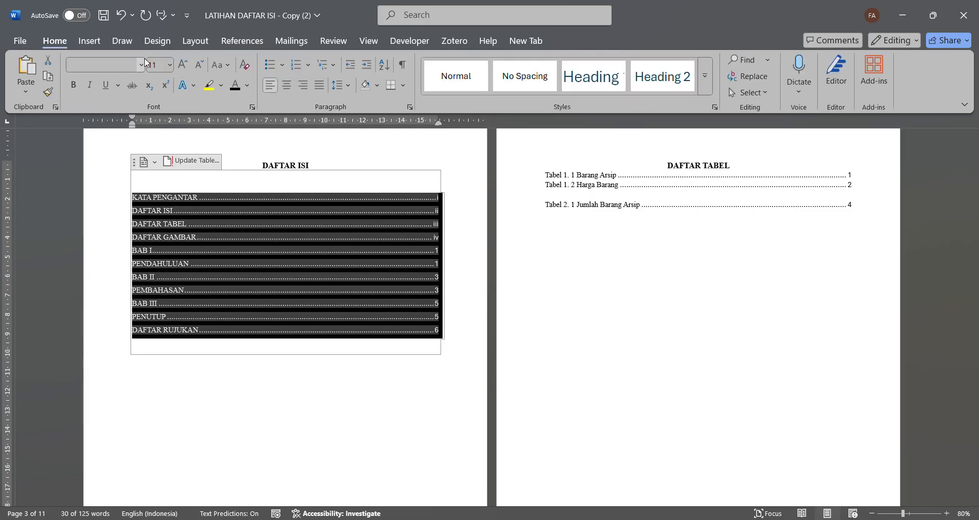
{"action": "left_click", "coordinate": [138, 157]}
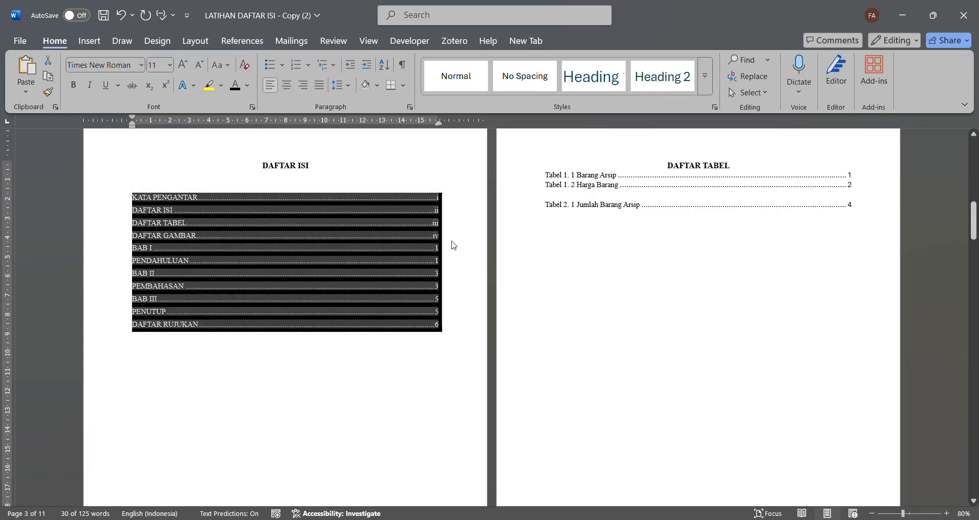
{"action": "left_click", "coordinate": [453, 245]}
{"action": "scroll", "coordinate": [458, 246], "scroll_direction": "up", "scroll_amount": 10}
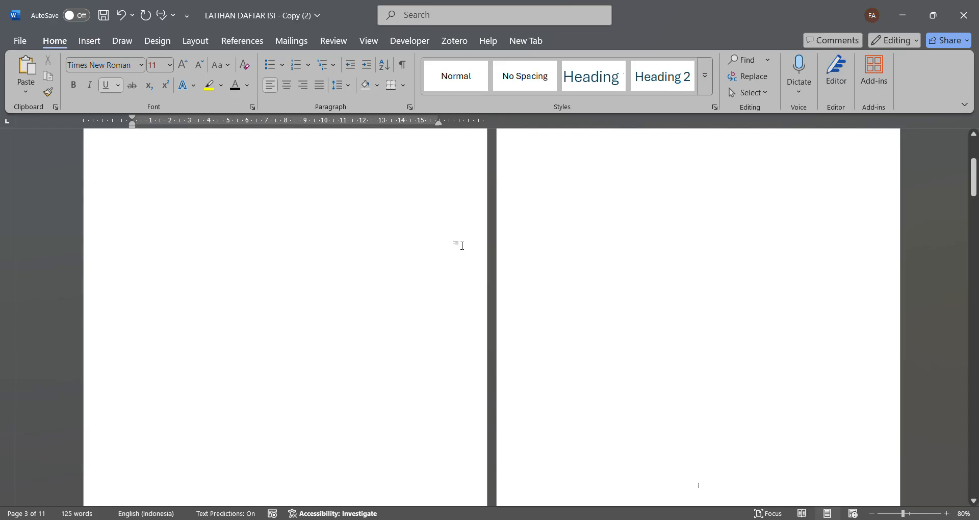
{"action": "key", "text": "ctrl+Home"}
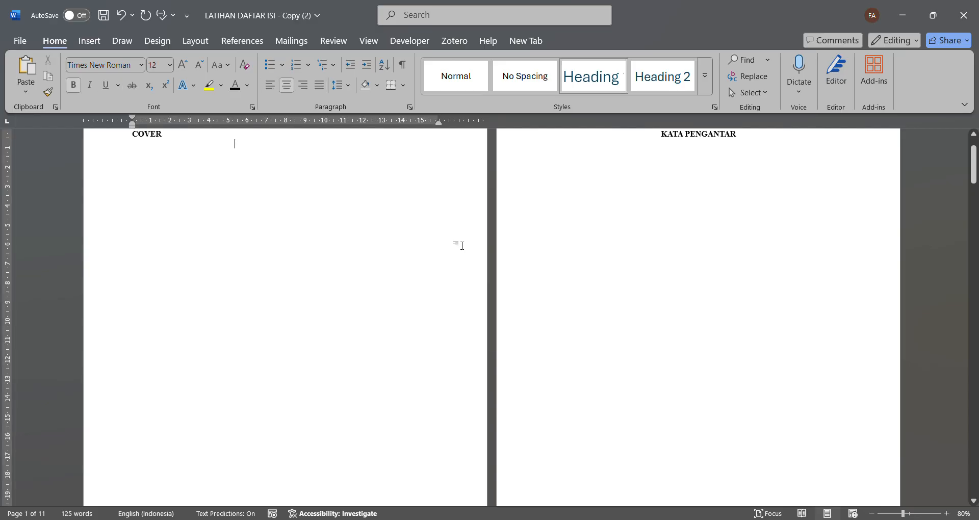